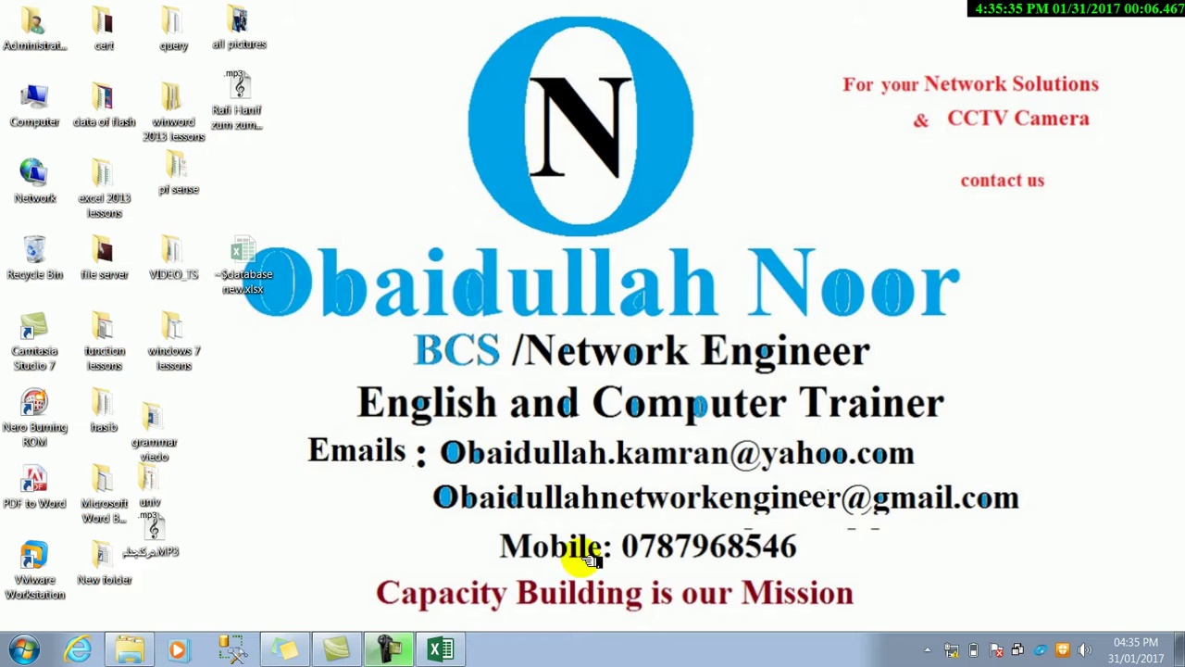
# Step: Restore the database new.xlsx window to show the Staff Attendance Sheet table
pyautogui.click(441, 649)
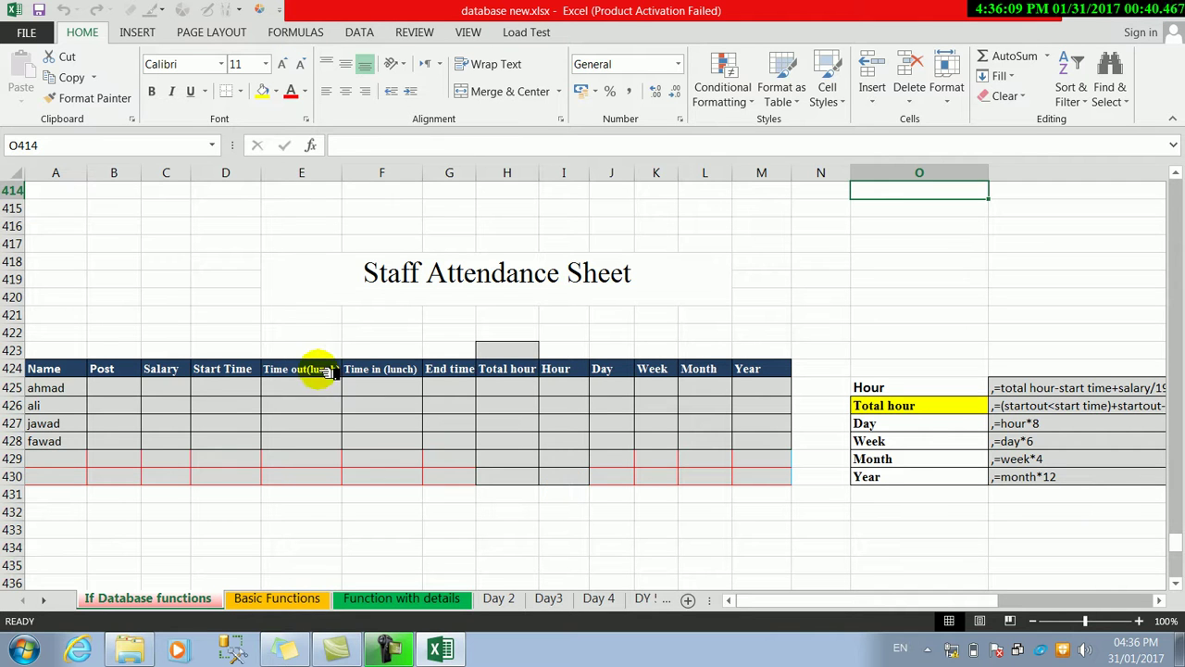
pyautogui.click(74, 389)
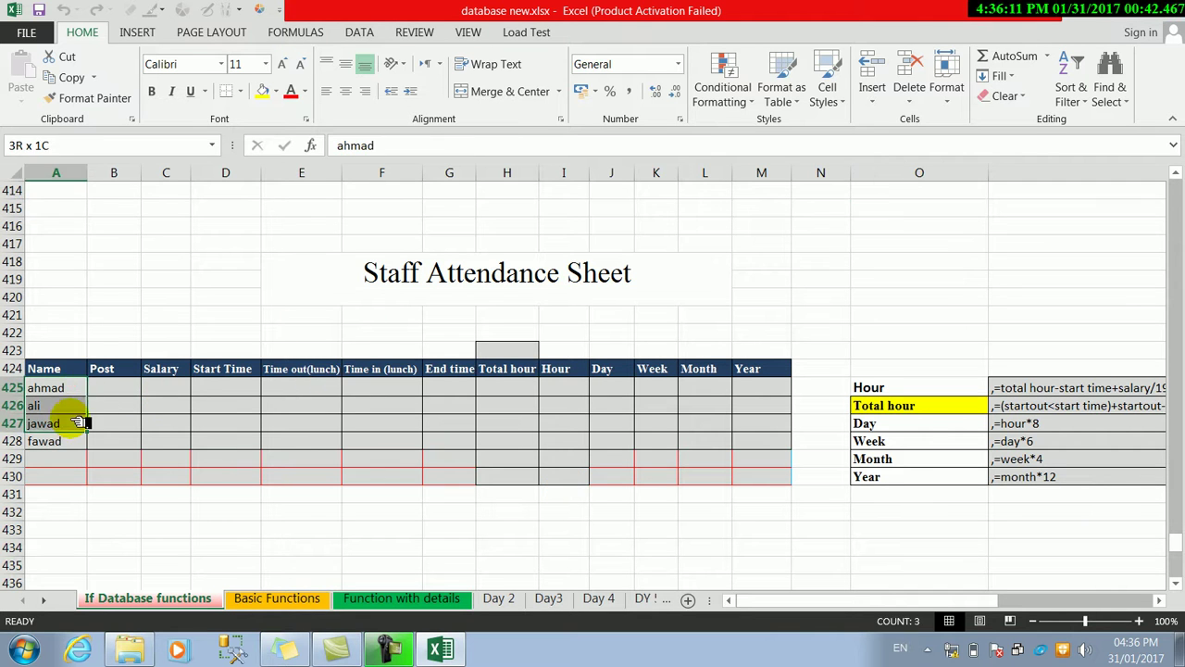
pyautogui.click(125, 375)
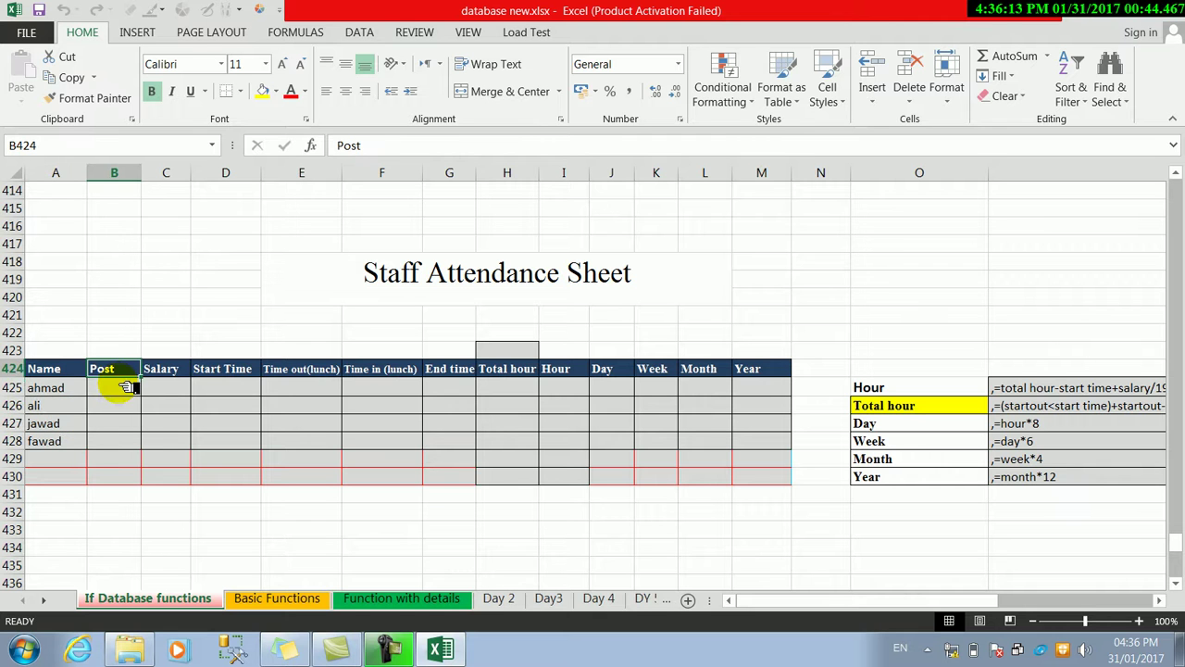
pyautogui.click(1098, 621)
pyautogui.click(1092, 620)
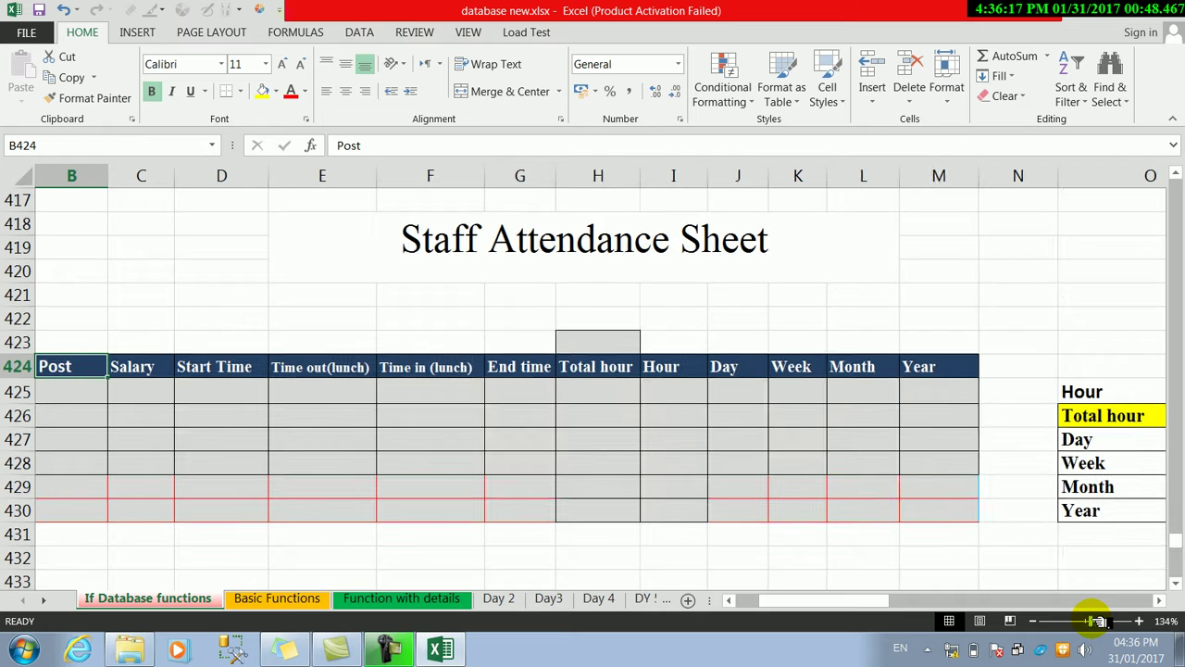
pyautogui.click(242, 389)
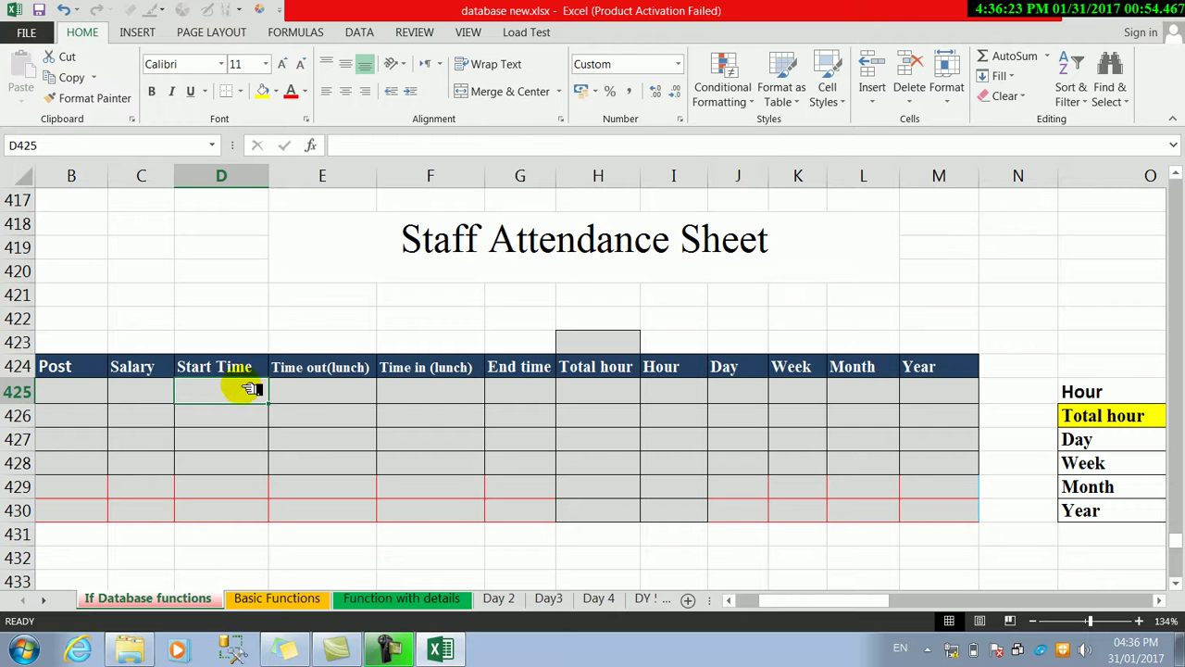
pyautogui.click(305, 395)
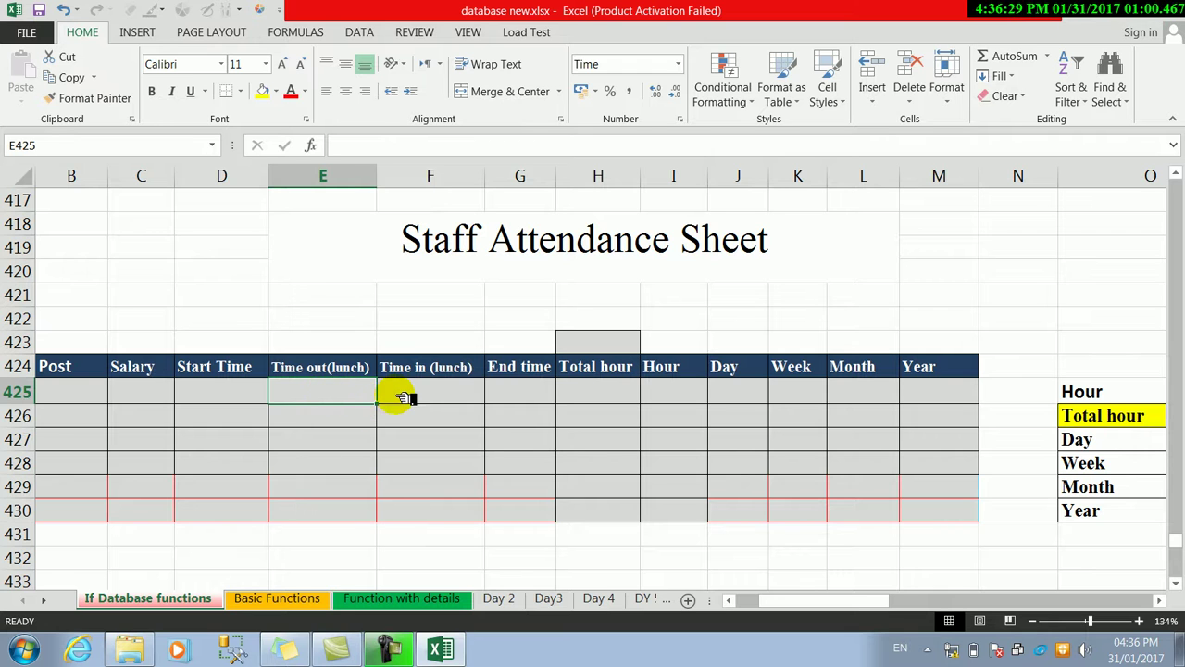
pyautogui.click(400, 396)
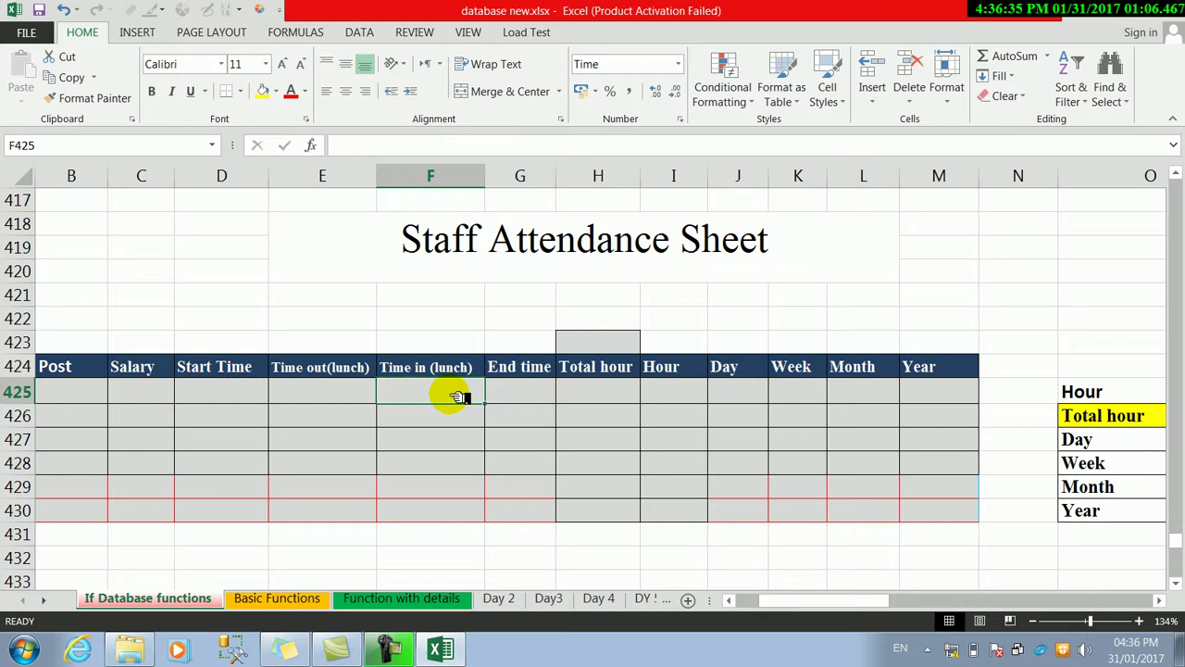
pyautogui.click(355, 391)
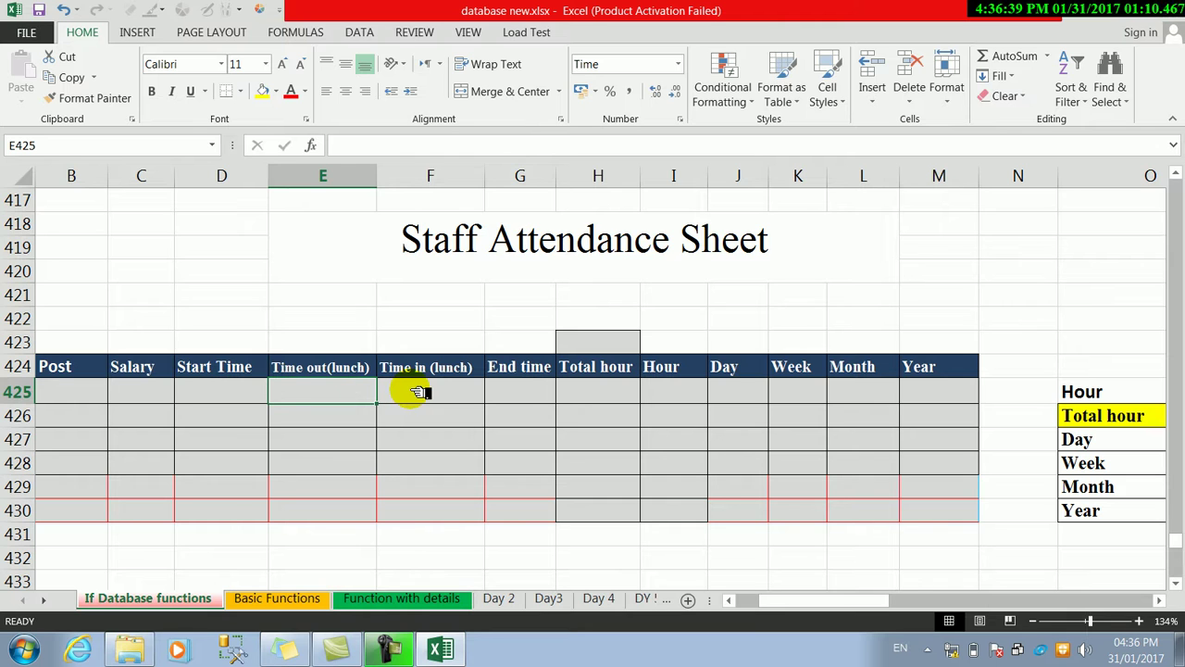
pyautogui.click(419, 393)
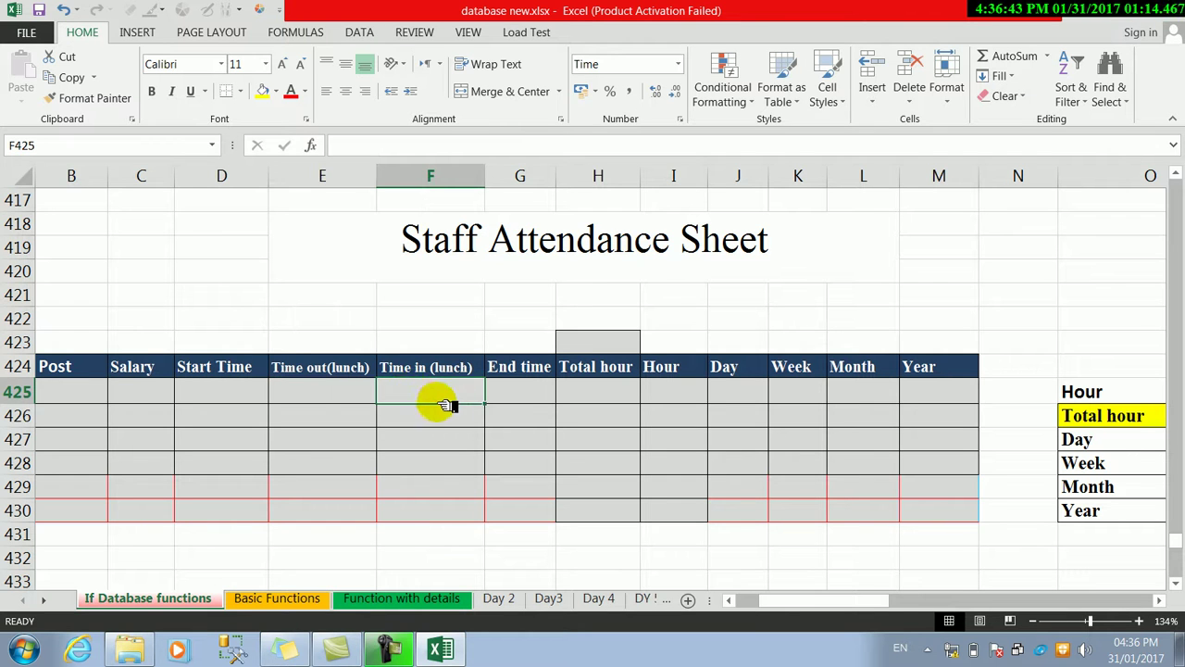
pyautogui.click(503, 394)
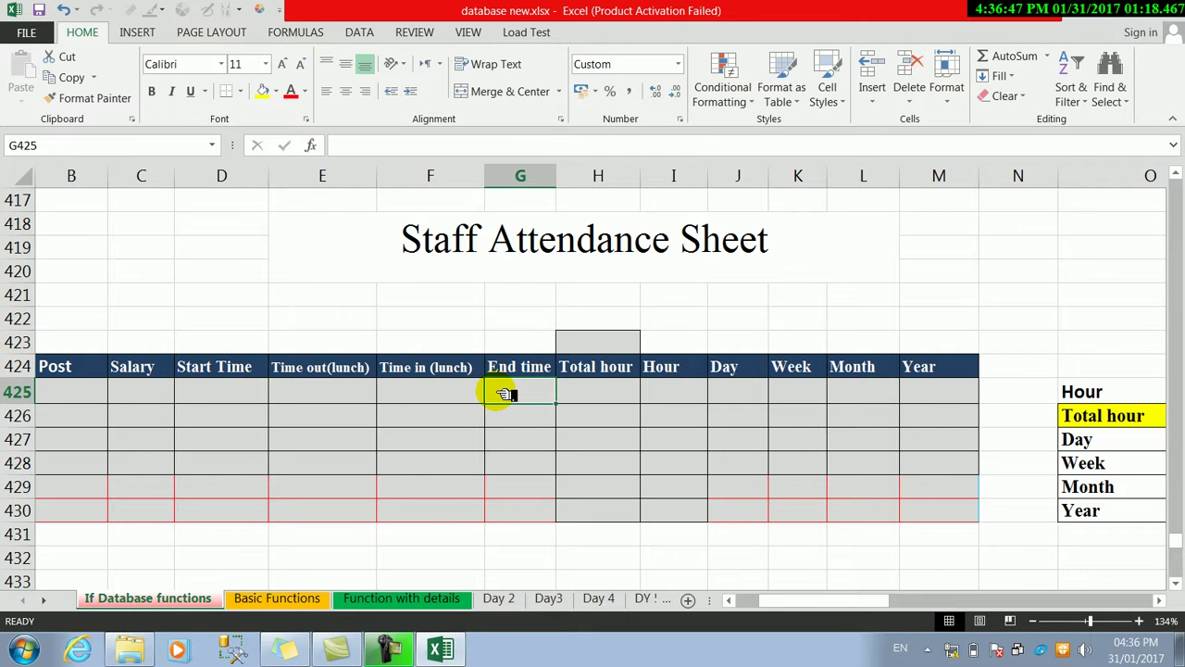
pyautogui.click(578, 395)
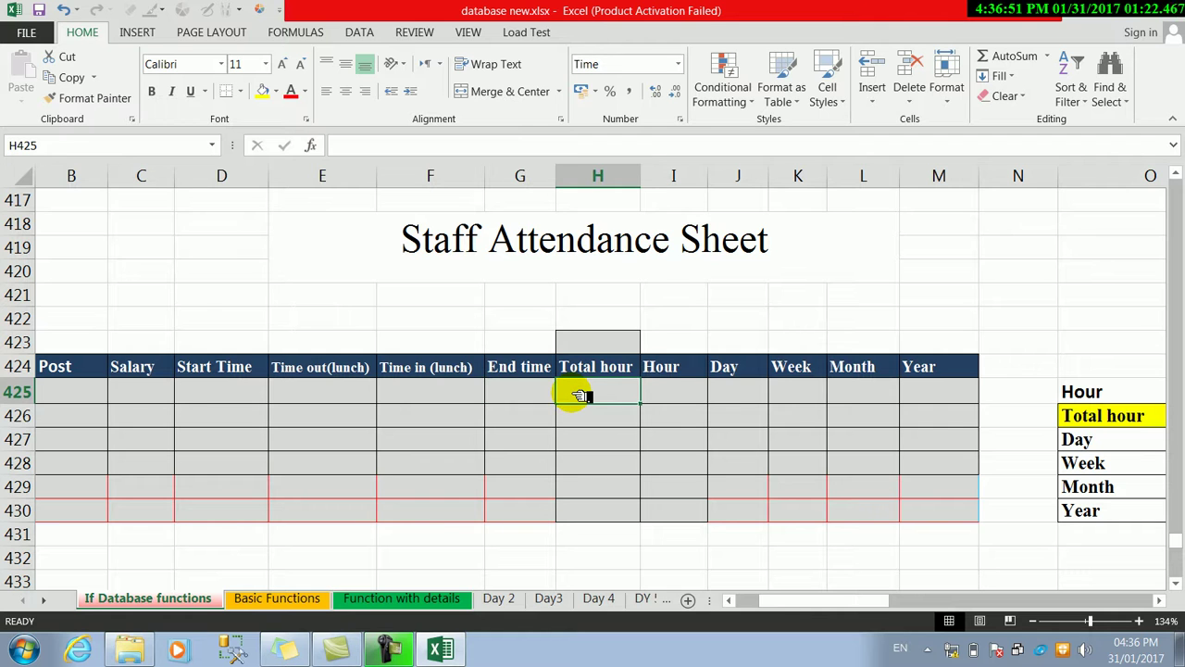
pyautogui.click(660, 395)
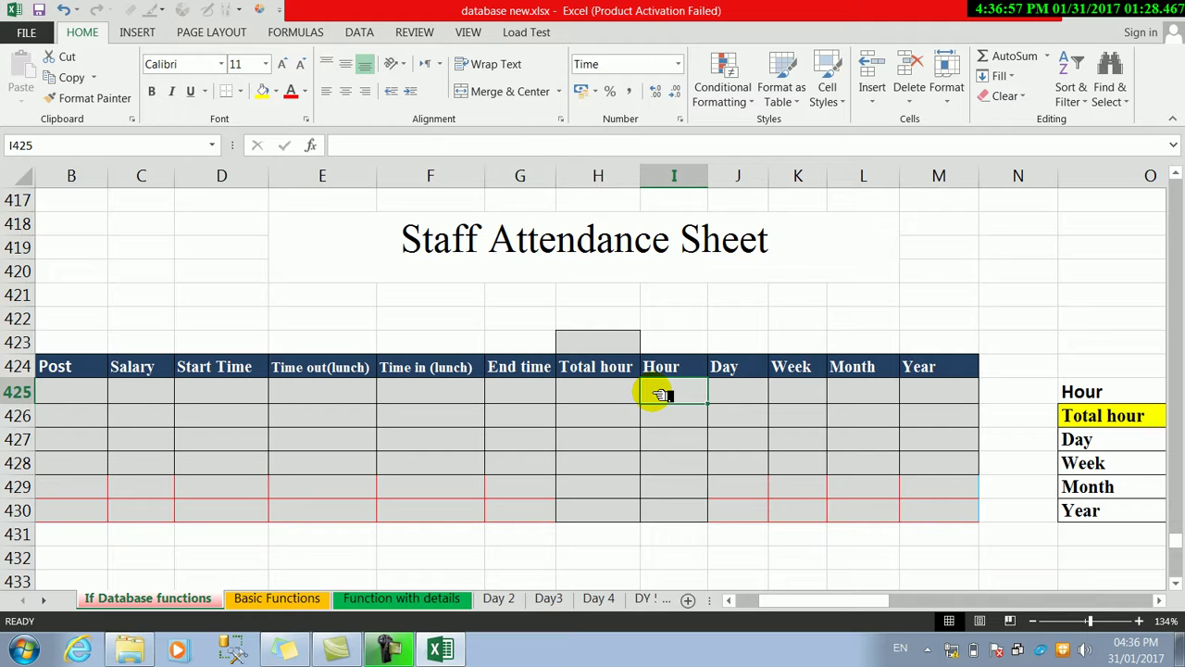
pyautogui.click(676, 439)
pyautogui.click(681, 399)
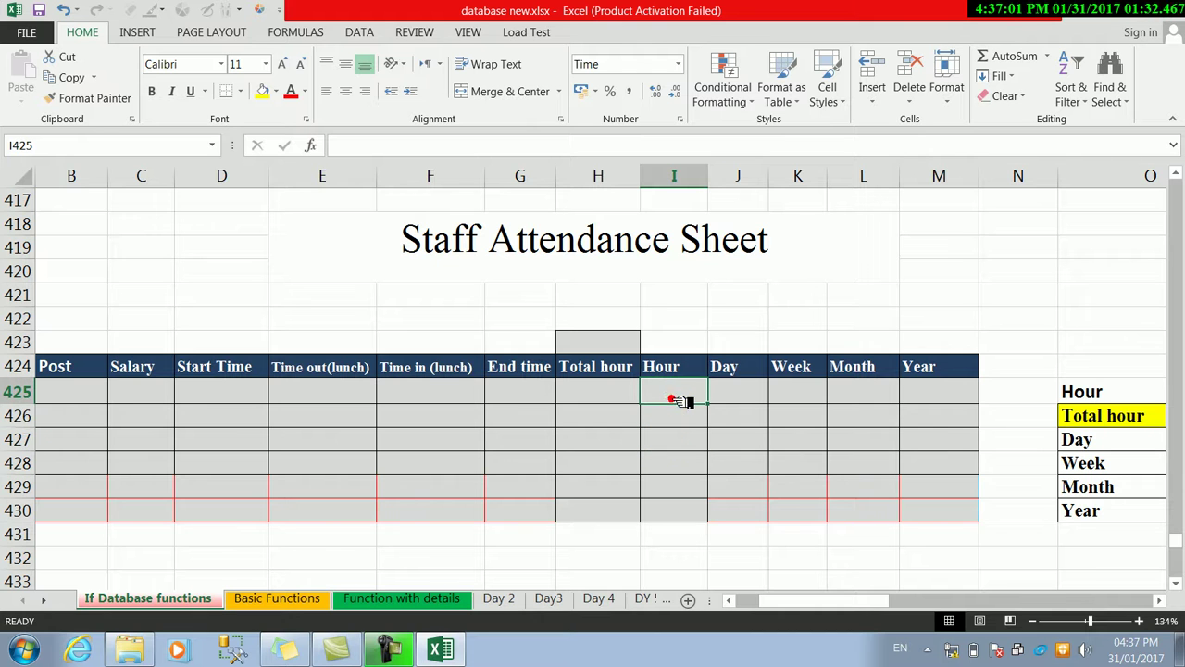
pyautogui.click(723, 396)
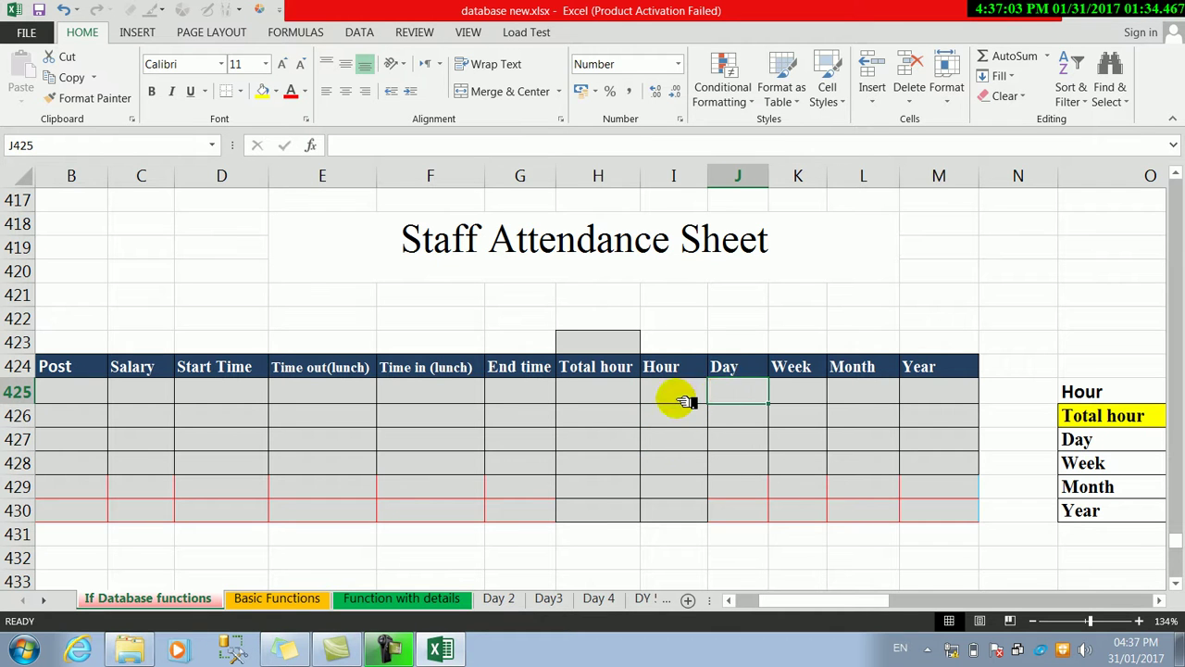
pyautogui.click(681, 400)
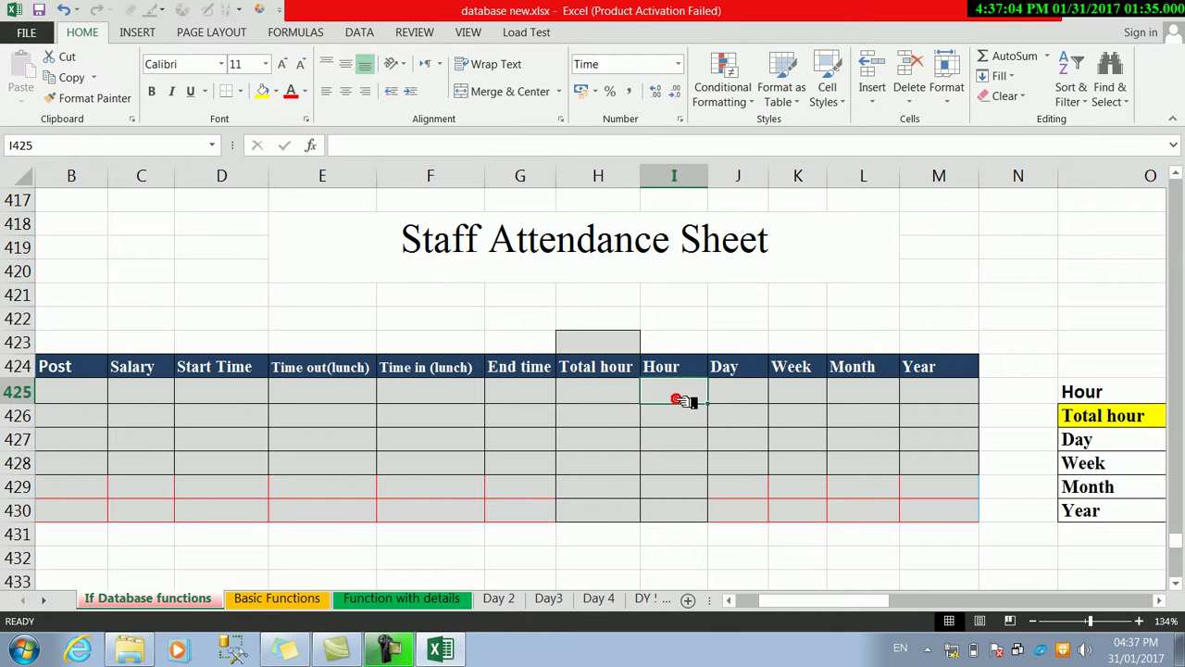
pyautogui.click(735, 396)
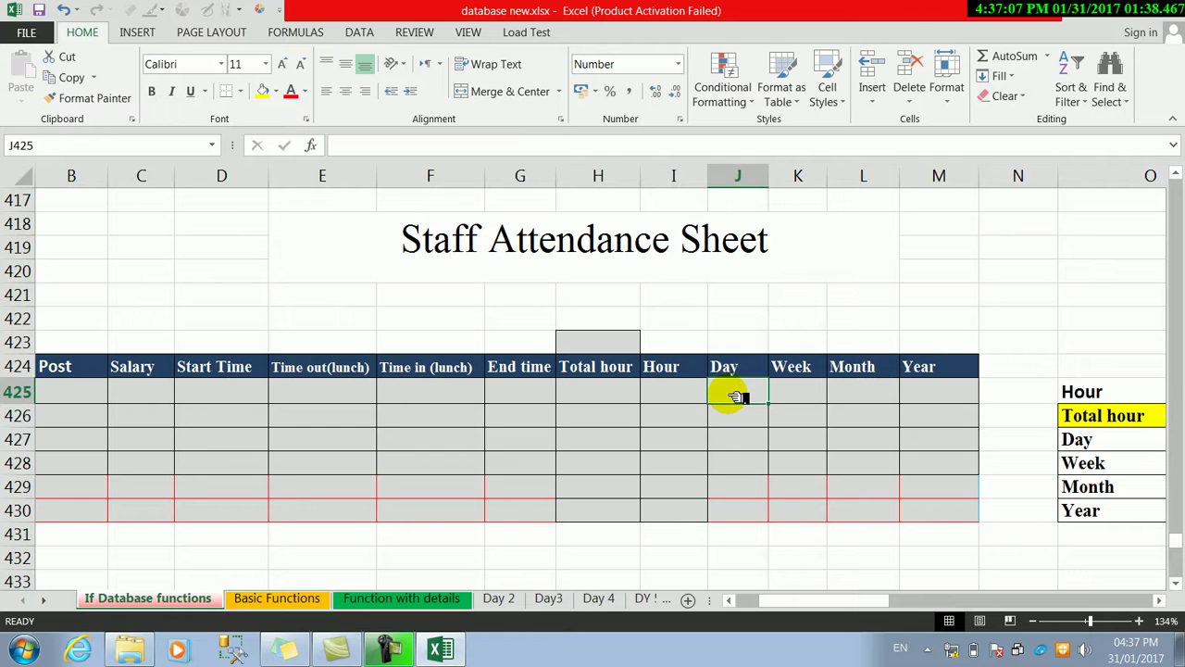
pyautogui.click(796, 396)
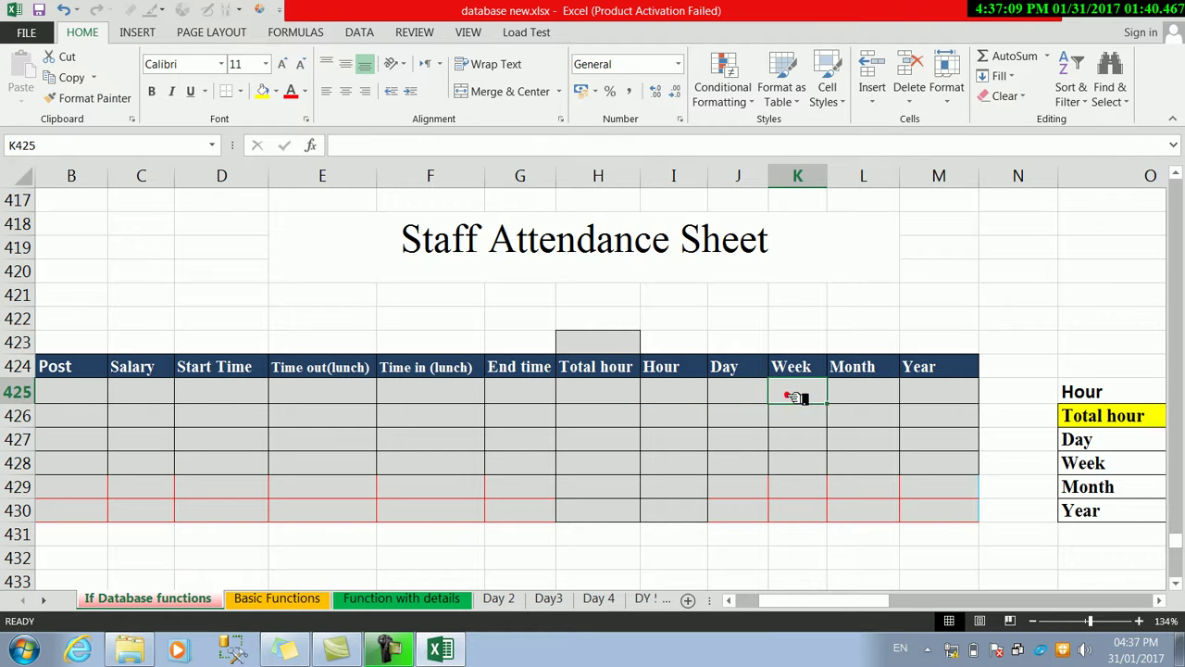
pyautogui.click(858, 397)
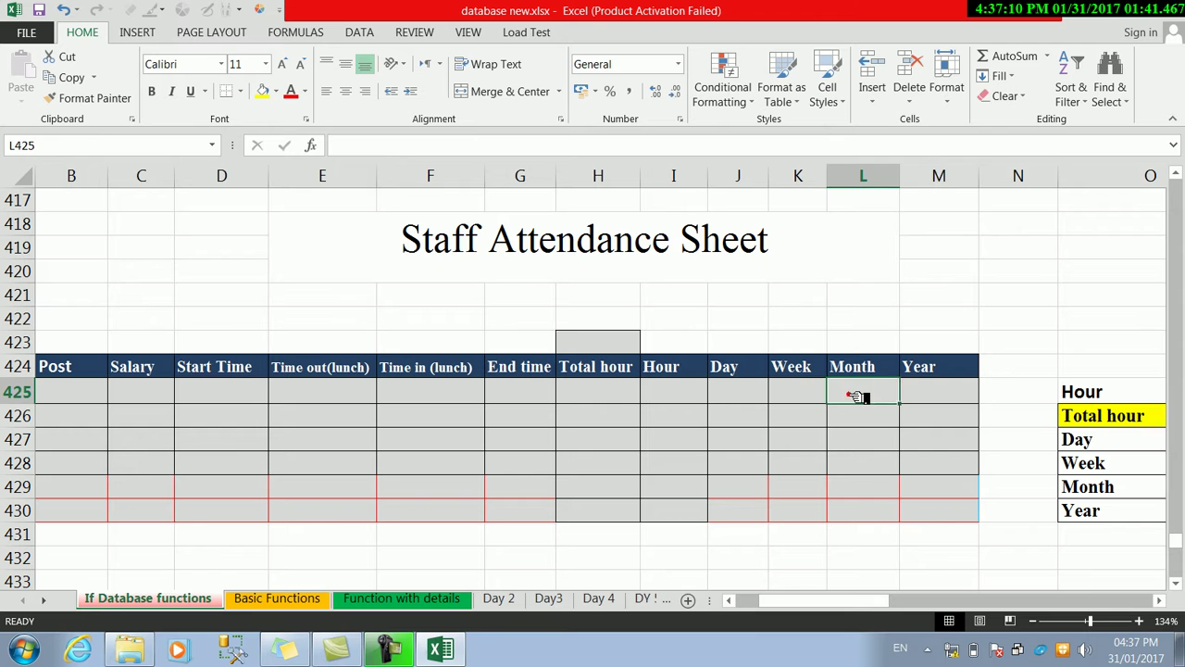
pyautogui.click(920, 392)
pyautogui.moveTo(792, 602)
pyautogui.mouseDown()
pyautogui.moveTo(808, 604)
pyautogui.moveTo(760, 601)
pyautogui.mouseUp()
# Step: Enter the posts Doctor, Eng, Doctor and Teacher in B425:B428
pyautogui.click(174, 389)
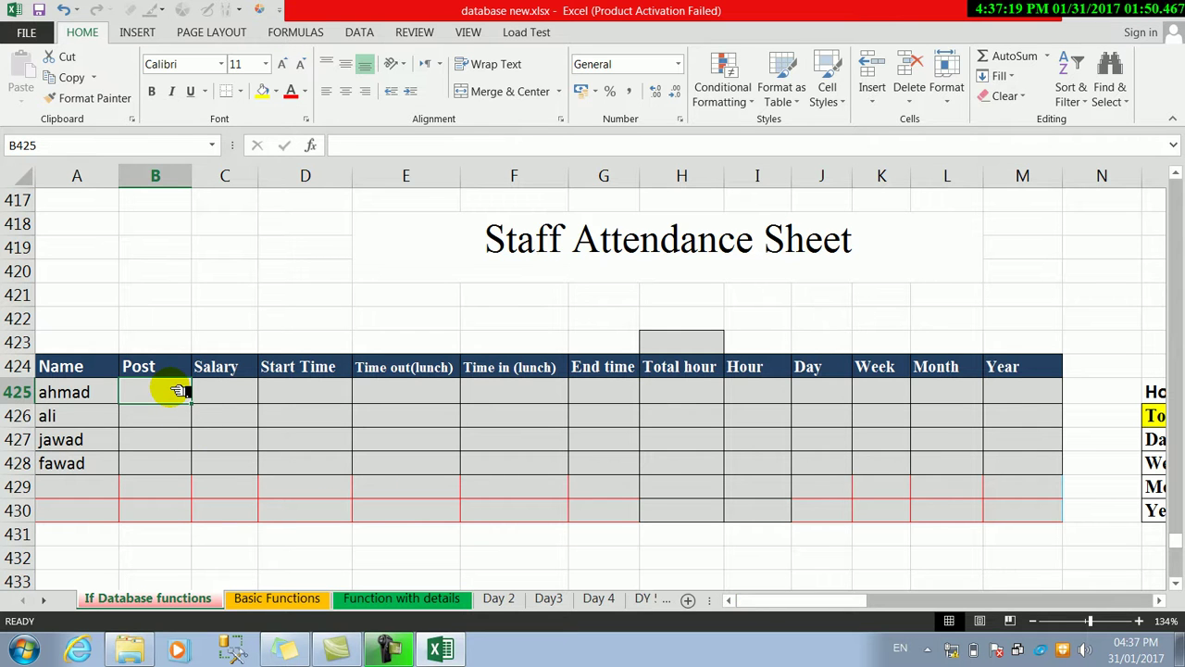
pyautogui.write('Doctor')
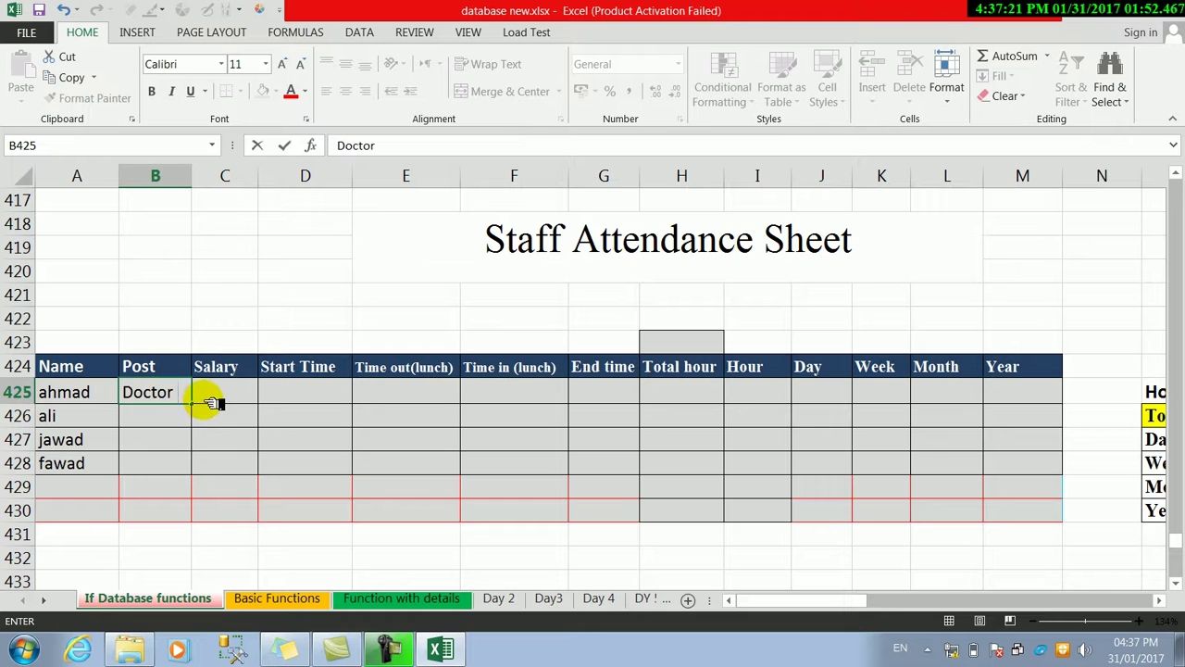
pyautogui.click(174, 415)
pyautogui.write('Eng')
pyautogui.press('Return')
pyautogui.write('Doctor')
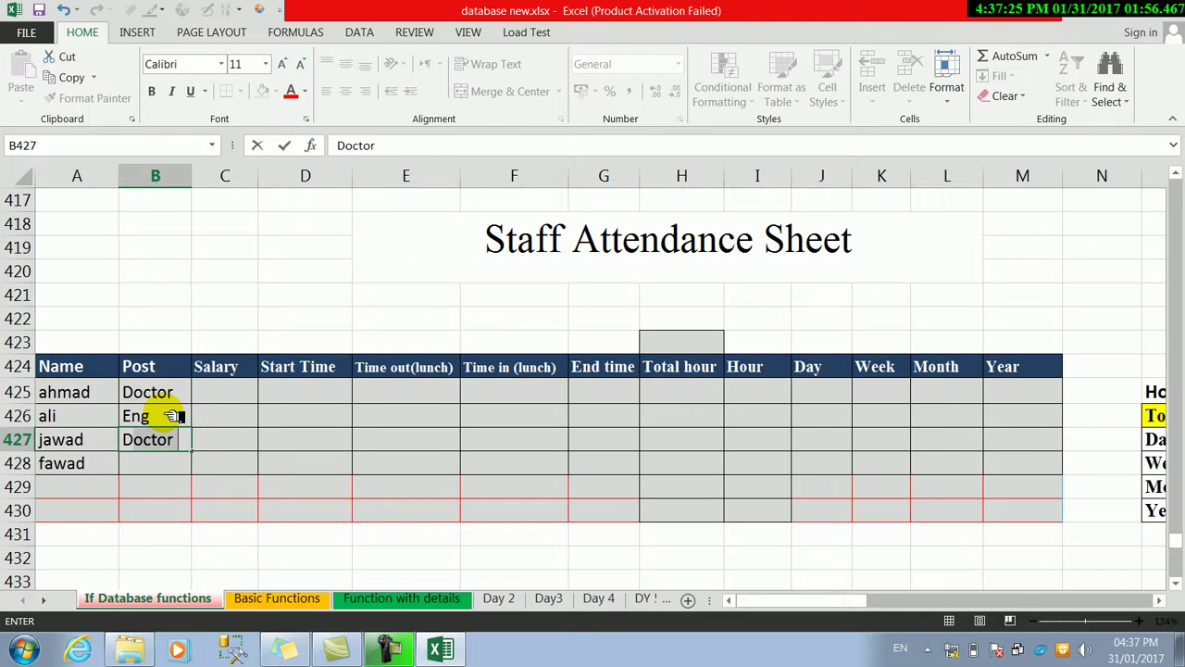
pyautogui.press('Return')
pyautogui.write('Teacher')
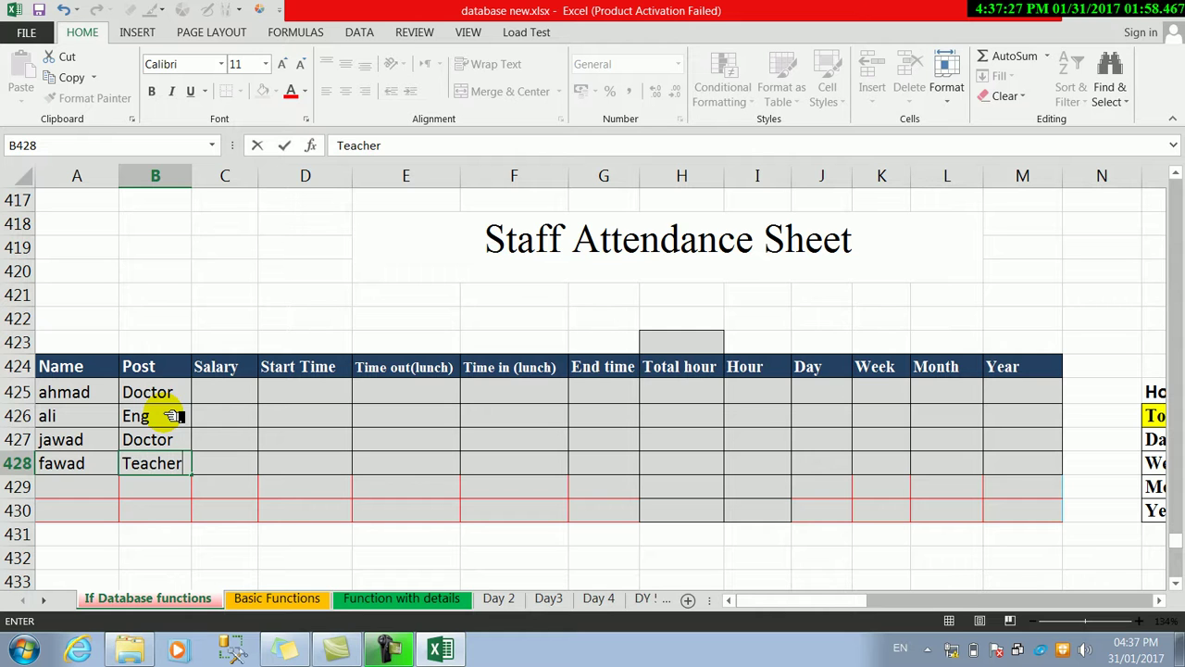
# Step: Enter salaries 200, 400 and 300 in C425:C427
pyautogui.click(232, 394)
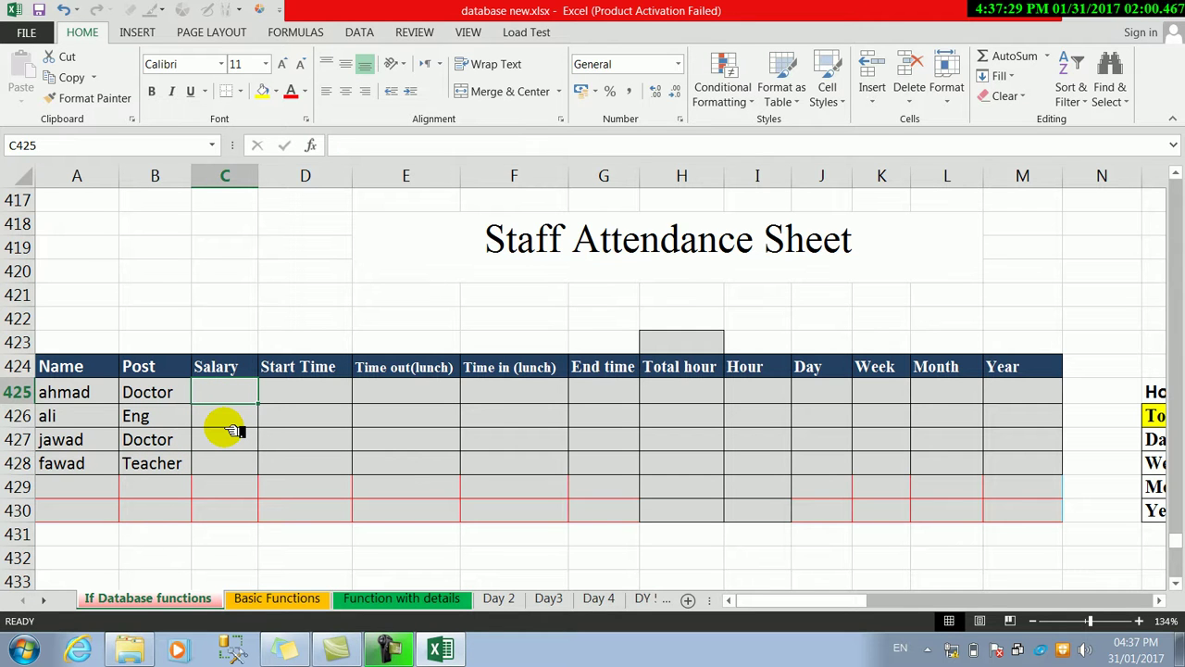
pyautogui.write('200')
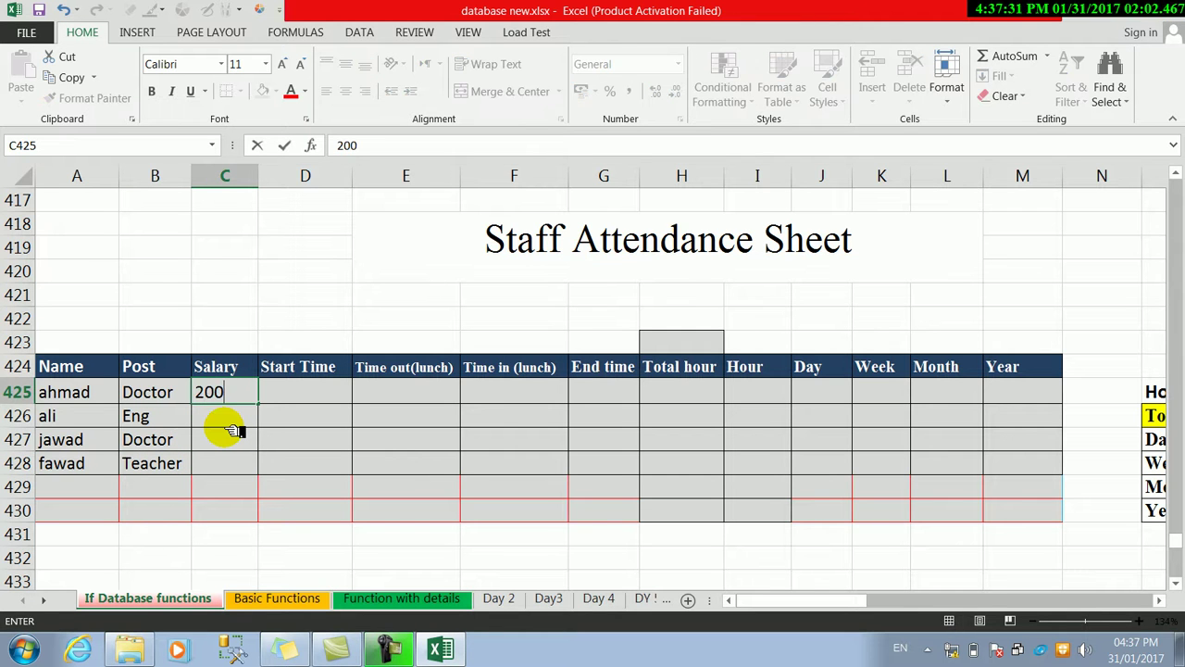
pyautogui.click(228, 424)
pyautogui.write('400')
pyautogui.hotkey('ctrl', 'Return')
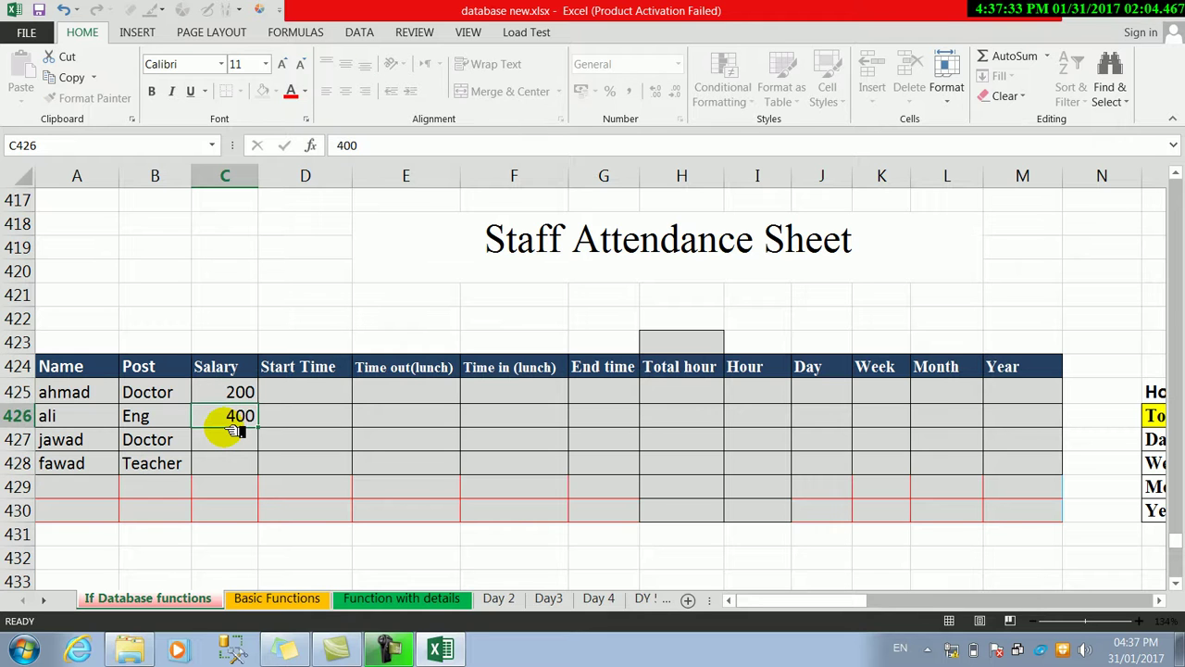
pyautogui.click(233, 431)
pyautogui.write('300')
pyautogui.press('Return')
# Step: Enter the last salary 500, set D425 to 8:00 and fill start times down to D428
pyautogui.write('500')
pyautogui.click(292, 435)
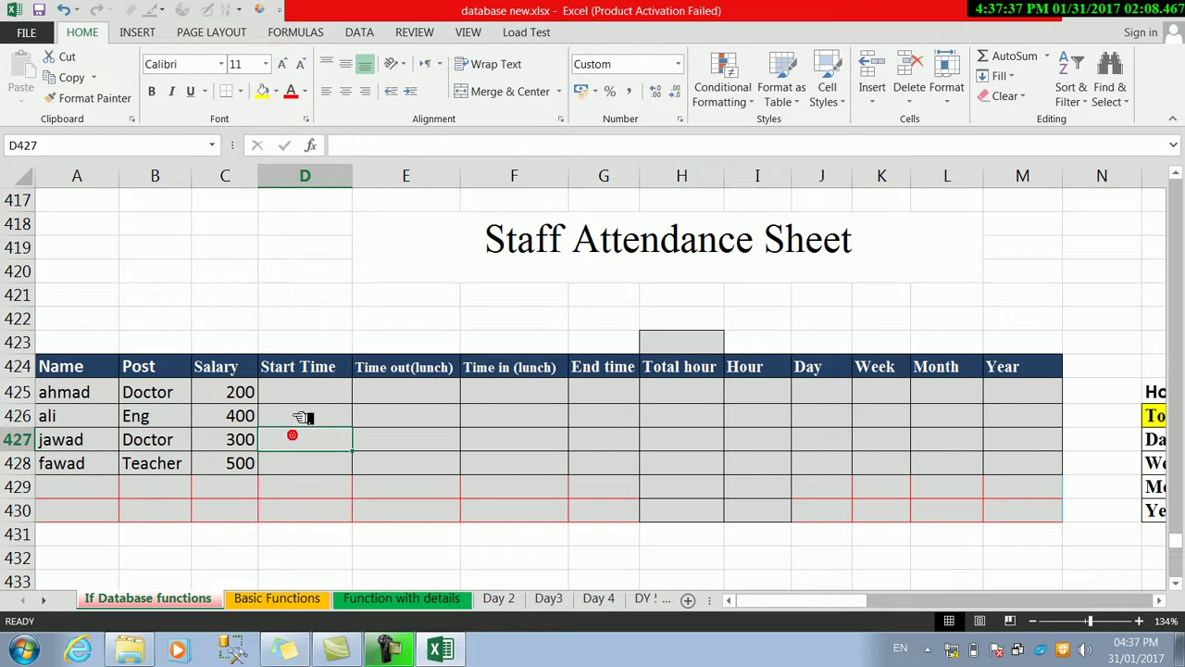
pyautogui.click(299, 396)
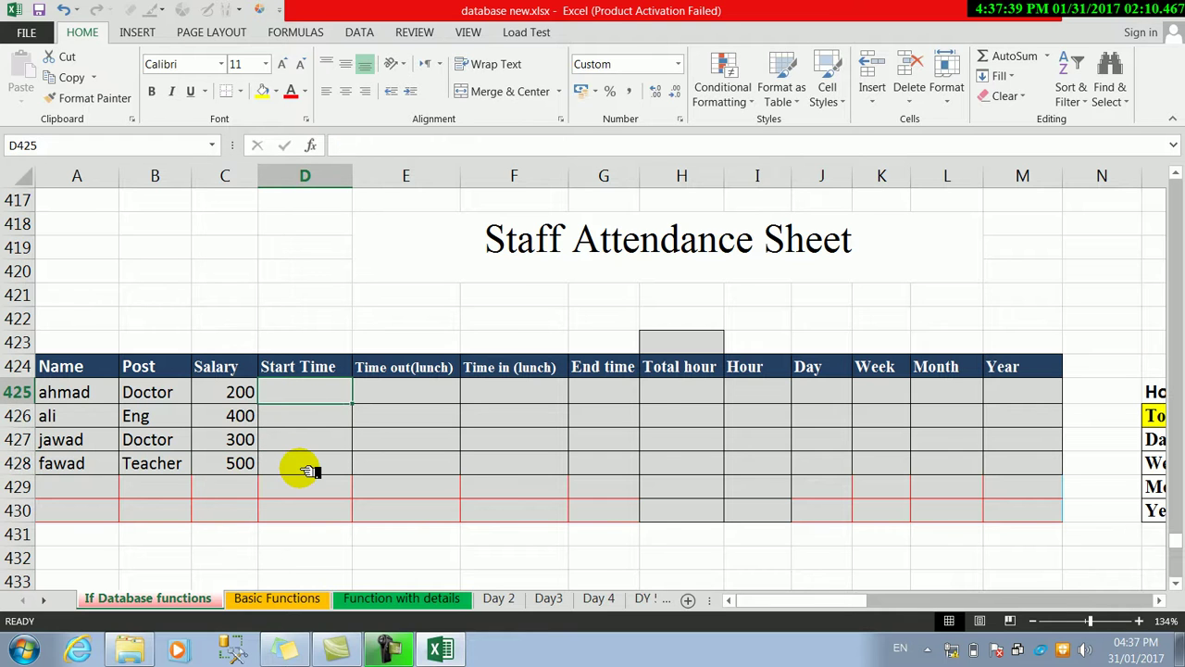
pyautogui.write('8:00')
pyautogui.press('BackSpace')
pyautogui.press('BackSpace')
pyautogui.press('BackSpace')
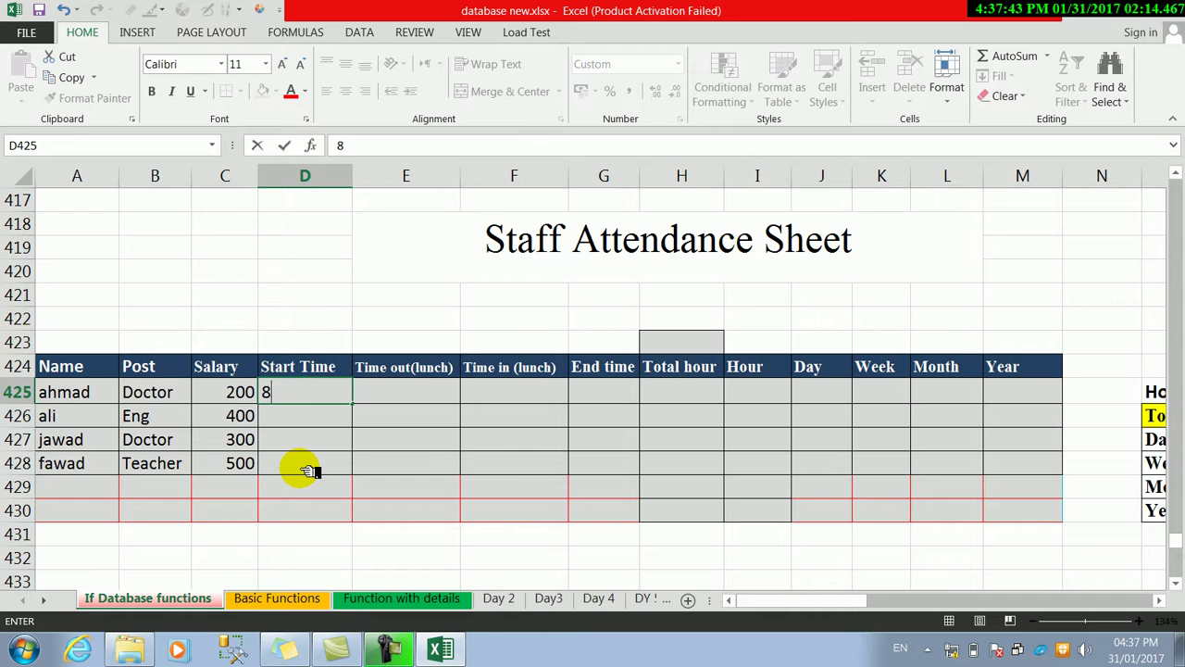
pyautogui.write('00')
pyautogui.press('Return')
pyautogui.click(332, 392)
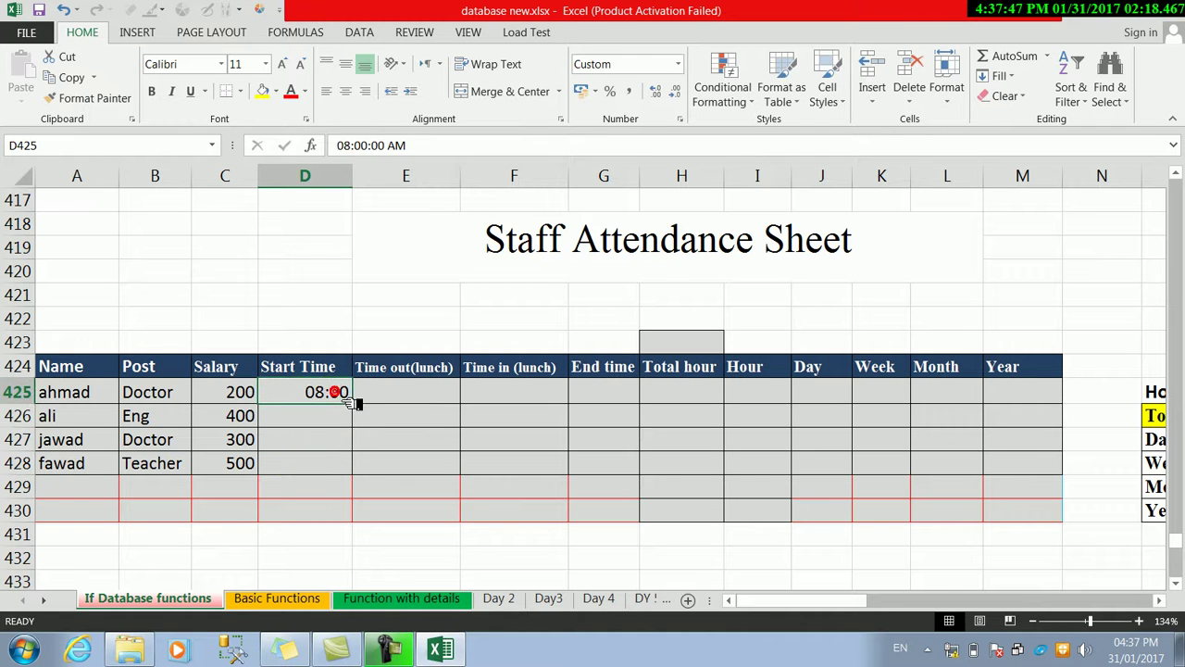
pyautogui.moveTo(352, 404); pyautogui.dragTo(352, 469)
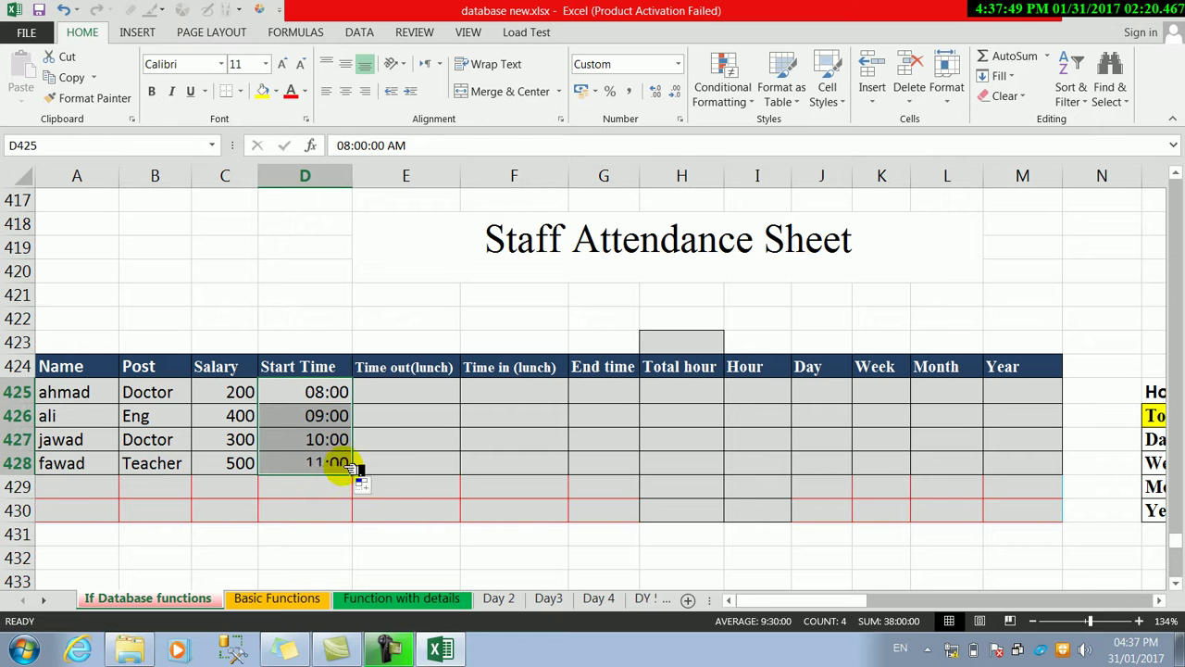
# Step: Change the start times in D426 and D427 to 08:00
pyautogui.click(324, 419)
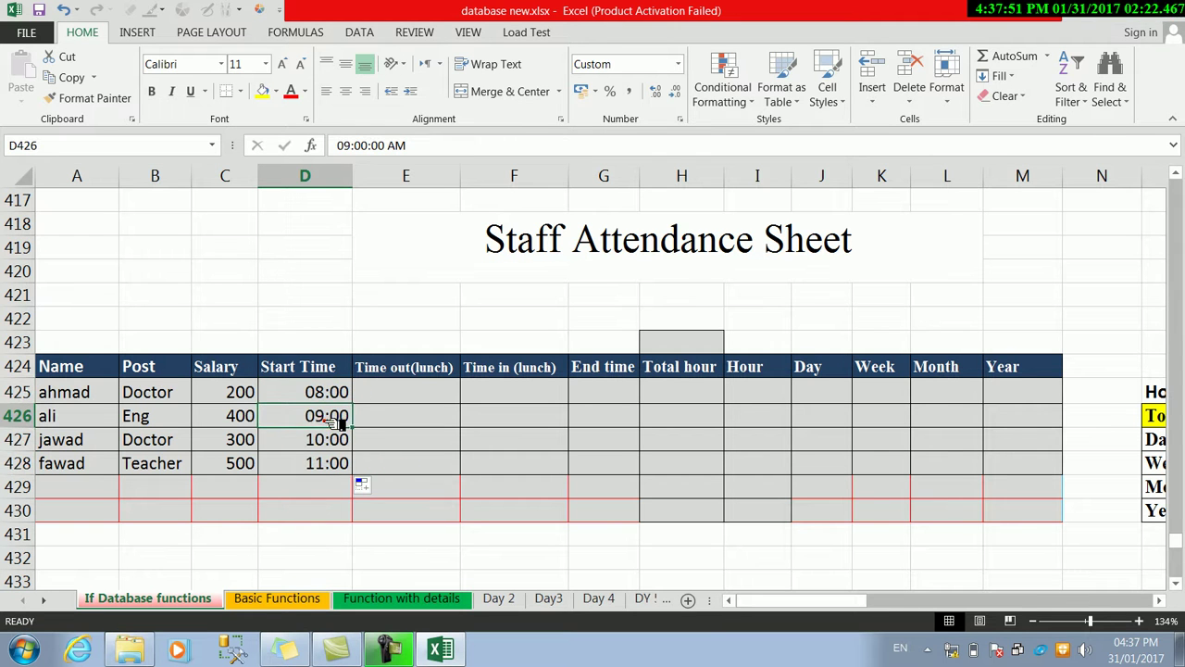
pyautogui.doubleClick(326, 418)
pyautogui.click(274, 416)
pyautogui.press('BackSpace')
pyautogui.write('8')
pyautogui.press('Return')
pyautogui.doubleClick(309, 440)
pyautogui.click(275, 441)
pyautogui.press('BackSpace')
pyautogui.press('BackSpace')
pyautogui.write('08')
pyautogui.press('Return')
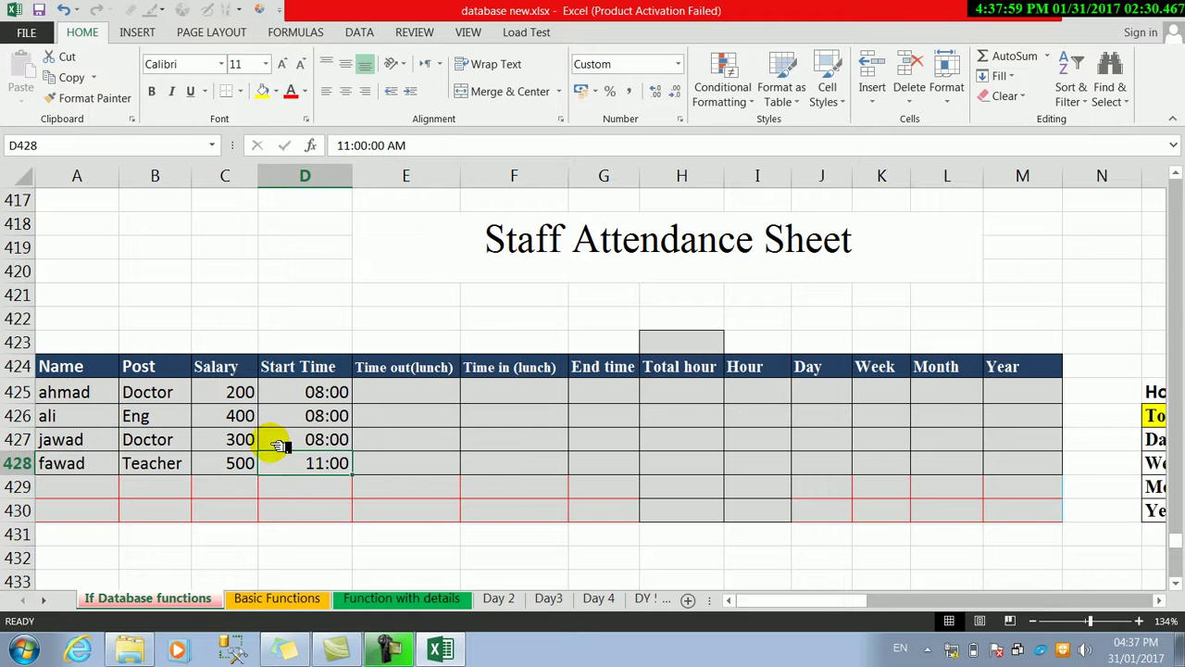
# Step: Change D428's start time to 07:00
pyautogui.doubleClick(315, 471)
pyautogui.click(273, 468)
pyautogui.press('BackSpace')
pyautogui.press('BackSpace')
pyautogui.write('7')
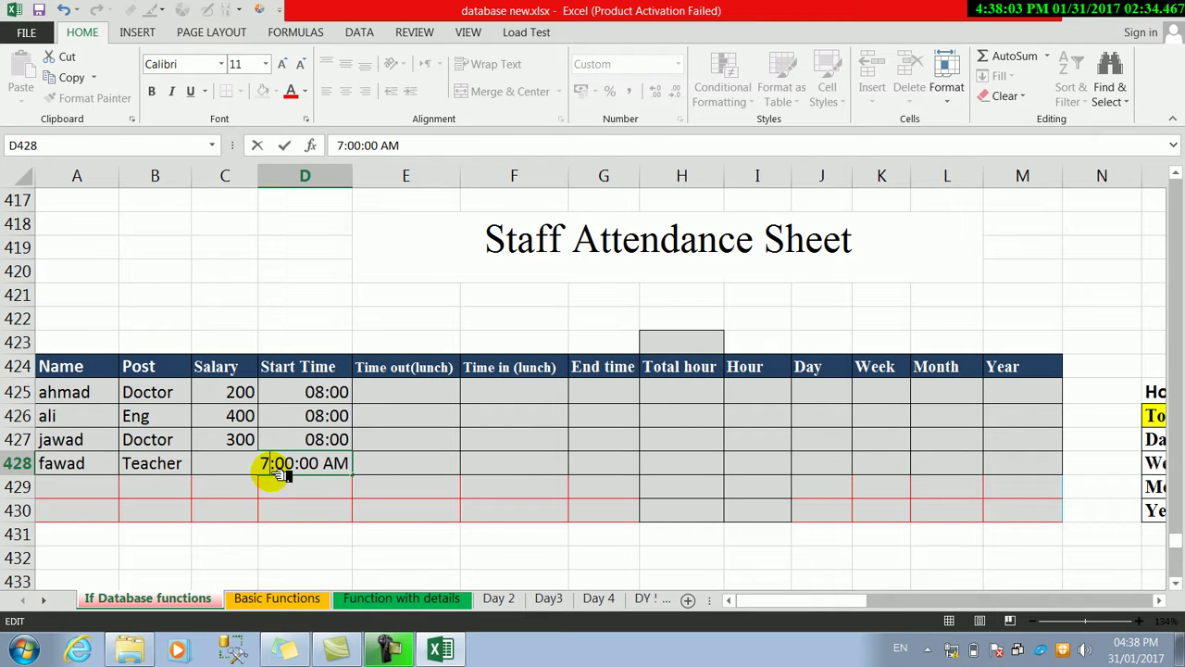
pyautogui.hotkey('ctrl', 'Return')
pyautogui.click(370, 474)
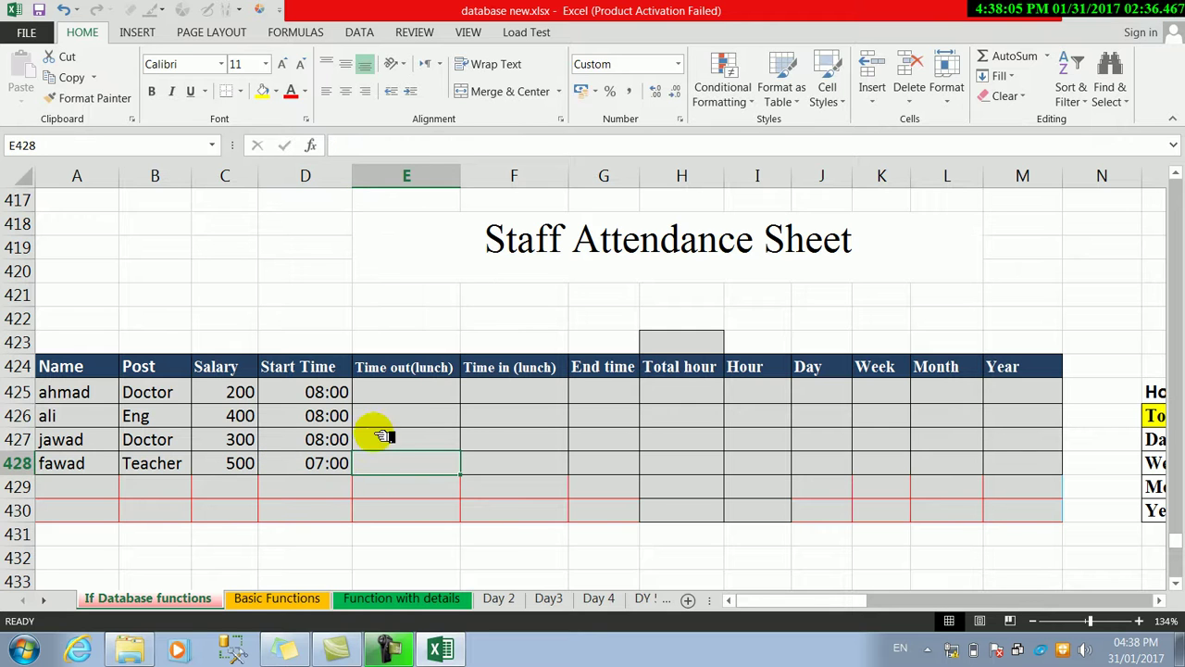
# Step: Enter 12:00 in E425 and copy it into E426, E427 and E428
pyautogui.click(384, 393)
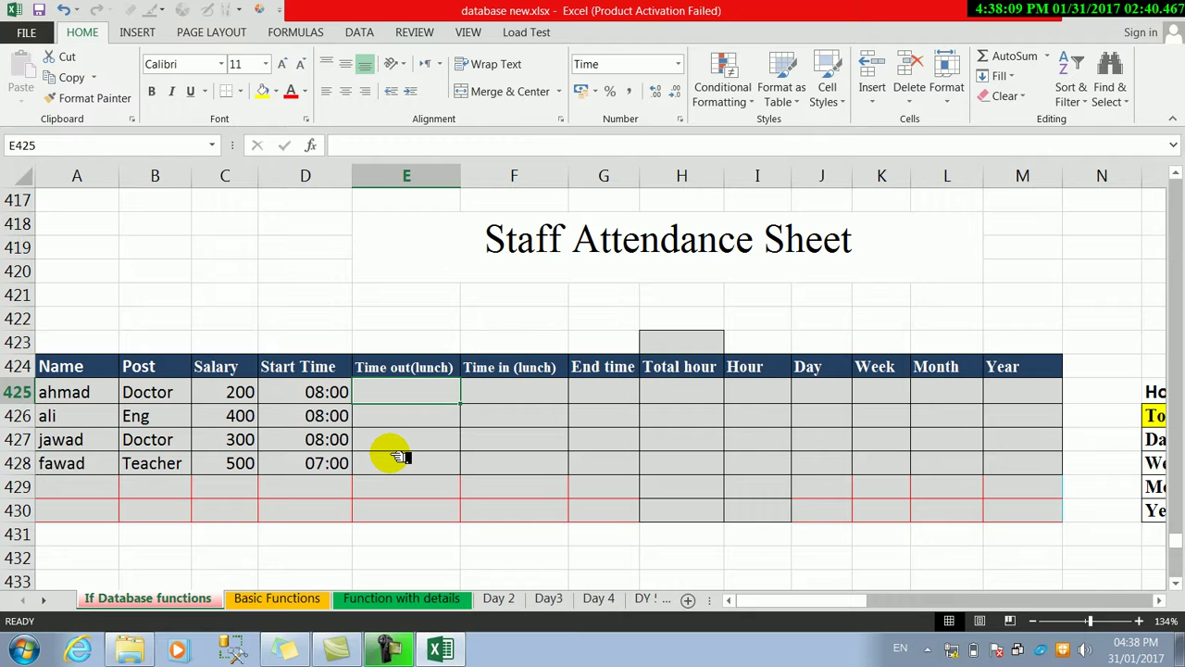
pyautogui.write('12')
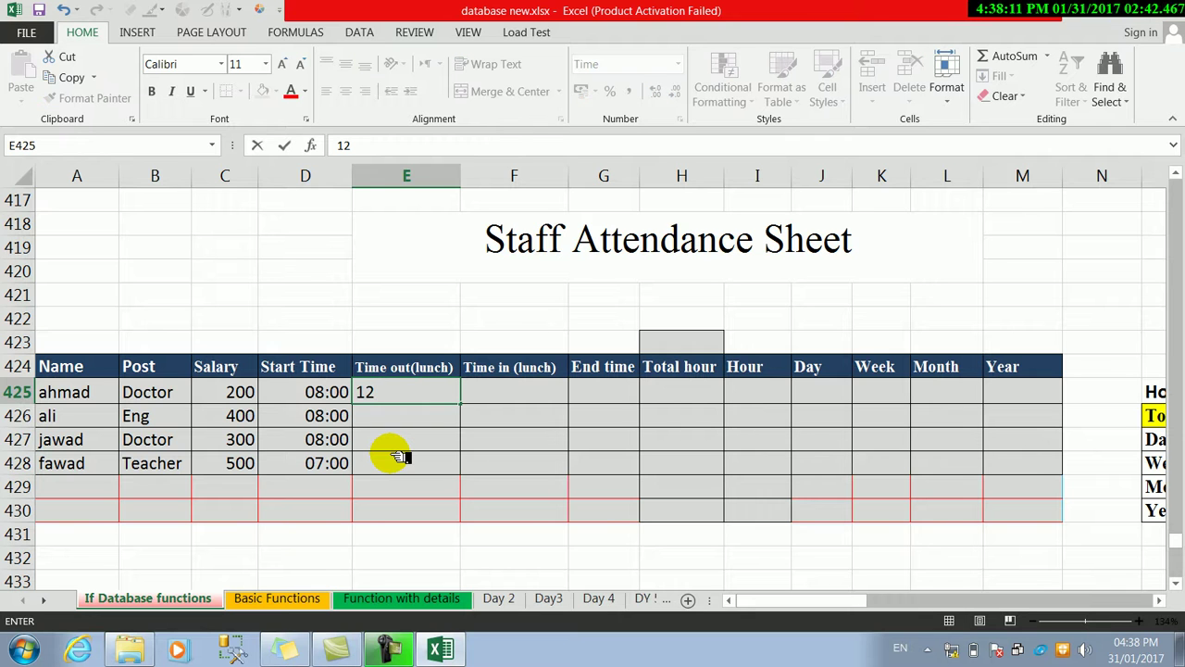
pyautogui.write(':00')
pyautogui.press('Return')
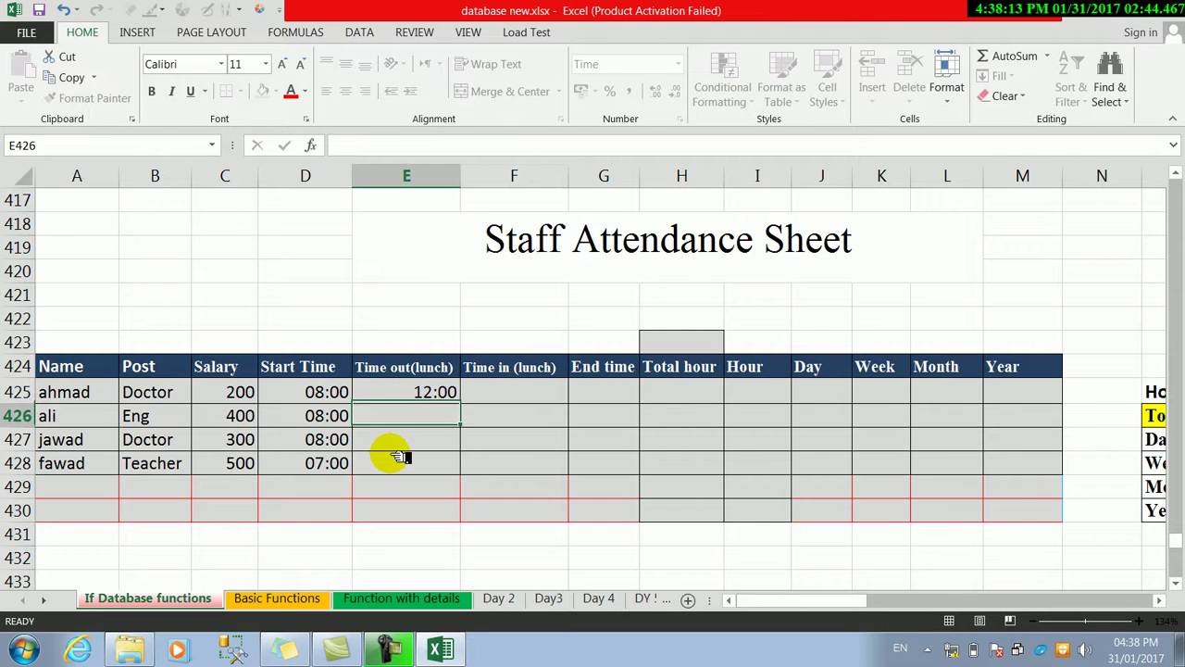
pyautogui.click(446, 393)
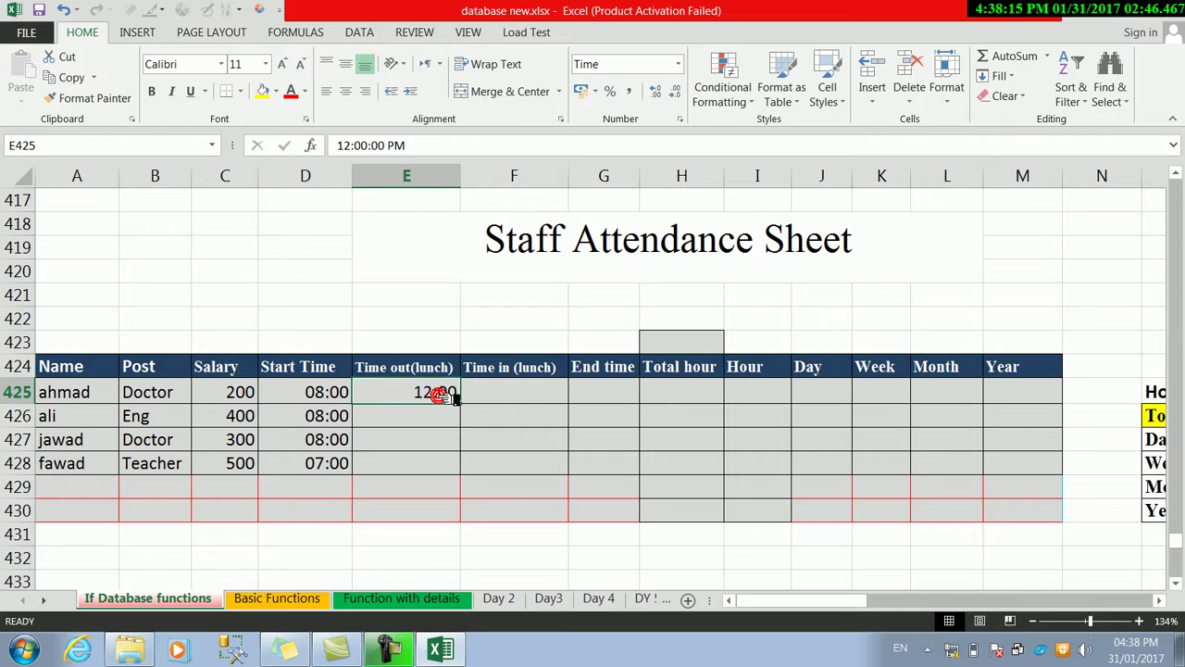
pyautogui.hotkey('ctrl', 'c')
pyautogui.click(435, 416)
pyautogui.hotkey('ctrl', 'v')
pyautogui.click(436, 439)
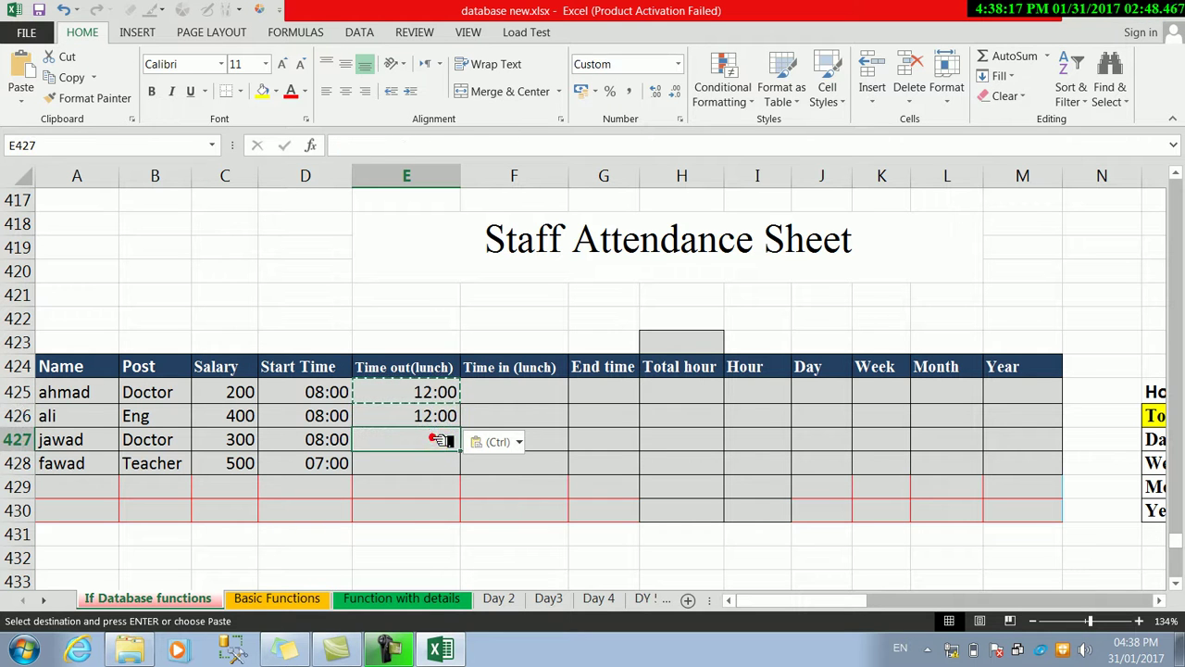
pyautogui.hotkey('ctrl', 'v')
pyautogui.click(435, 463)
pyautogui.hotkey('ctrl', 'v')
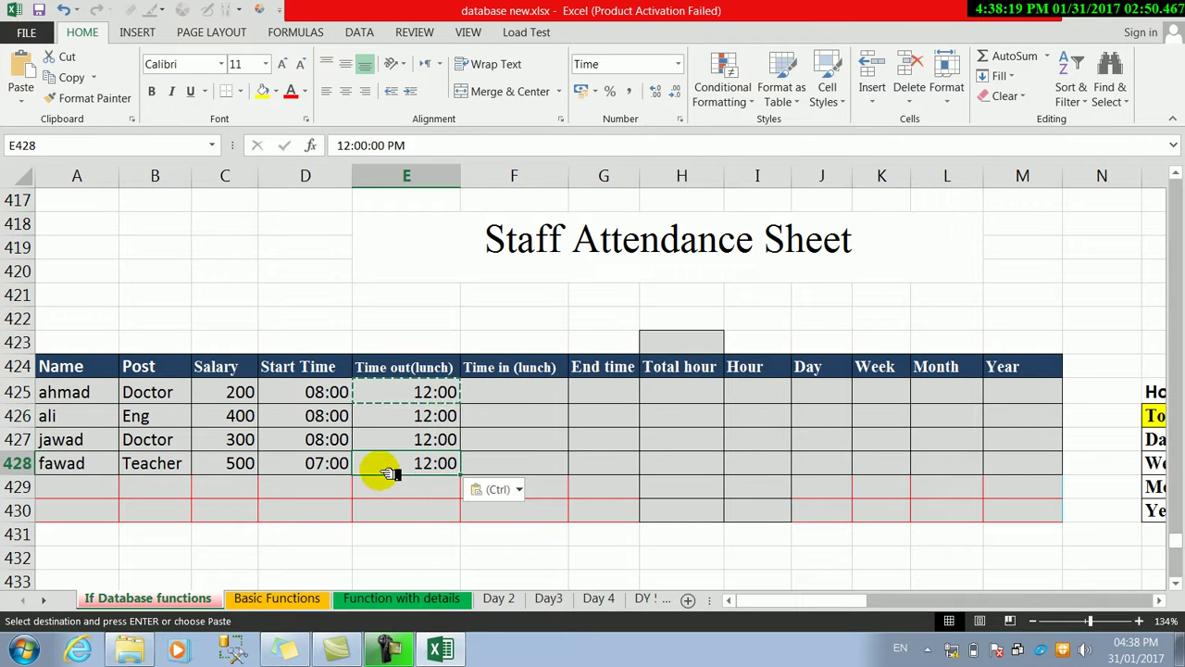
# Step: Edit E428's lunch time-out to 23:00
pyautogui.click(335, 465)
pyautogui.click(437, 466)
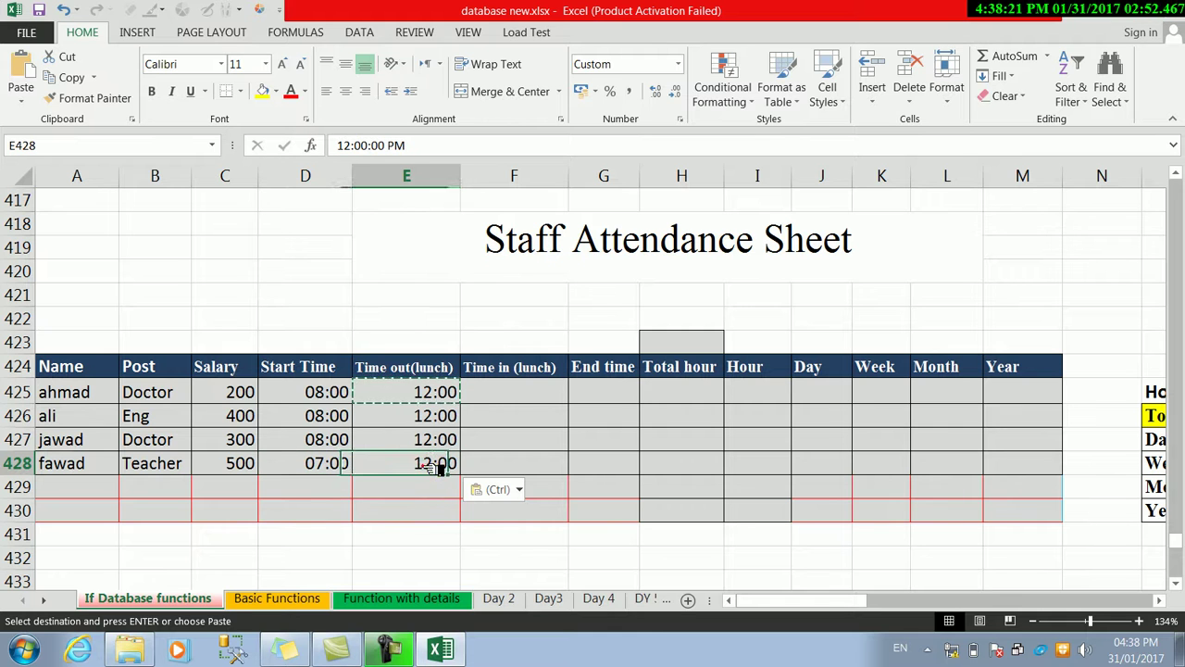
pyautogui.doubleClick(437, 466)
pyautogui.click(379, 463)
pyautogui.press('BackSpace')
pyautogui.write('1')
pyautogui.press('Return')
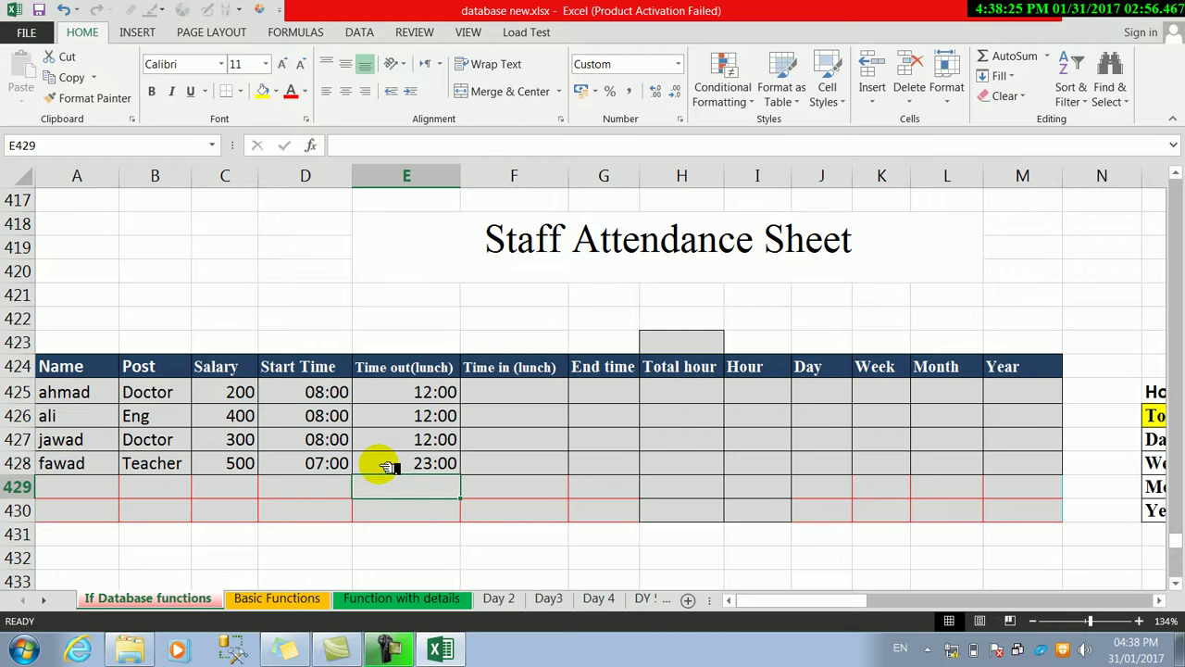
pyautogui.click(412, 465)
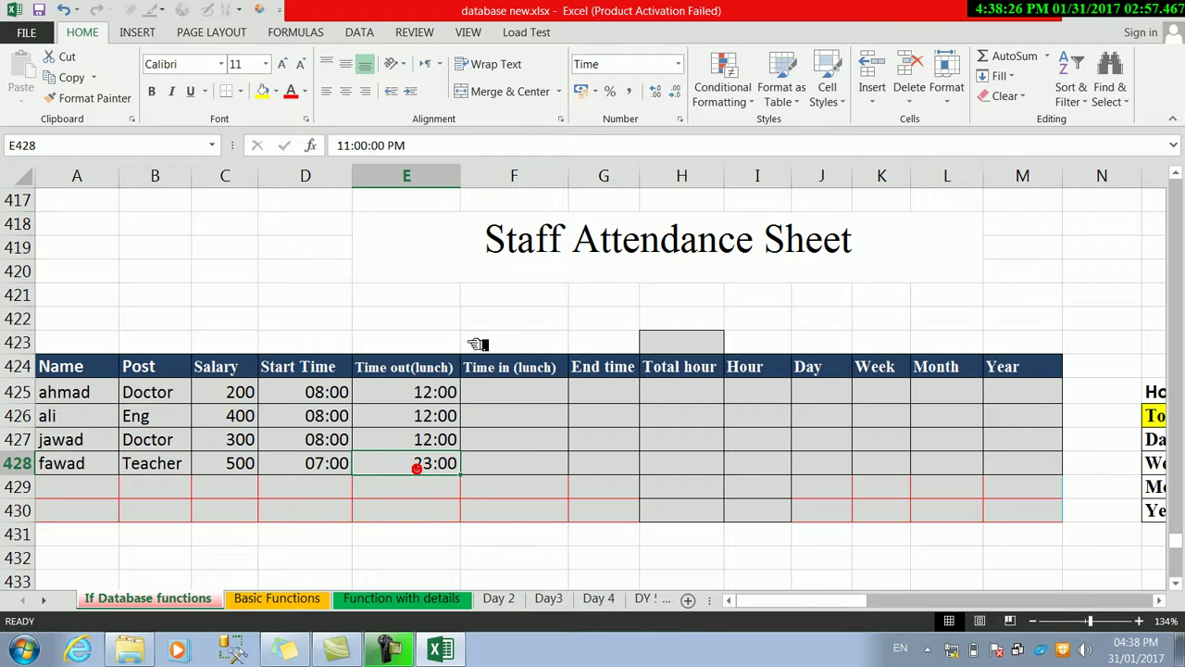
# Step: Apply the 1:30:55 PM time format to E428 so it reads 11:00:00 PM
pyautogui.click(679, 65)
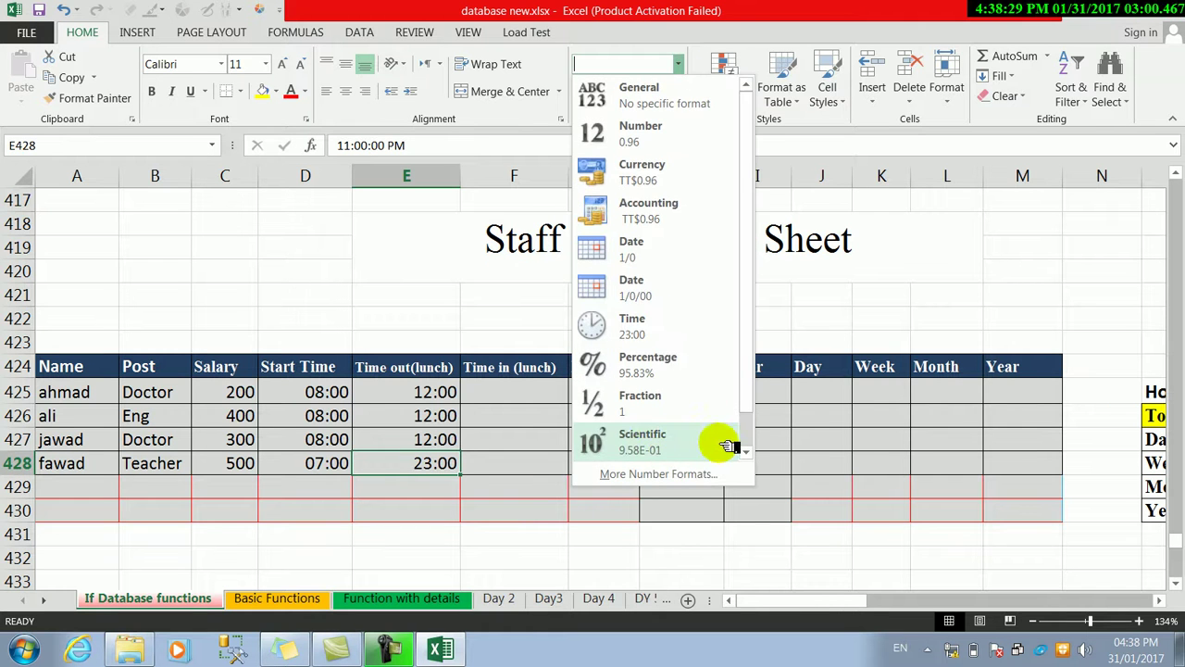
pyautogui.moveTo(748, 386); pyautogui.dragTo(748, 443)
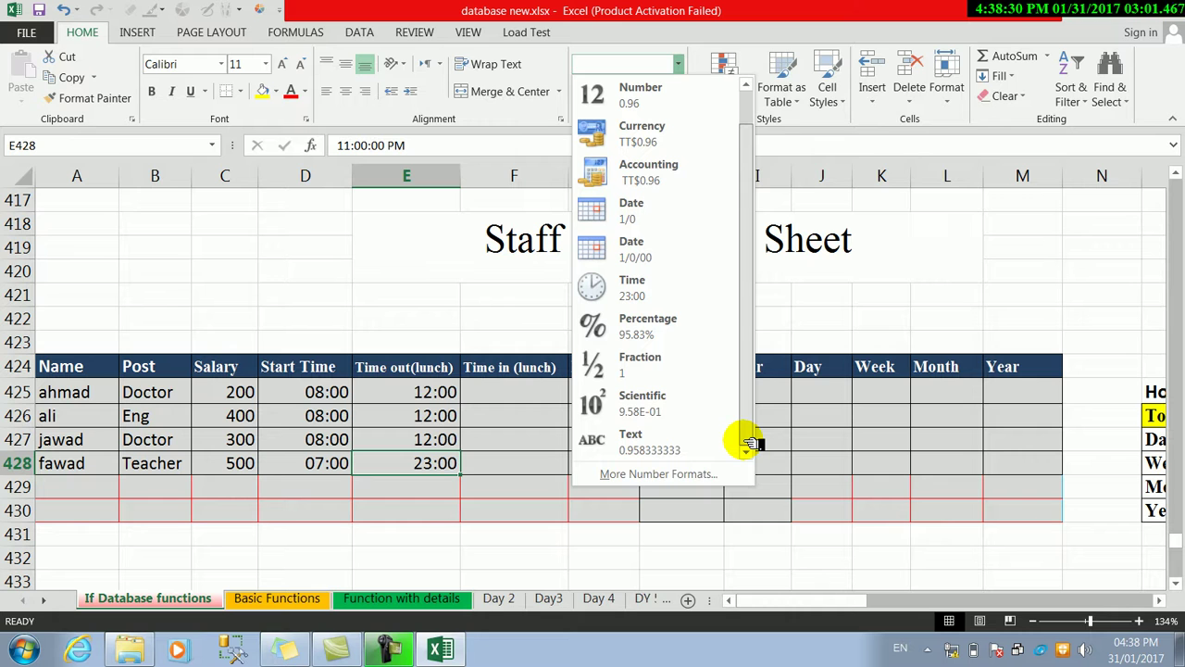
pyautogui.click(685, 473)
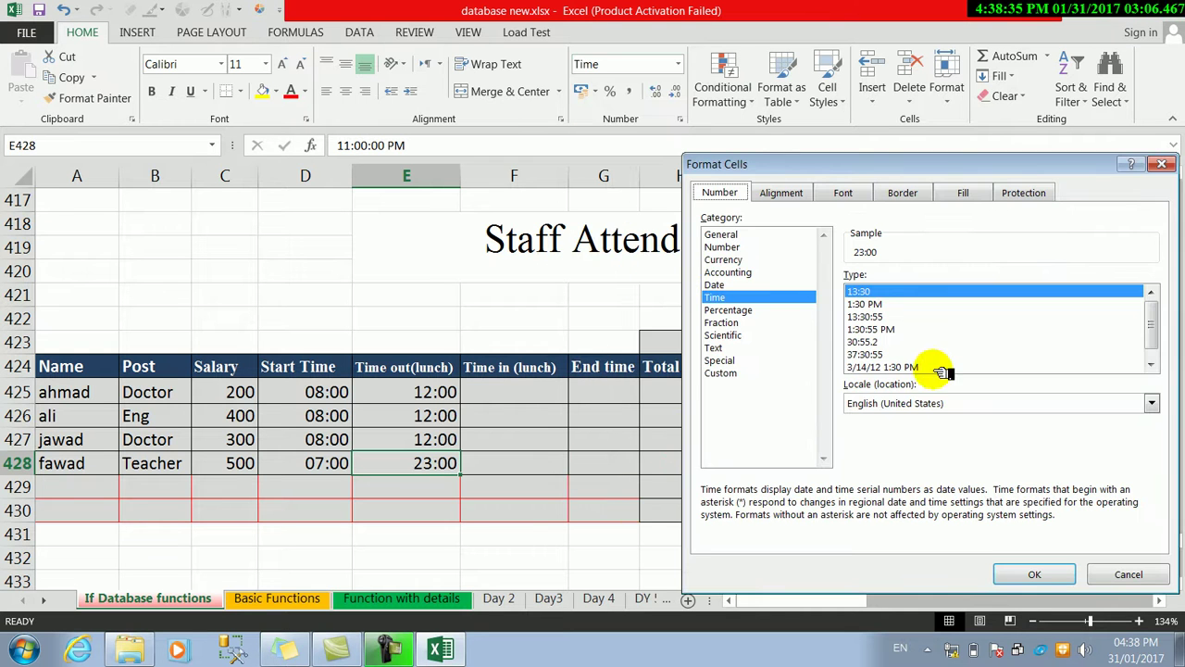
pyautogui.click(863, 305)
pyautogui.click(871, 329)
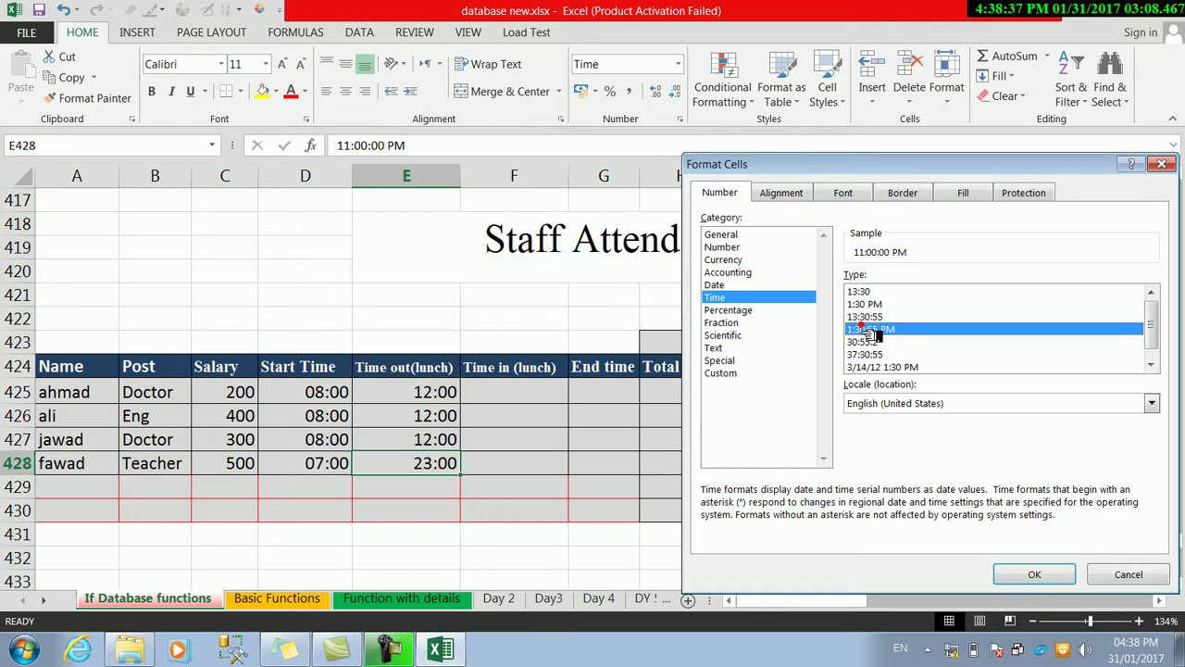
pyautogui.click(1007, 576)
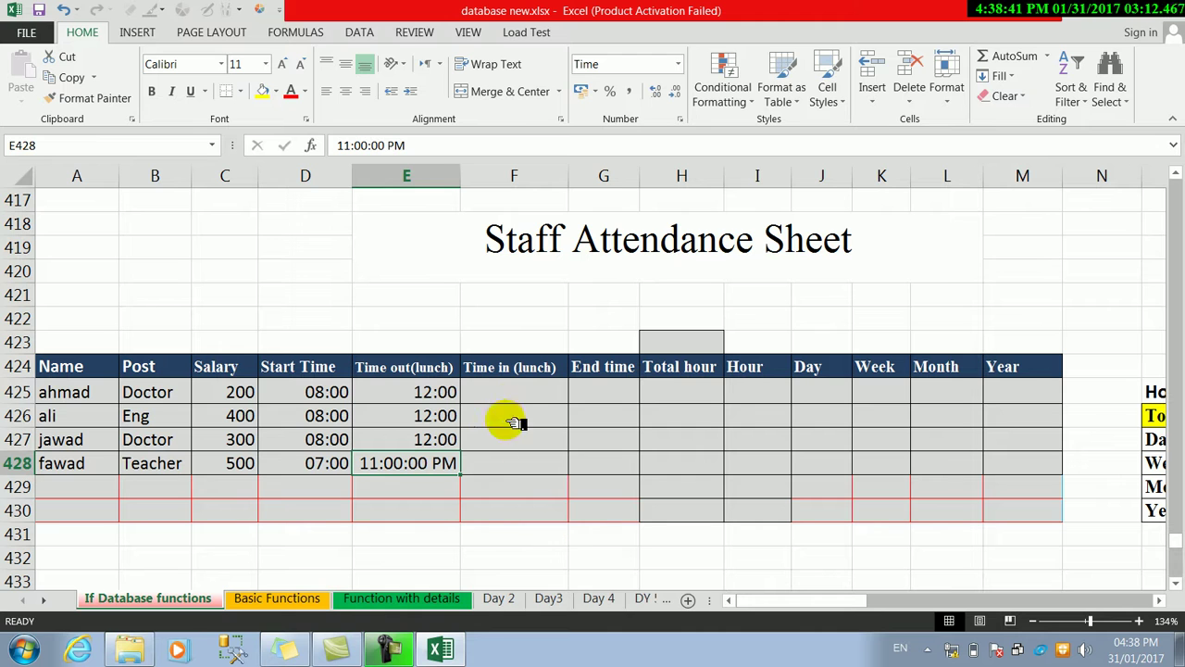
# Step: Enter 1:00 AM in F425, copy it to F426 and F427, and put 12:00 in F428
pyautogui.click(521, 394)
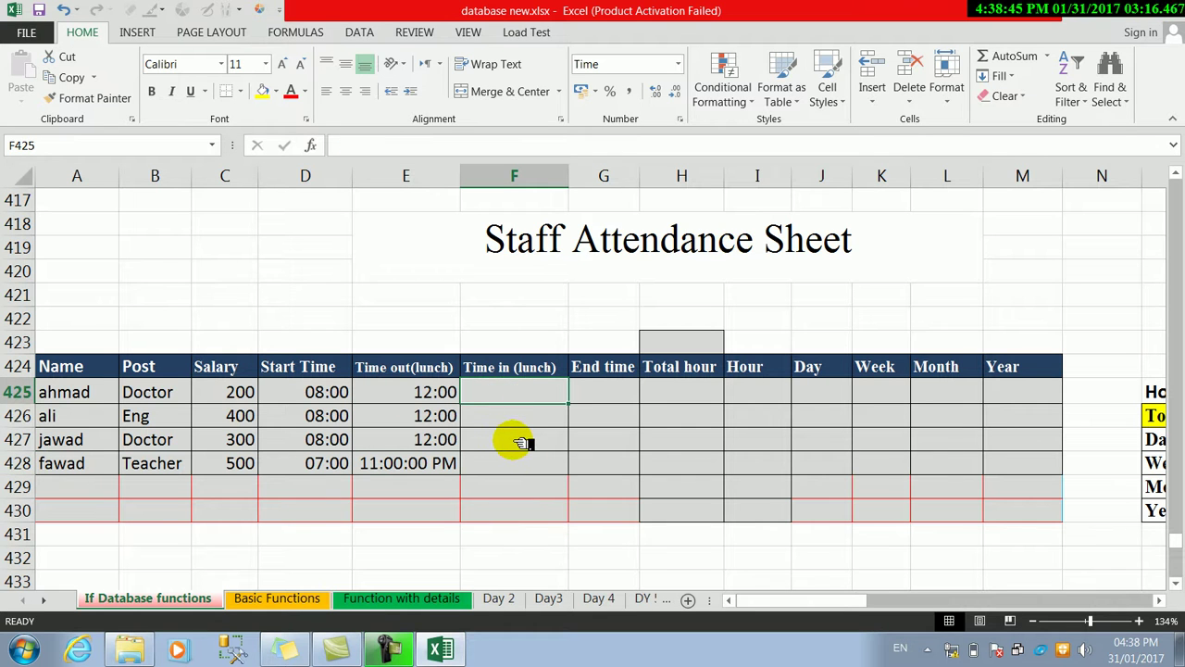
pyautogui.write('1:00')
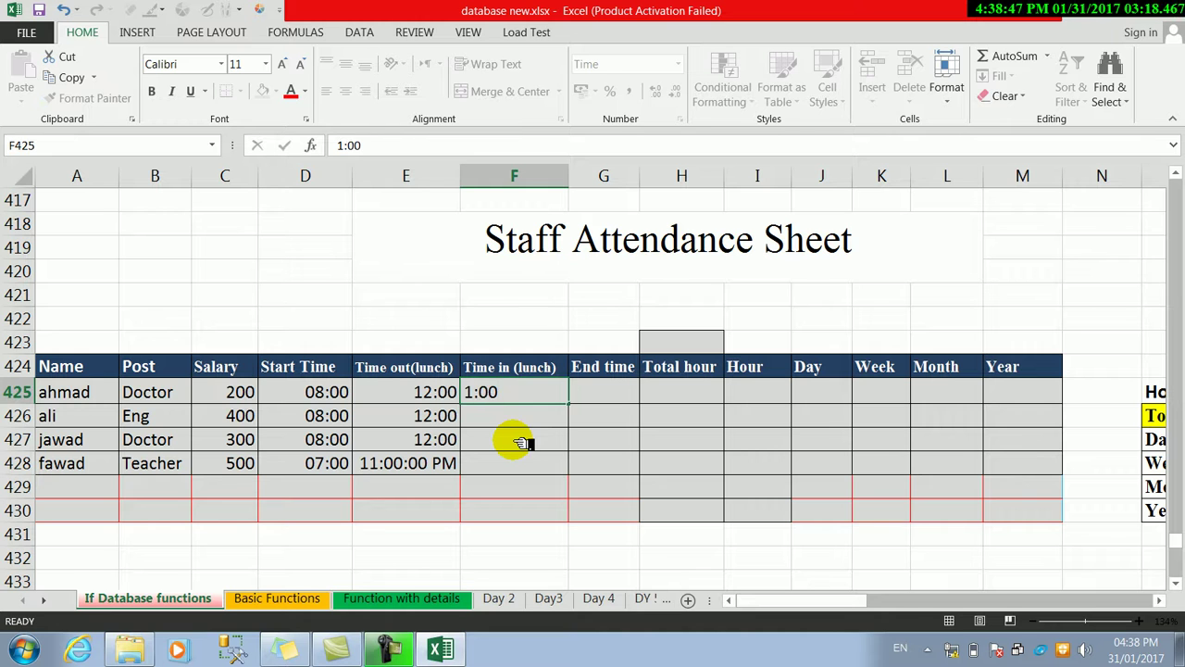
pyautogui.press('Return')
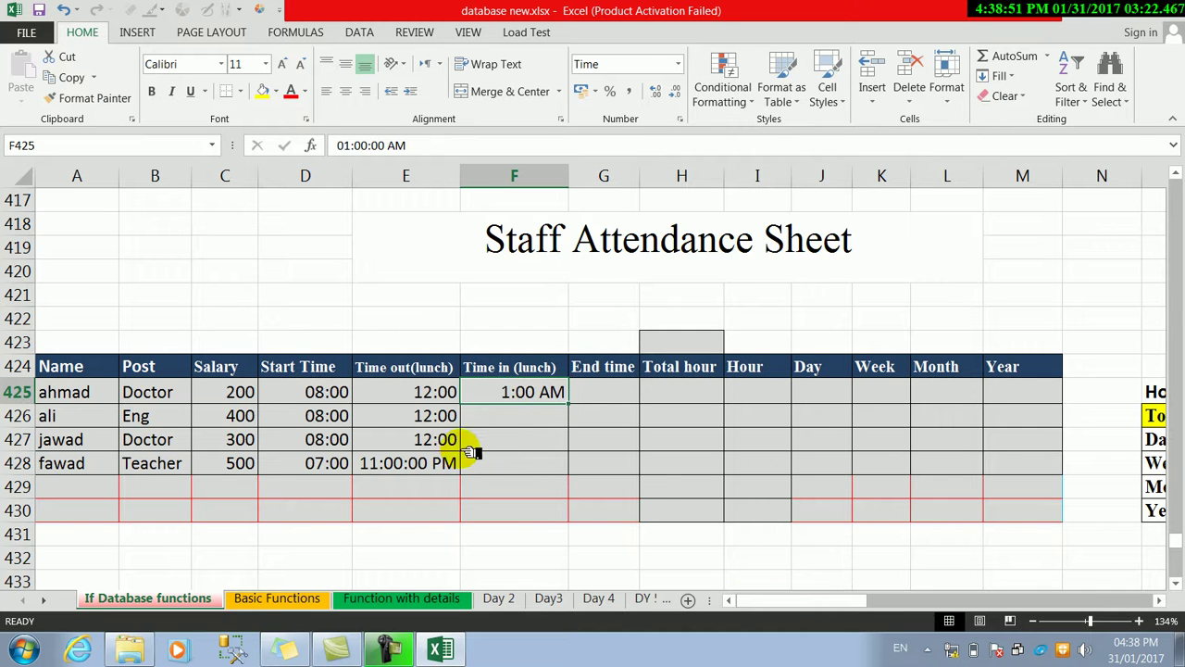
pyautogui.hotkey('ctrl', 'c')
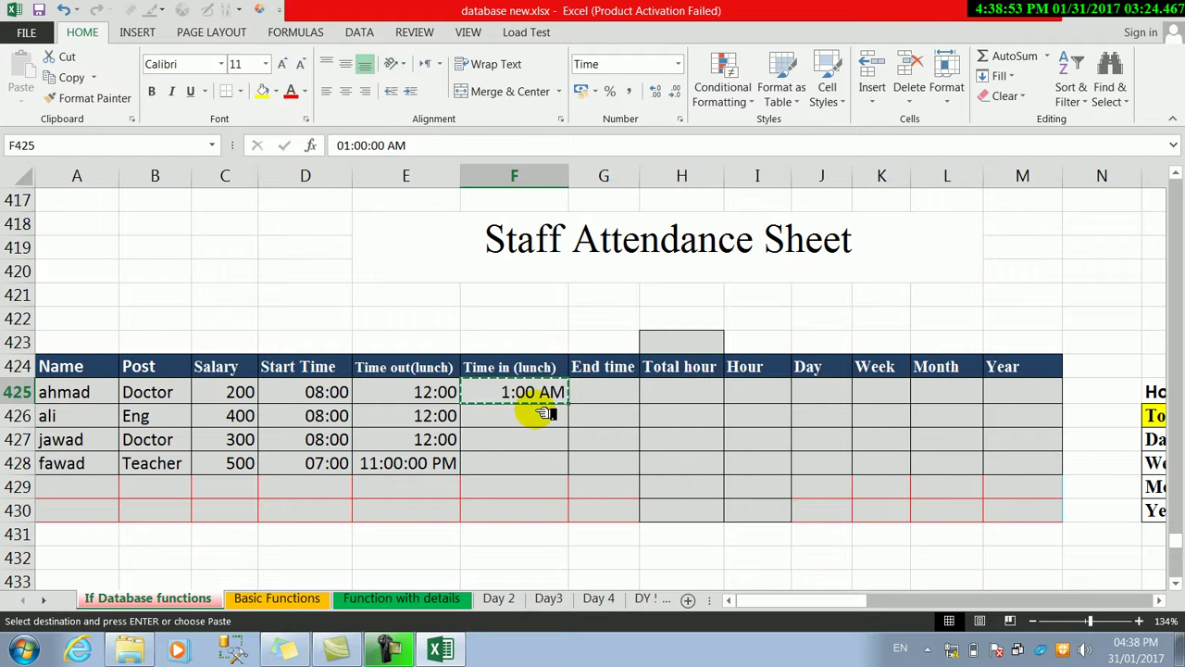
pyautogui.click(537, 409)
pyautogui.hotkey('ctrl', 'v')
pyautogui.click(533, 439)
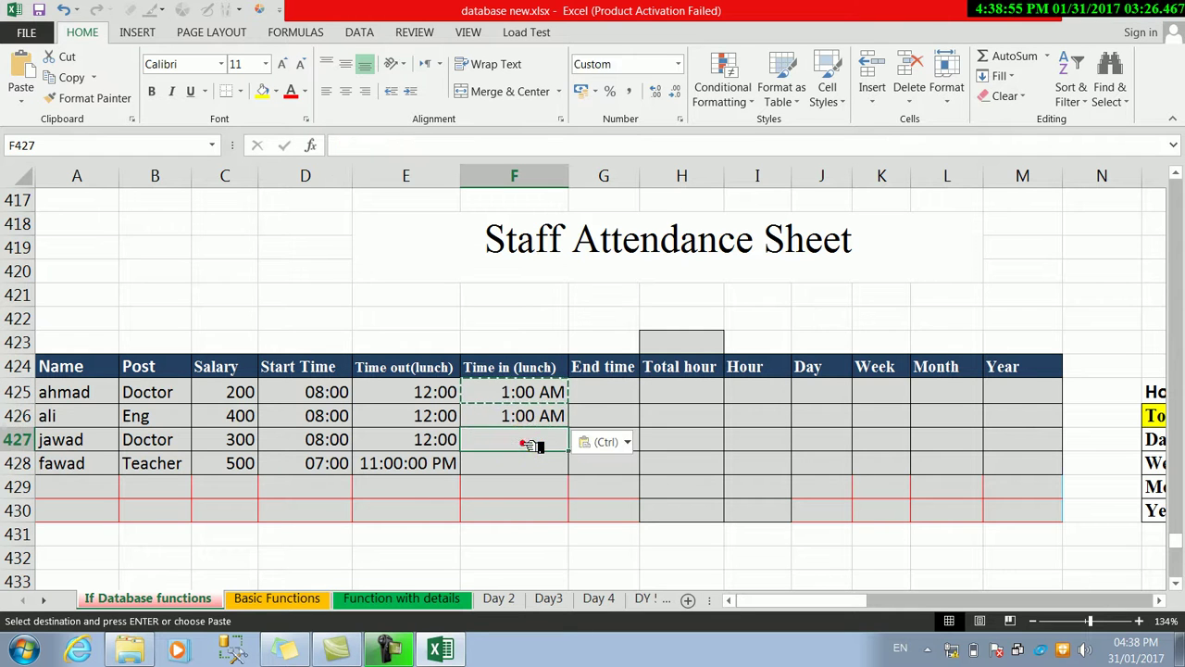
pyautogui.hotkey('ctrl', 'v')
pyautogui.click(526, 463)
pyautogui.write('12')
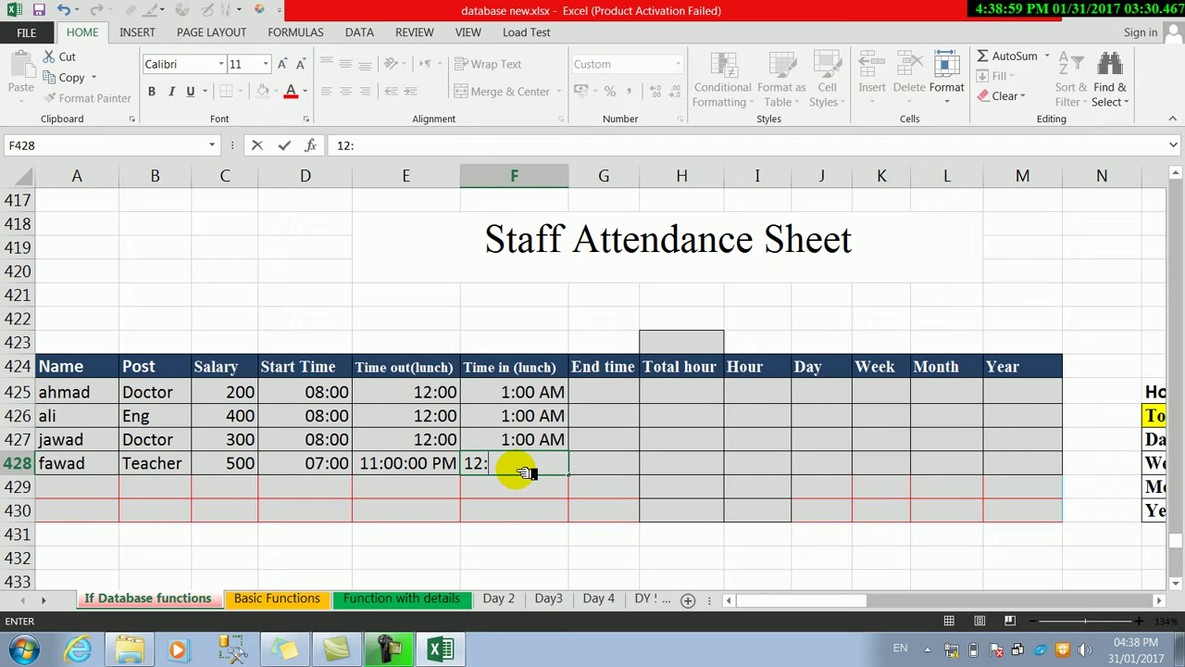
pyautogui.press('Return')
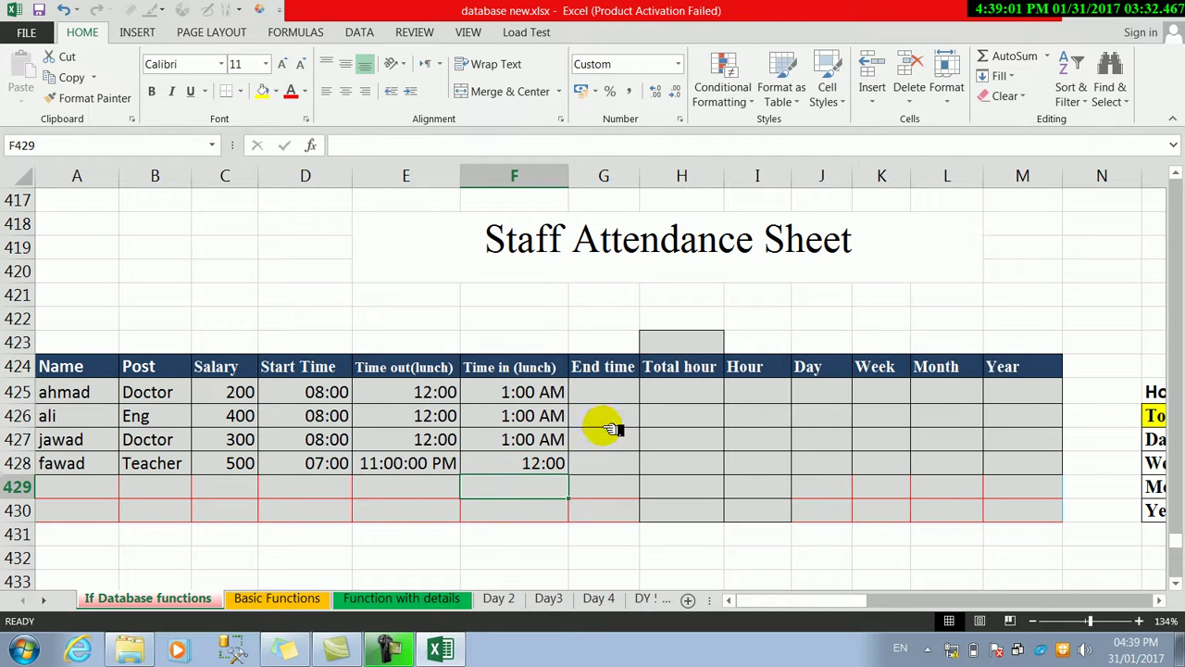
# Step: Enter end time 04:00 in G425:G427 and 03:00 in G428
pyautogui.click(604, 397)
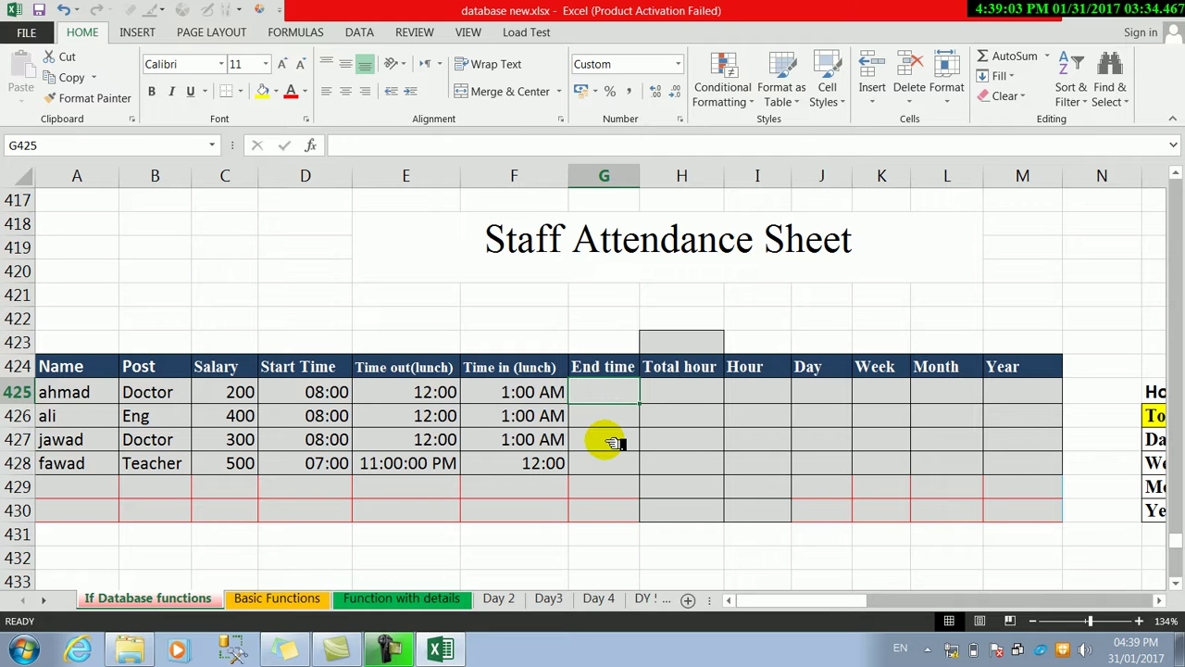
pyautogui.write('4:')
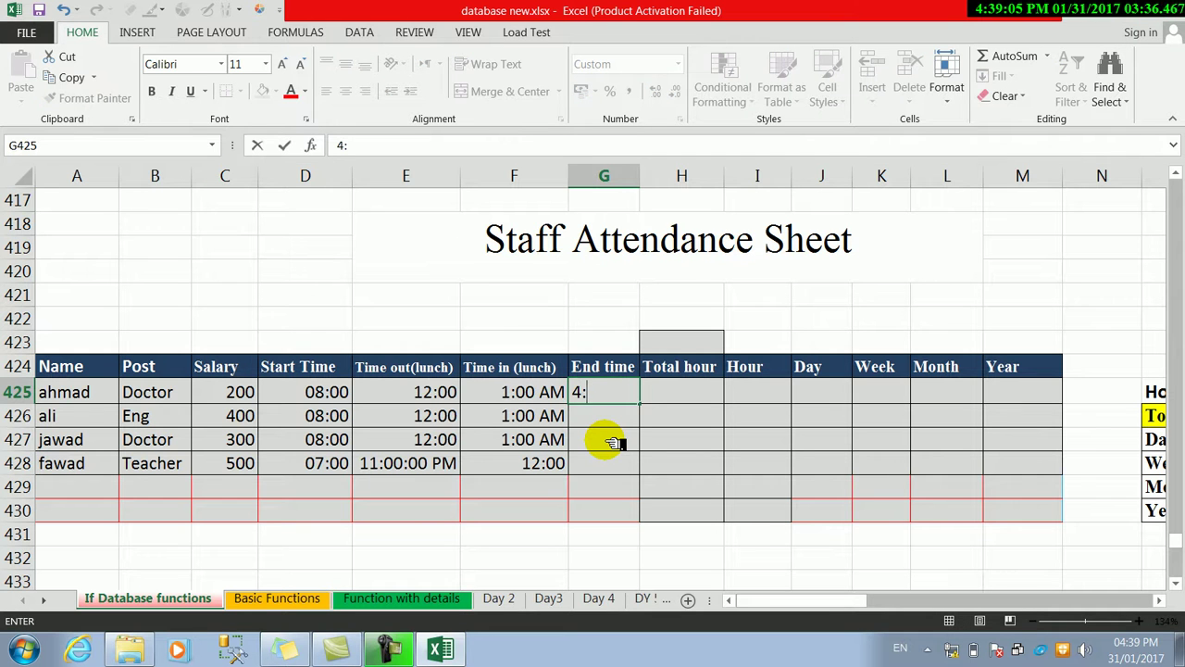
pyautogui.press('Return')
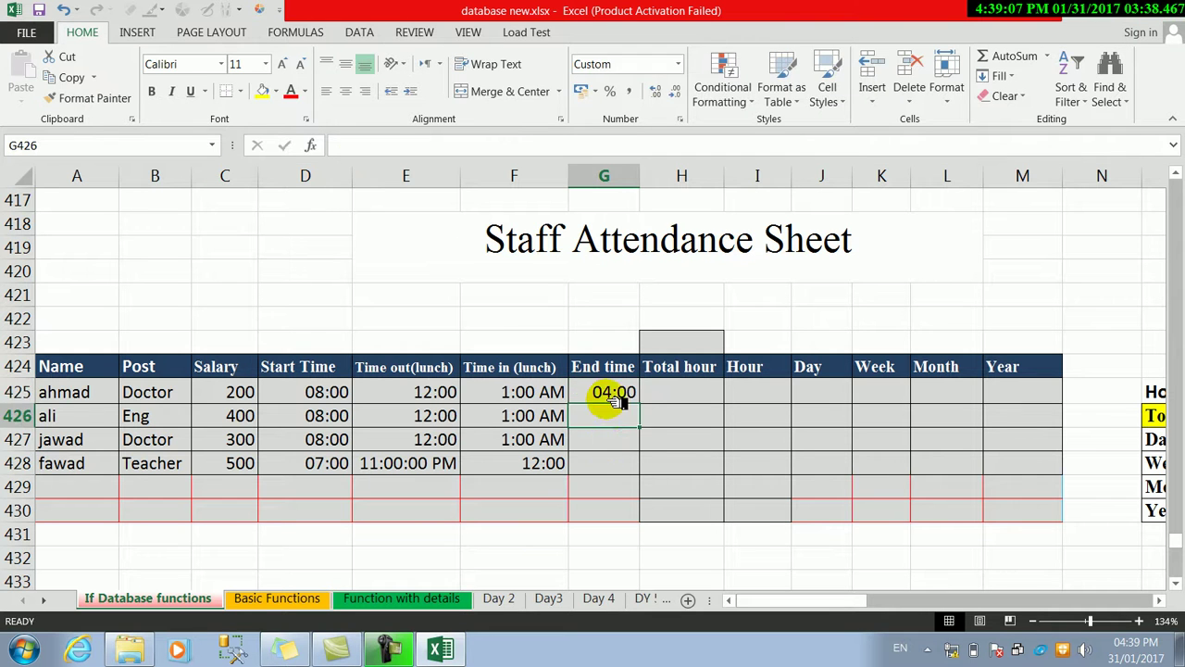
pyautogui.click(609, 393)
pyautogui.hotkey('ctrl', 'c')
pyautogui.click(606, 416)
pyautogui.hotkey('ctrl', 'v')
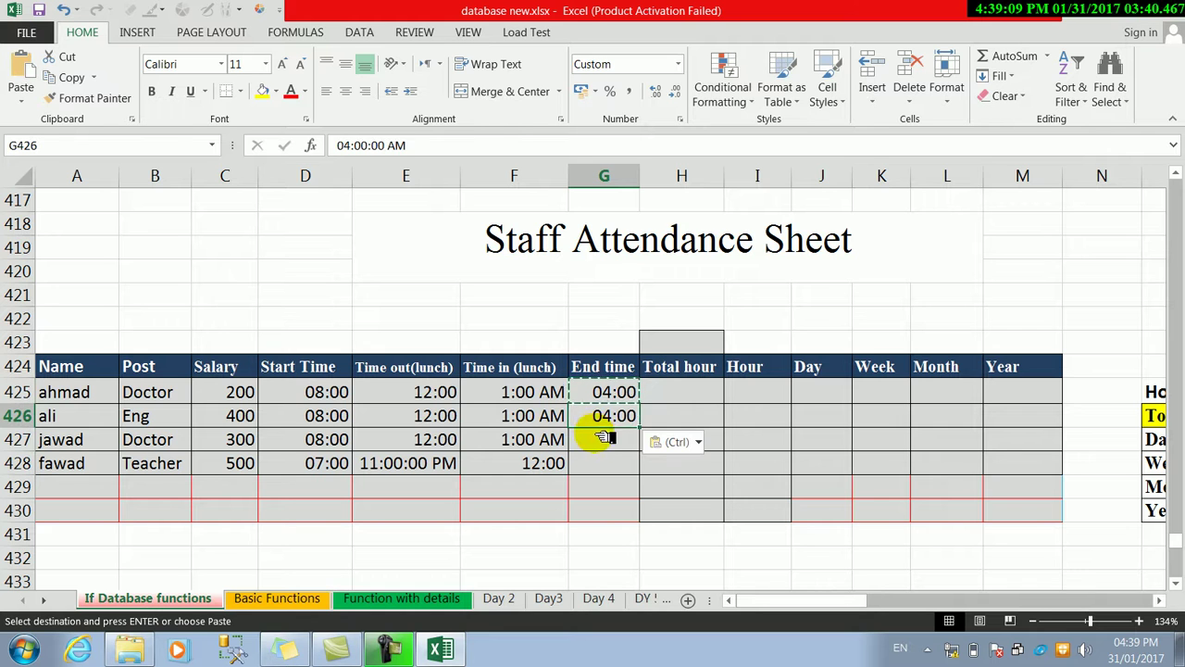
pyautogui.click(603, 439)
pyautogui.hotkey('ctrl', 'v')
pyautogui.click(599, 465)
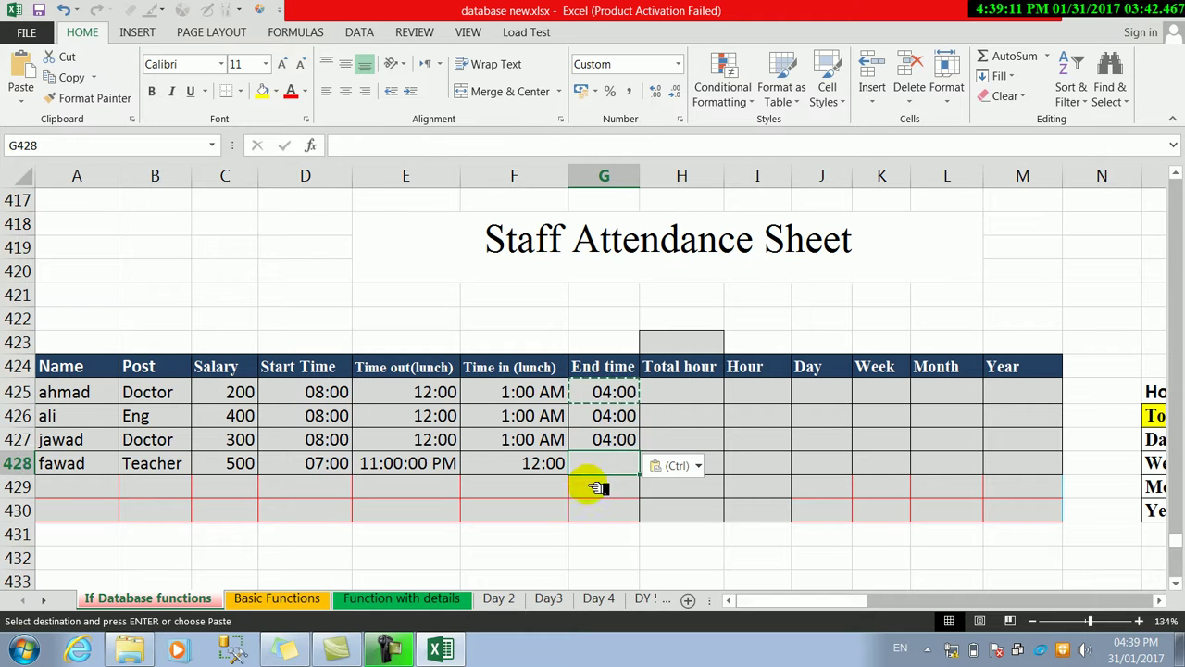
pyautogui.write('3:0')
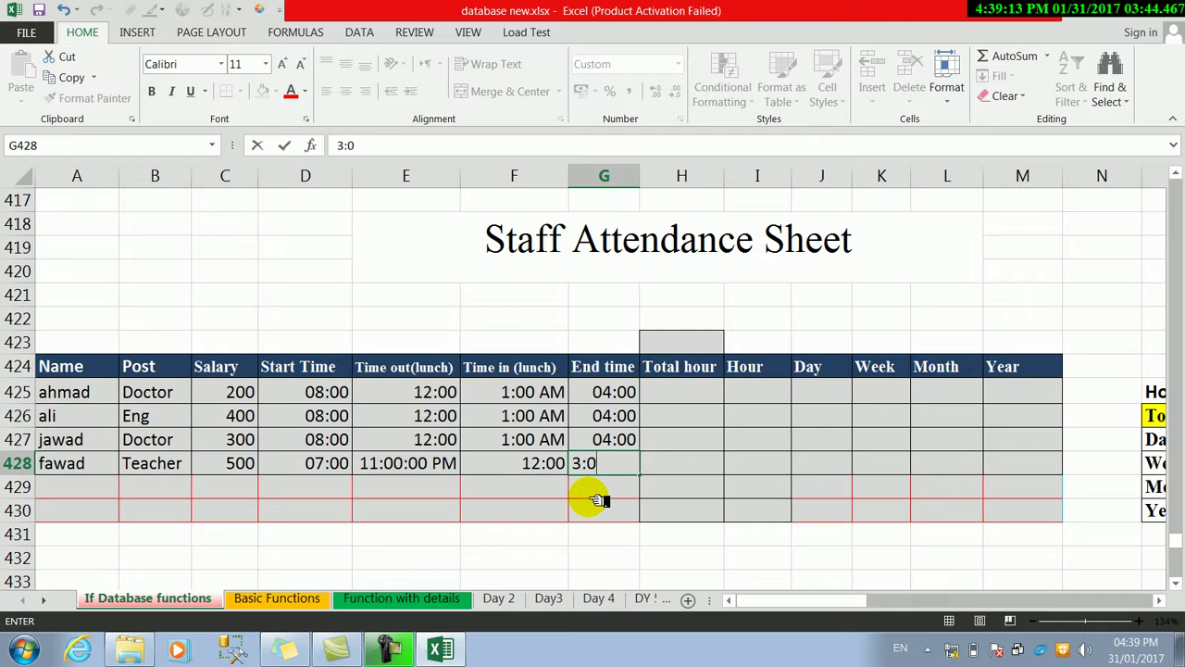
pyautogui.press('Return')
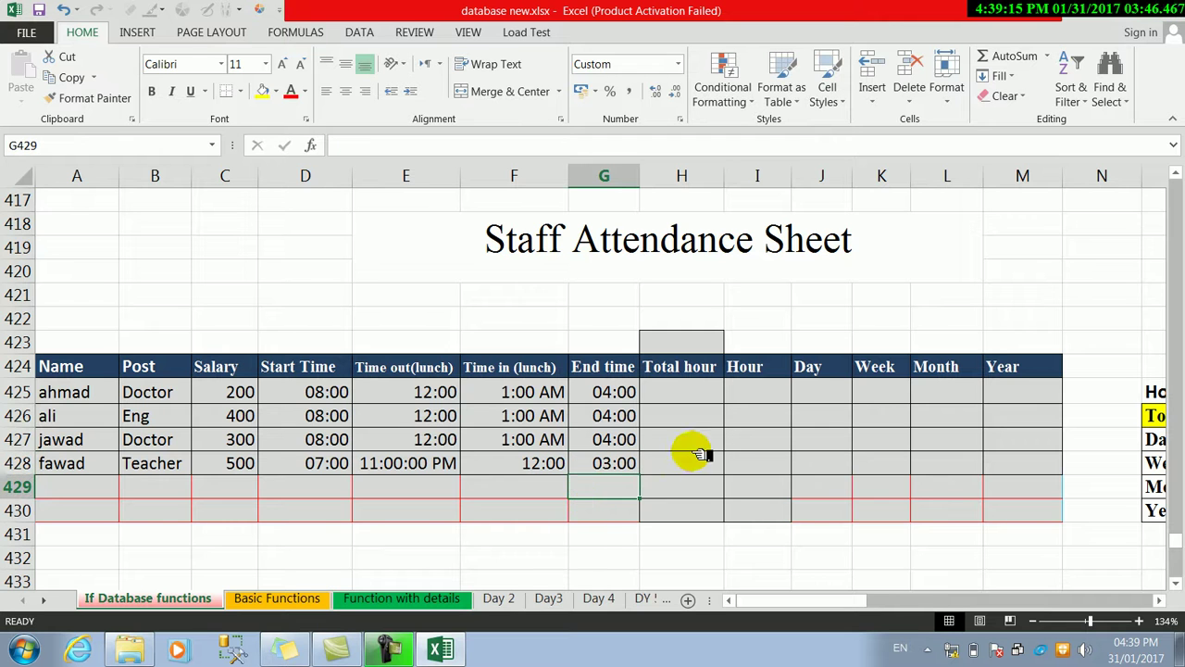
pyautogui.click(696, 454)
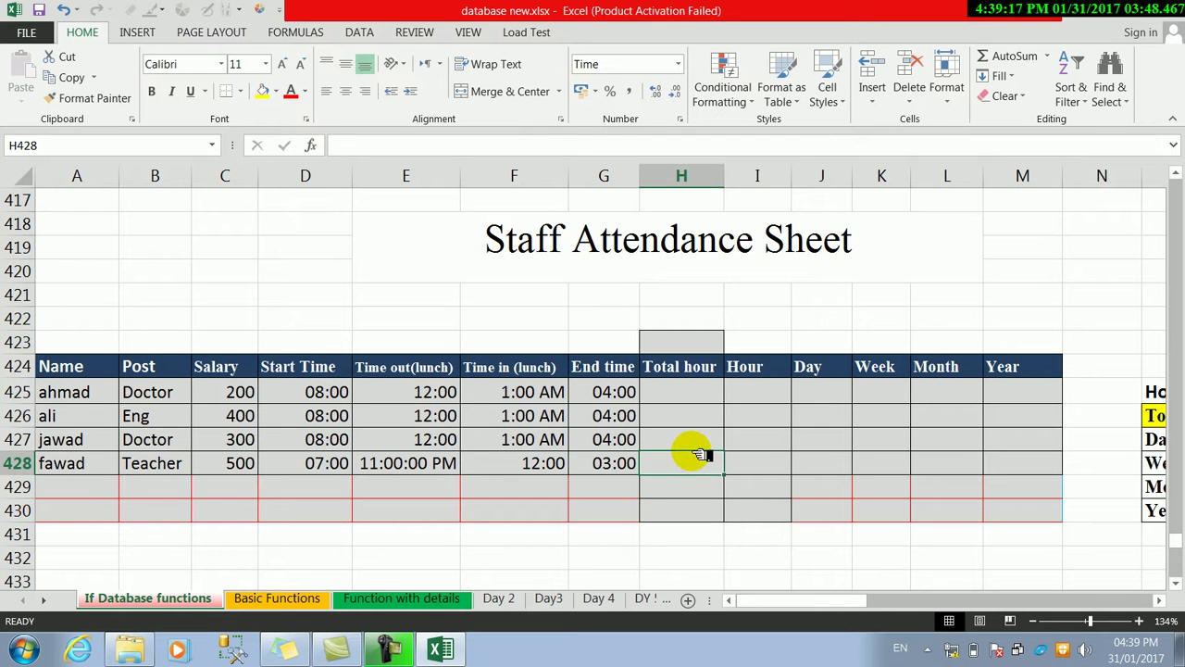
# Step: Move the Total hour label and formula note to J422:K422 and autofit column J
pyautogui.click(674, 398)
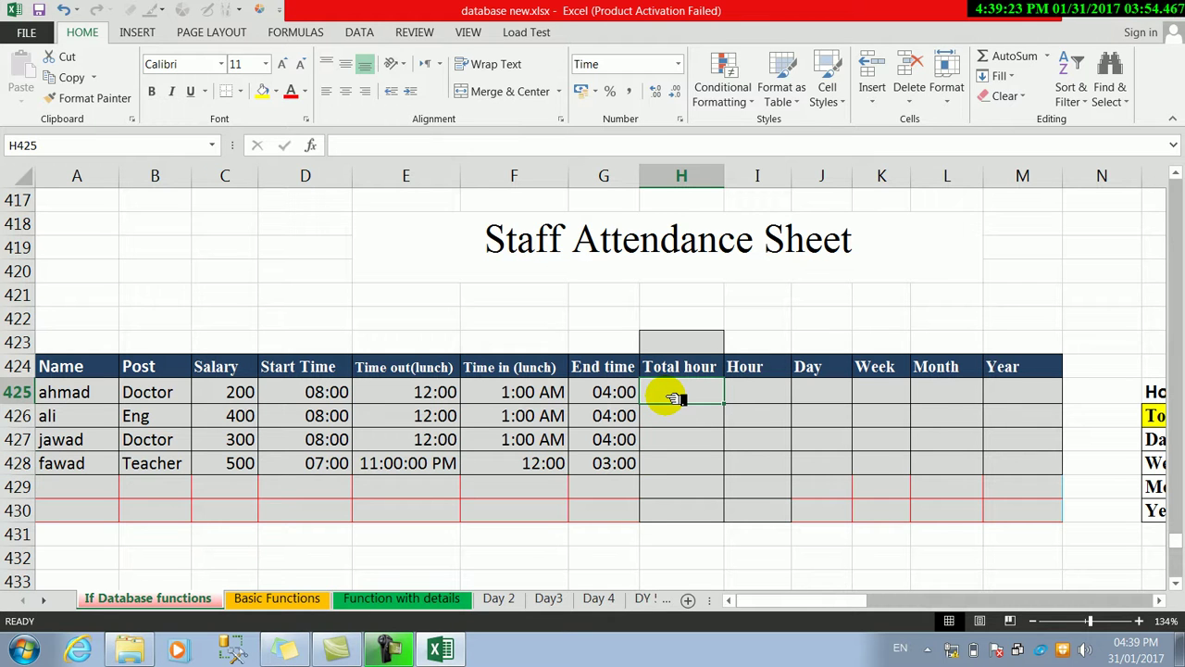
pyautogui.click(102, 399)
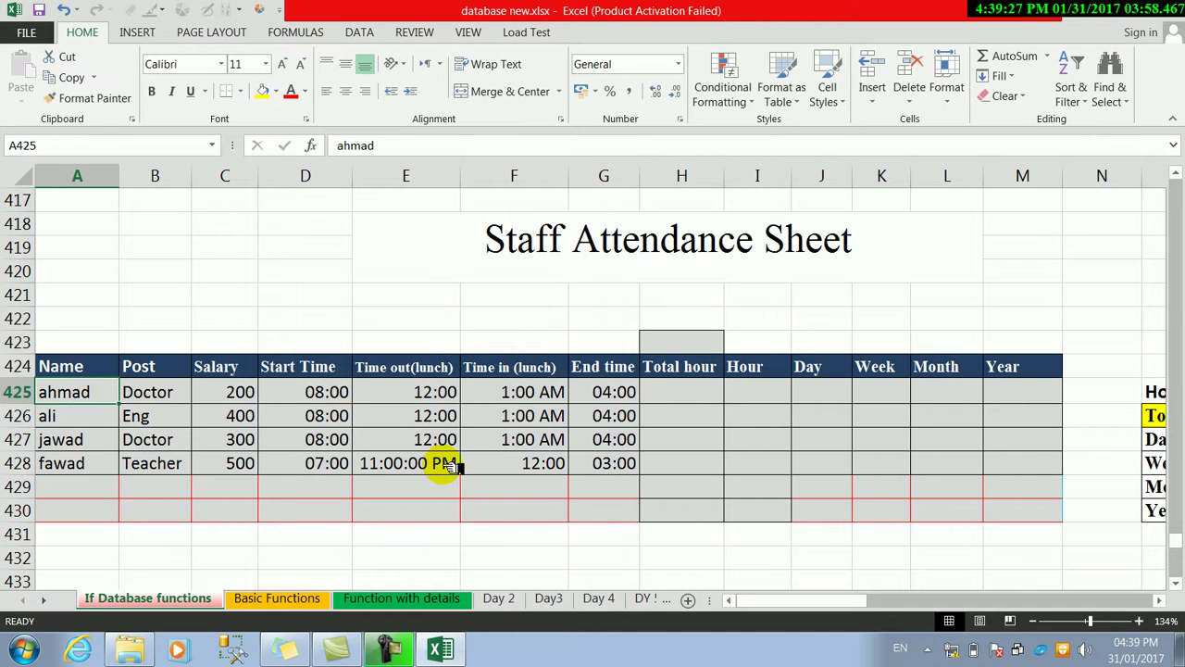
pyautogui.click(701, 397)
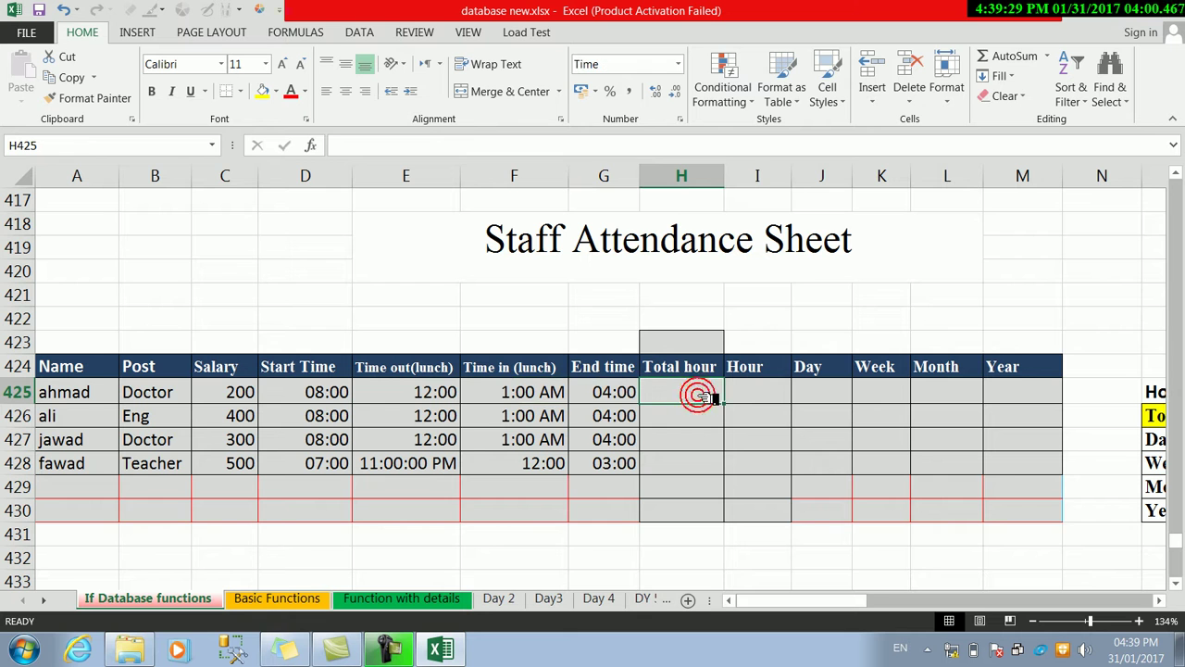
pyautogui.moveTo(854, 600); pyautogui.dragTo(984, 600)
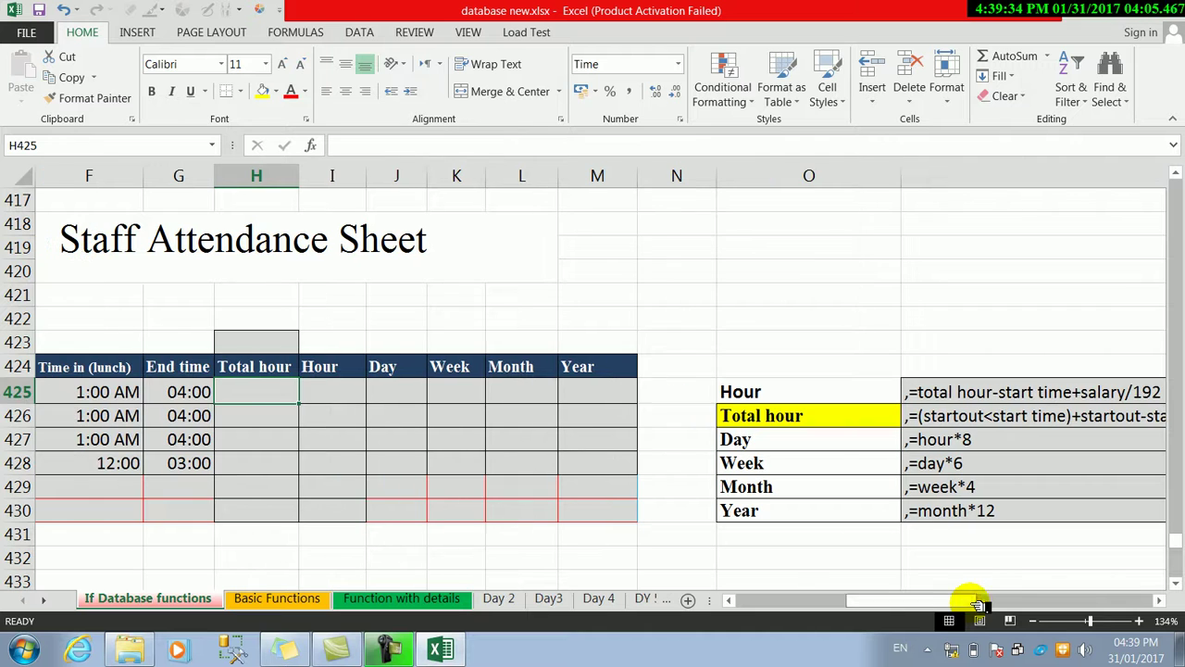
pyautogui.click(965, 415)
pyautogui.moveTo(824, 417)
pyautogui.mouseDown()
pyautogui.moveTo(989, 407)
pyautogui.moveTo(748, 315)
pyautogui.mouseUp()
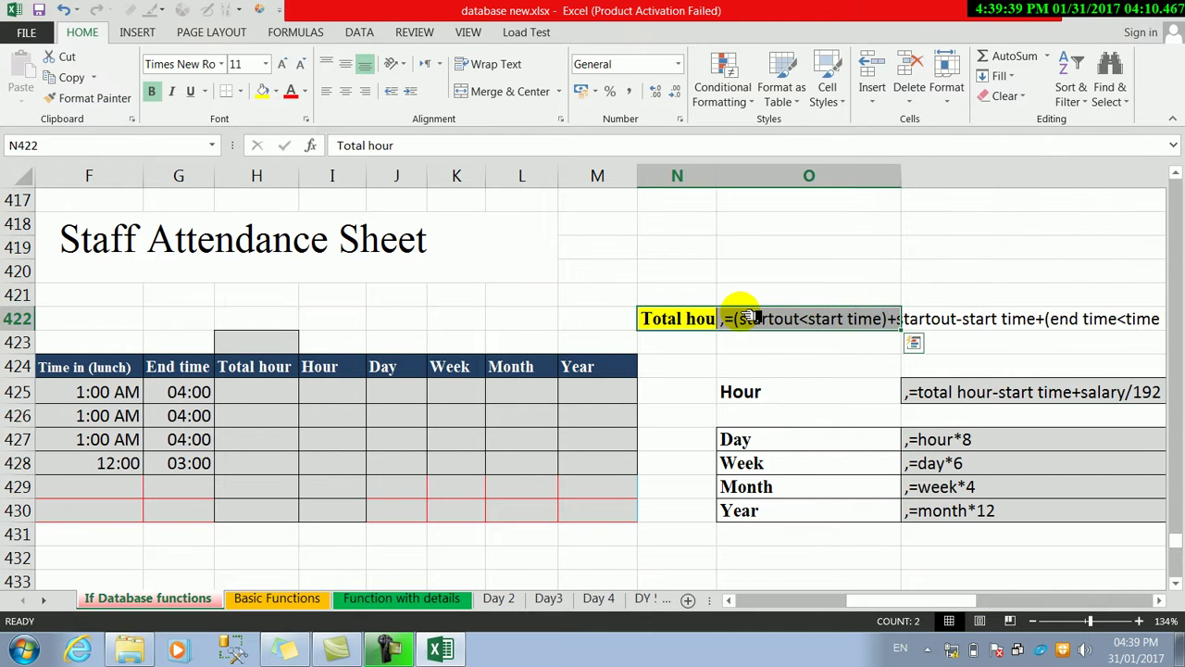
pyautogui.moveTo(861, 602); pyautogui.dragTo(889, 601)
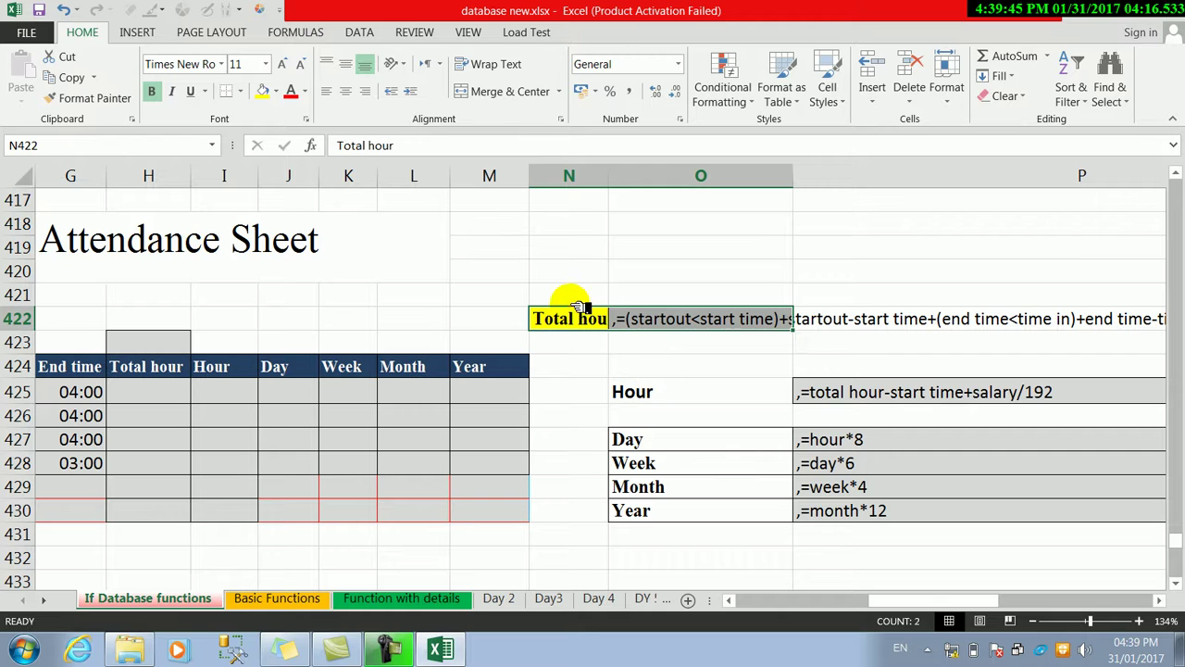
pyautogui.moveTo(574, 310); pyautogui.dragTo(307, 310)
pyautogui.moveTo(903, 601); pyautogui.dragTo(889, 600)
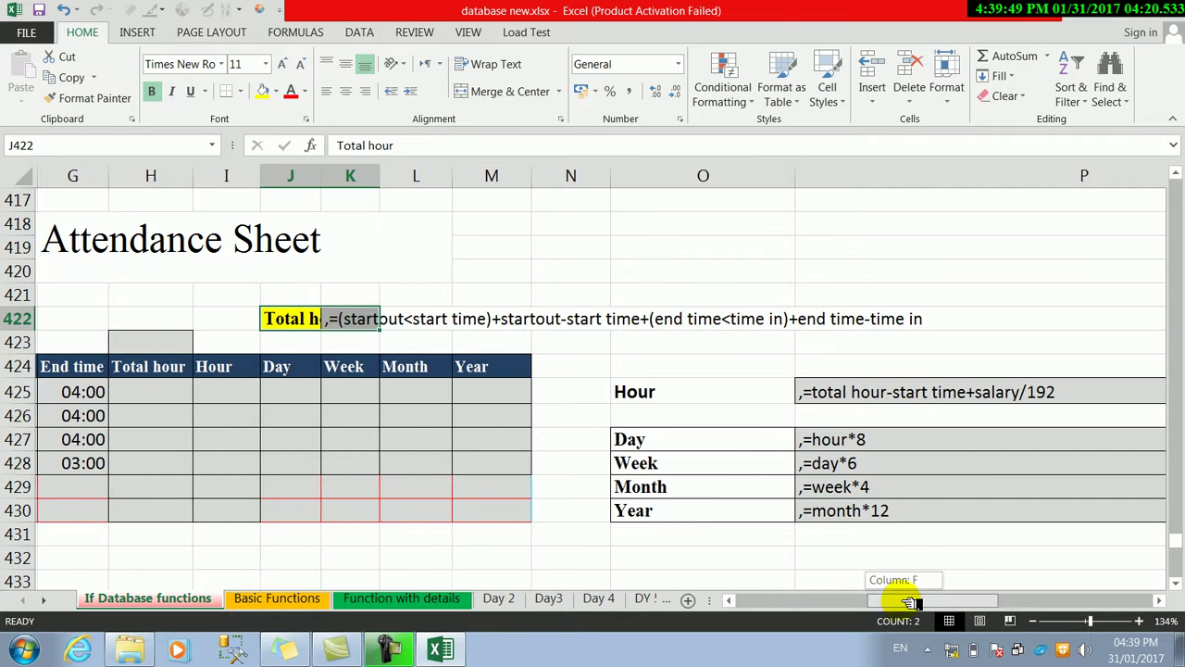
pyautogui.click(537, 443)
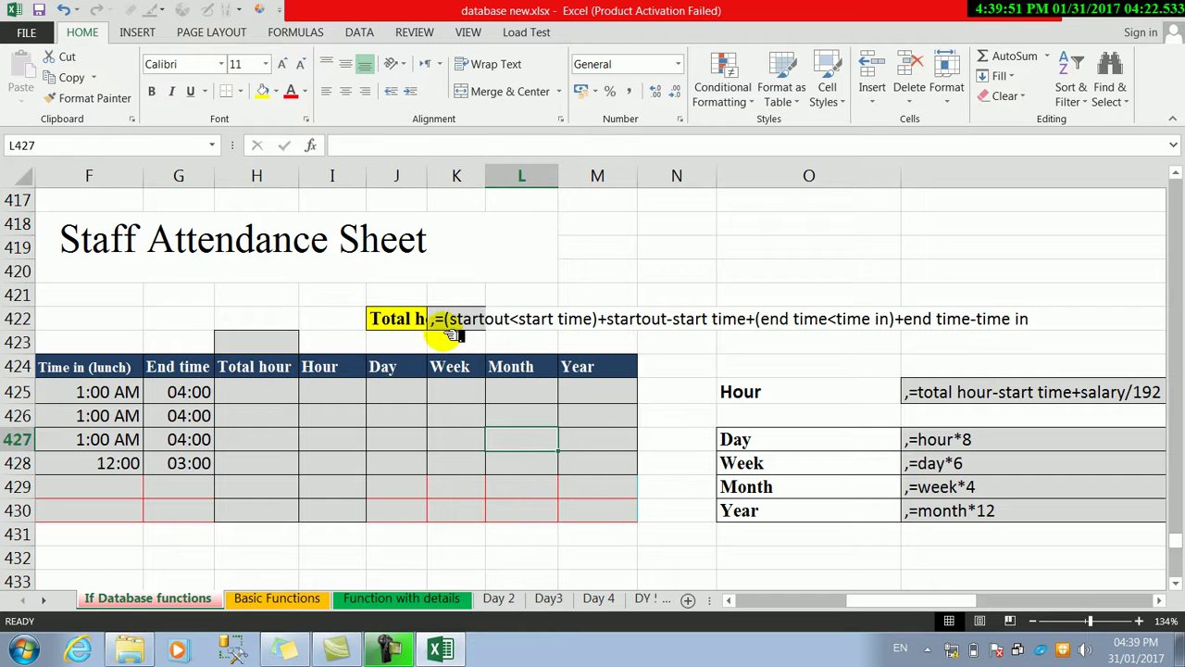
pyautogui.doubleClick(427, 176)
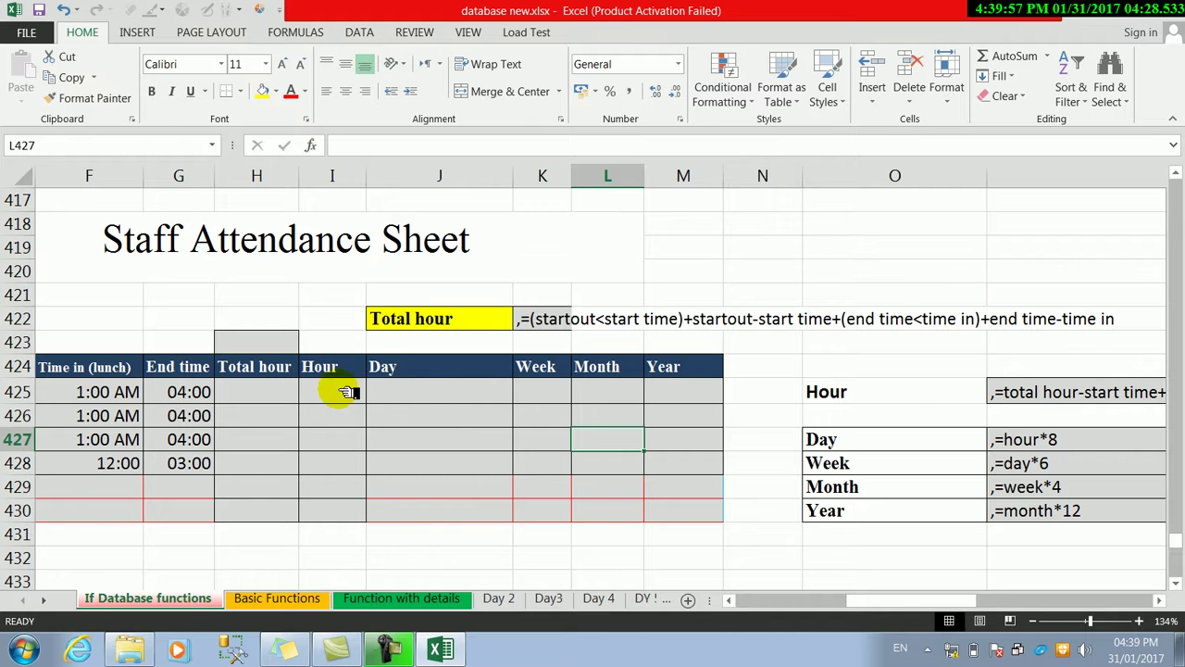
pyautogui.click(283, 392)
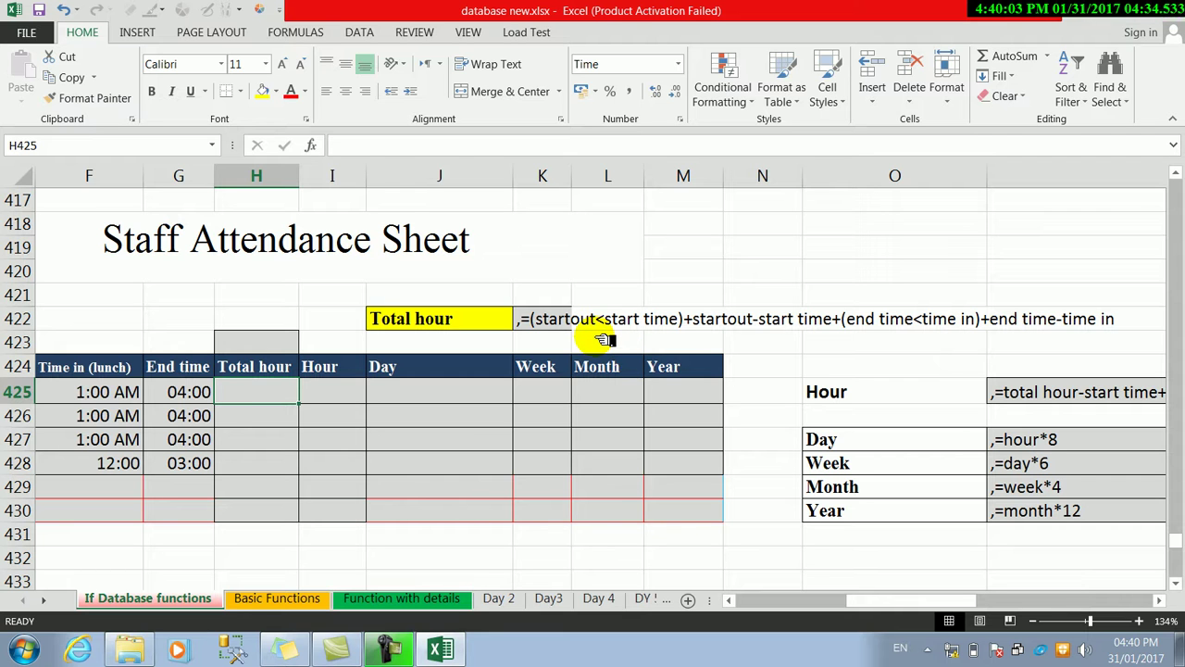
pyautogui.moveTo(940, 600); pyautogui.dragTo(848, 600)
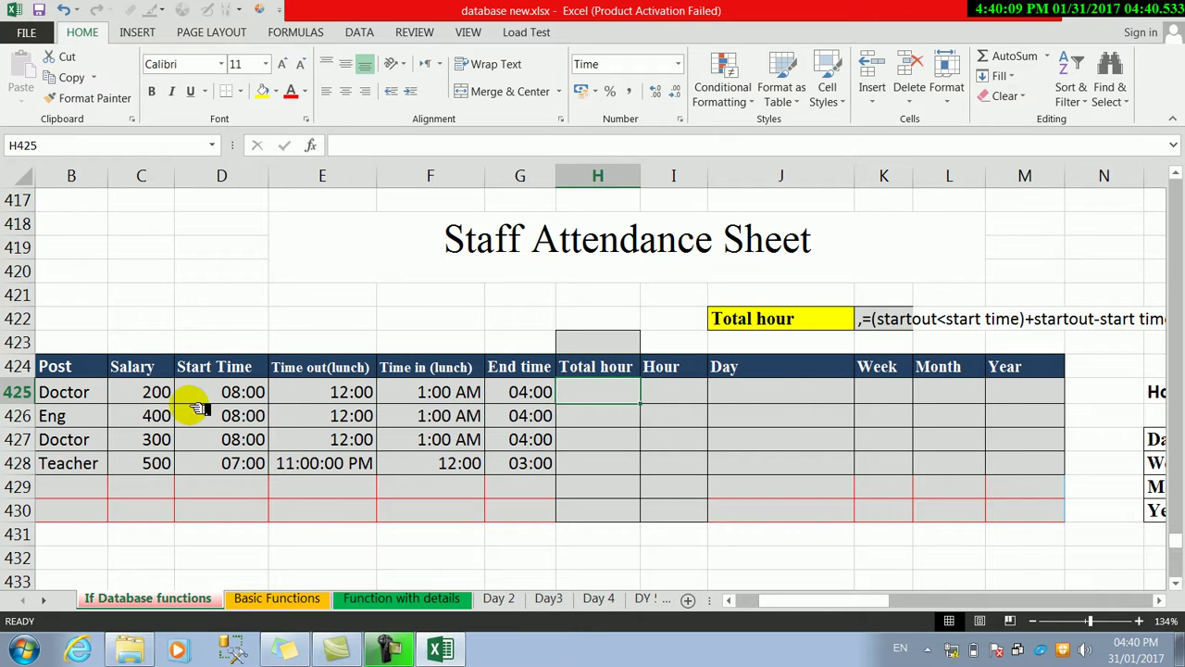
pyautogui.click(225, 398)
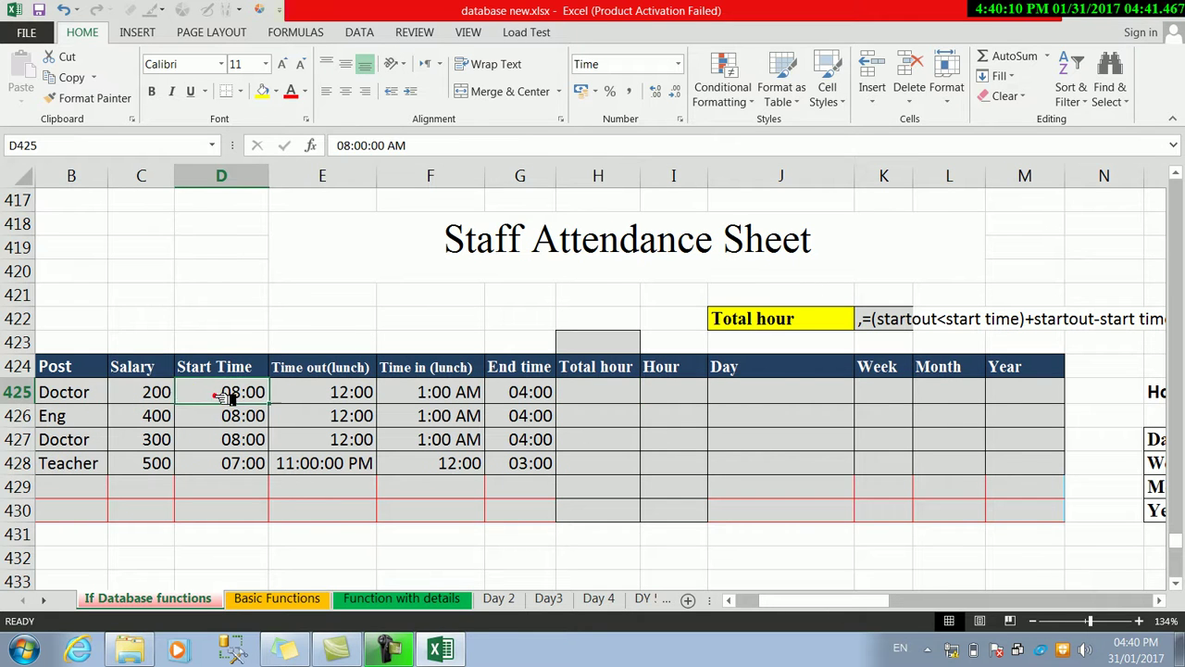
pyautogui.click(311, 396)
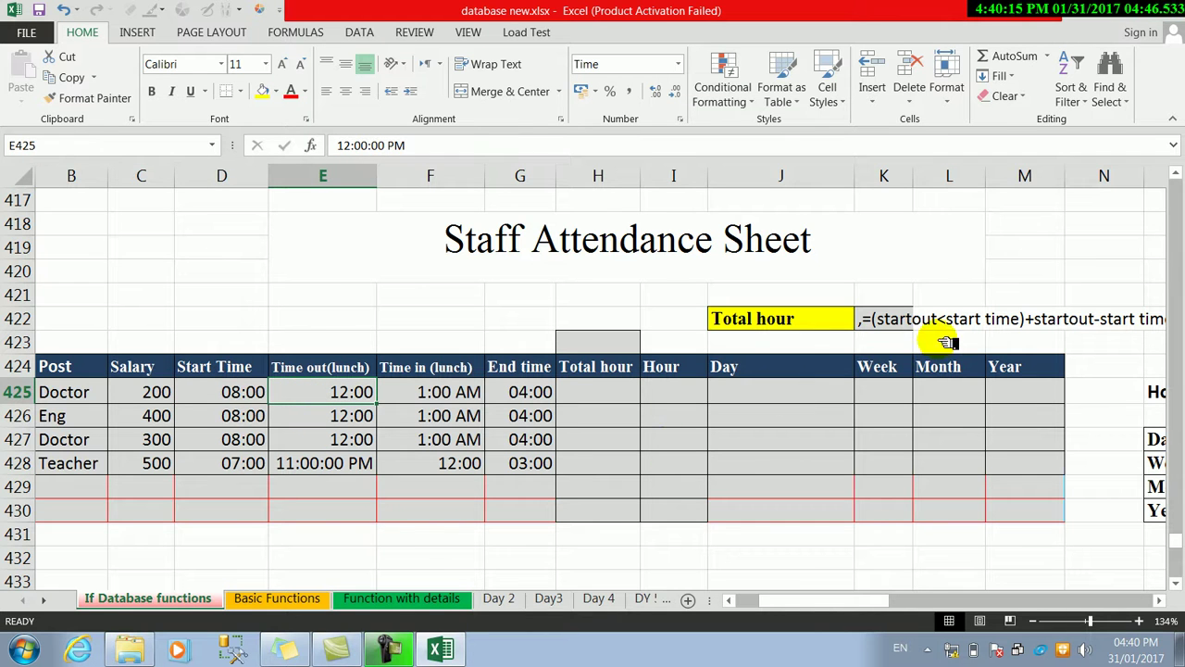
pyautogui.click(201, 403)
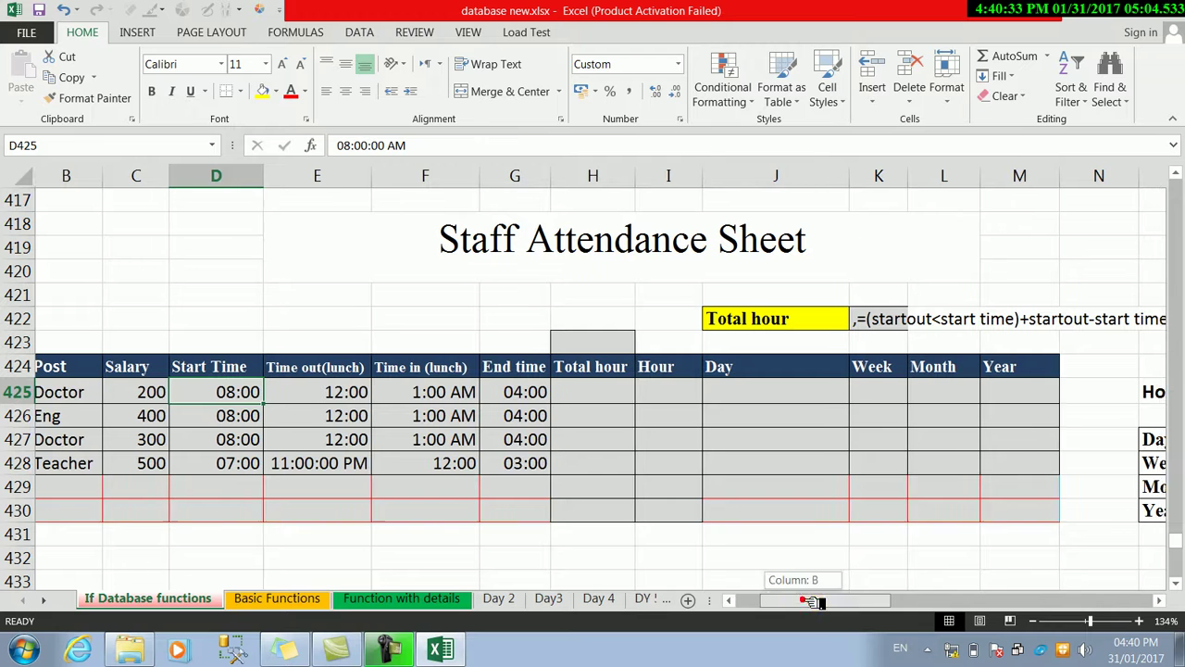
pyautogui.click(611, 382)
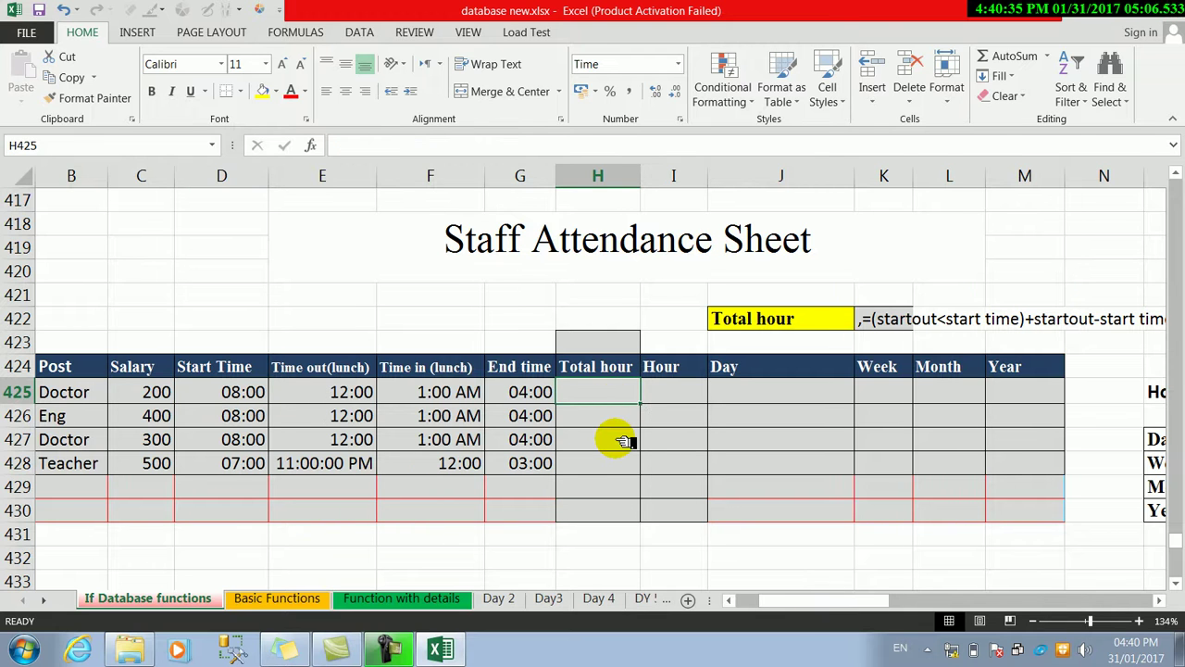
# Step: Start H425's formula with the first period: =(E425<D425)+E425-D425
pyautogui.write('=')
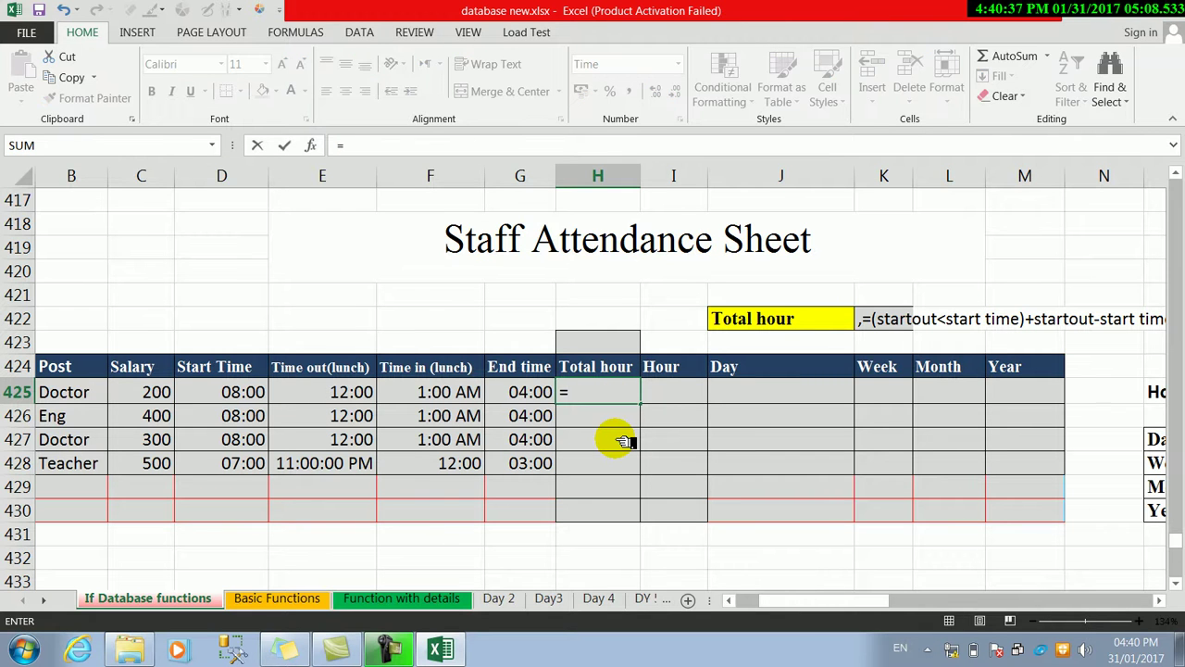
pyautogui.click(311, 402)
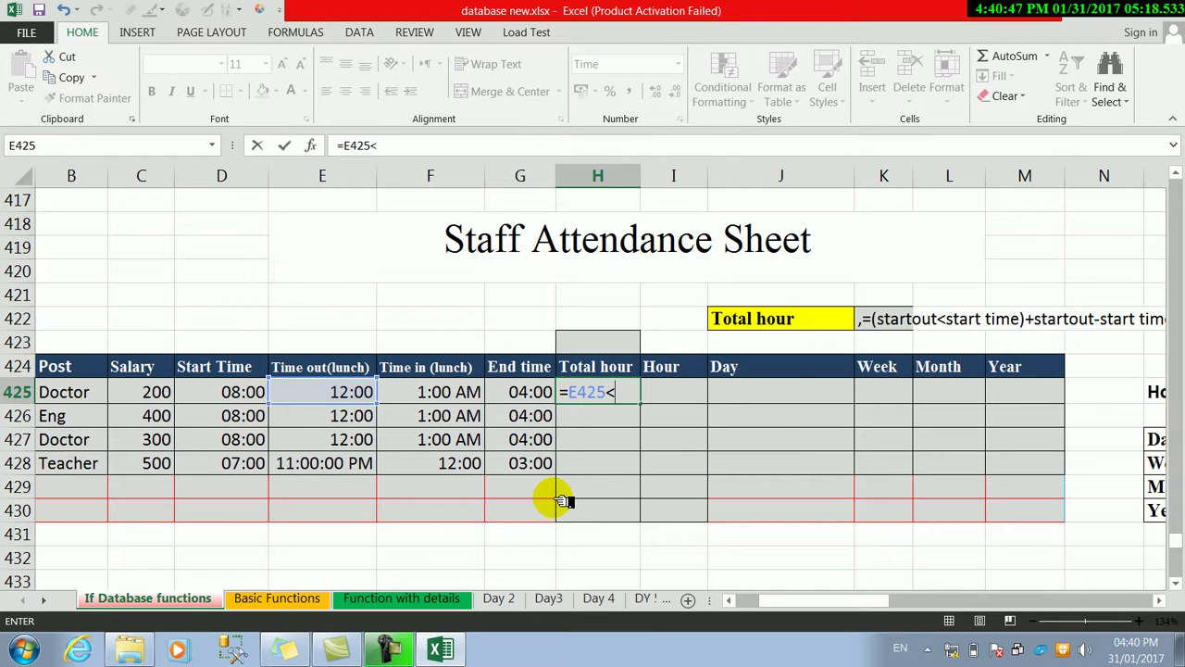
pyautogui.click(233, 396)
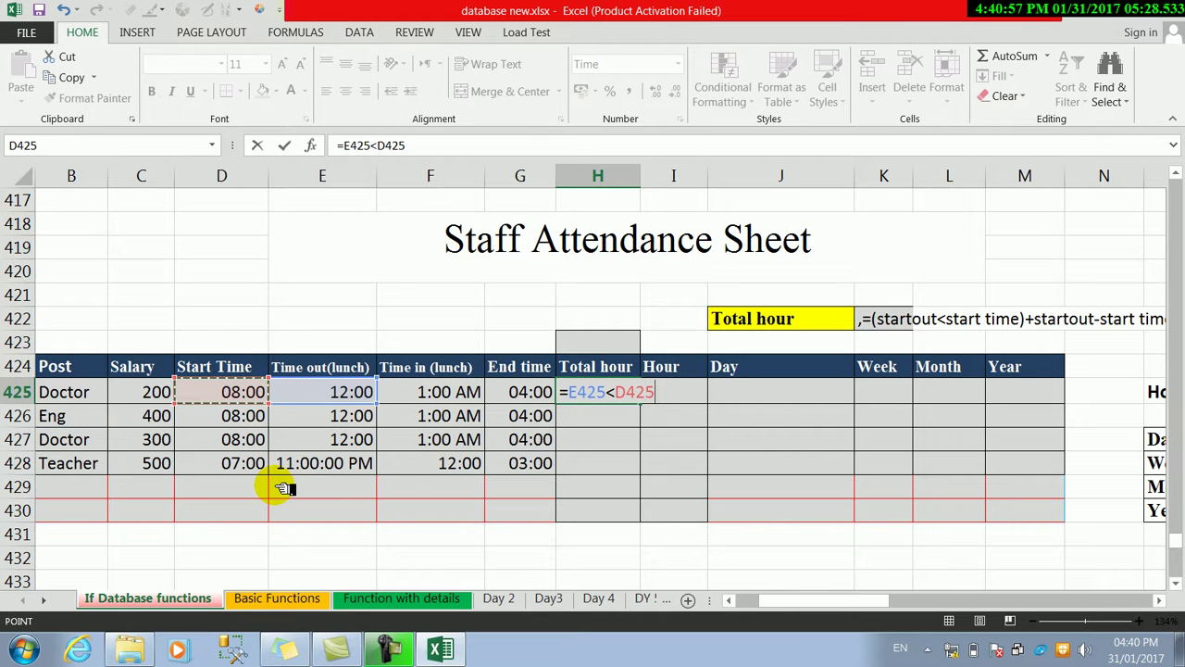
pyautogui.write(')')
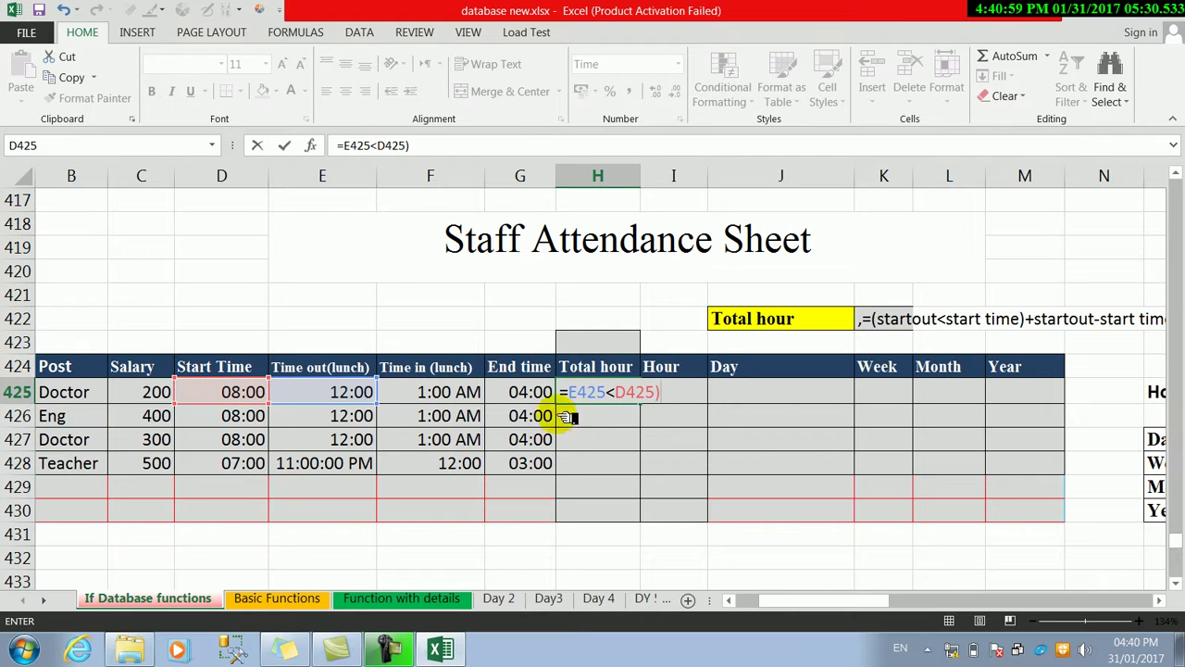
pyautogui.click(576, 393)
pyautogui.write('(')
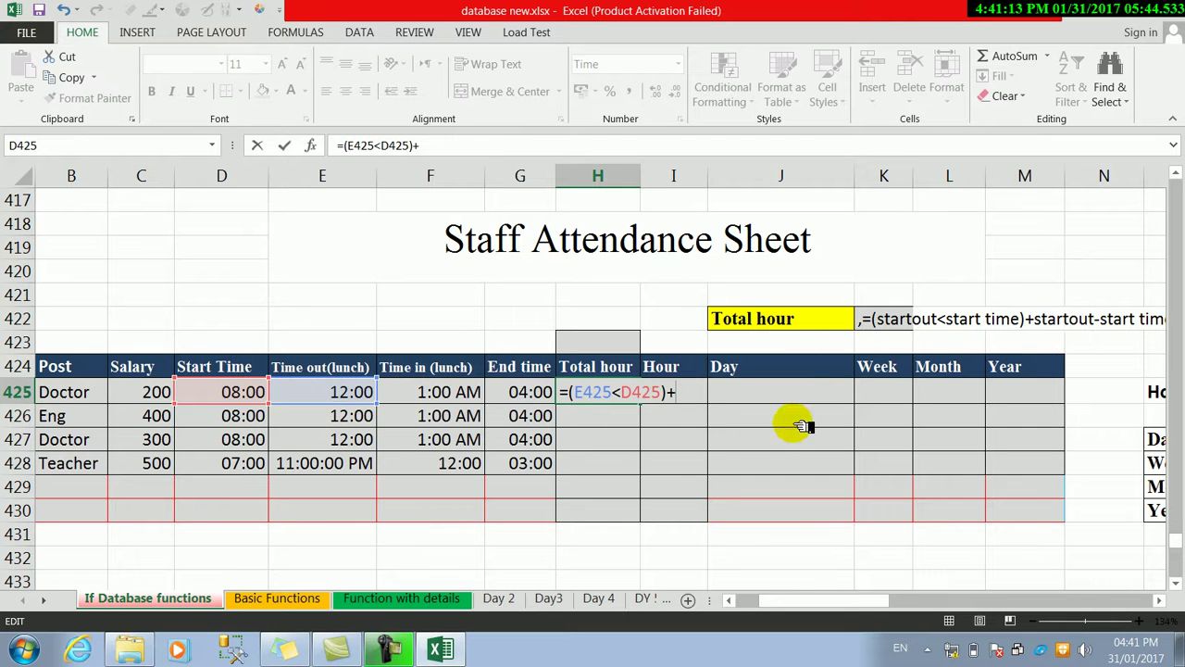
pyautogui.click(326, 400)
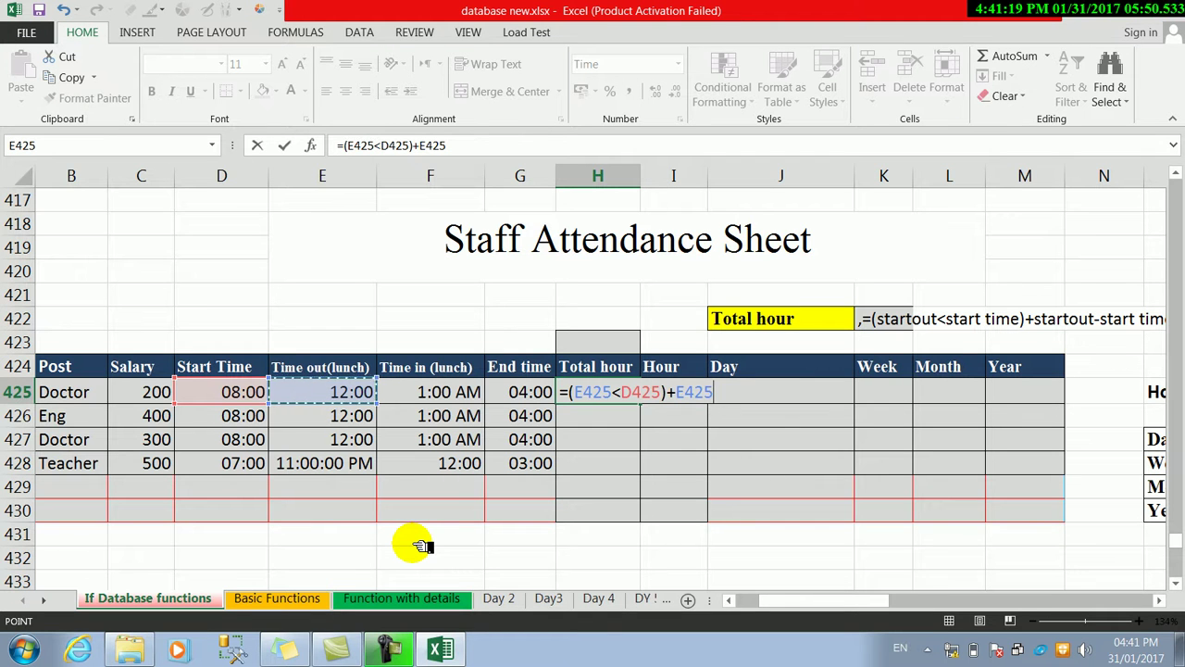
pyautogui.write('-')
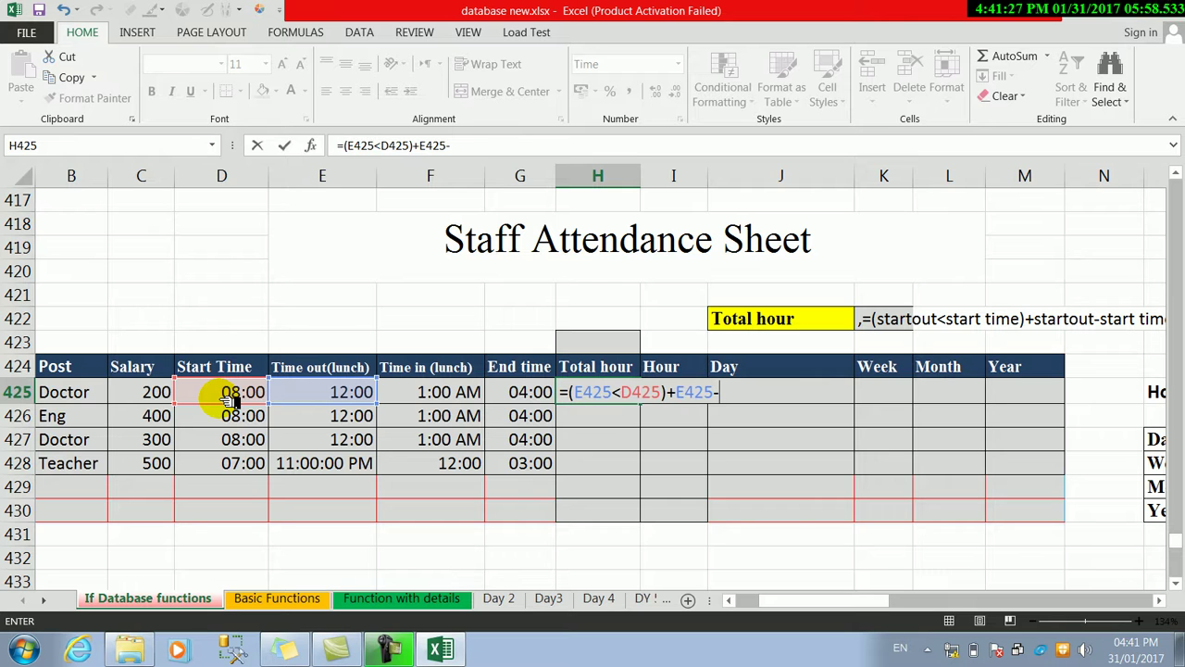
pyautogui.click(229, 396)
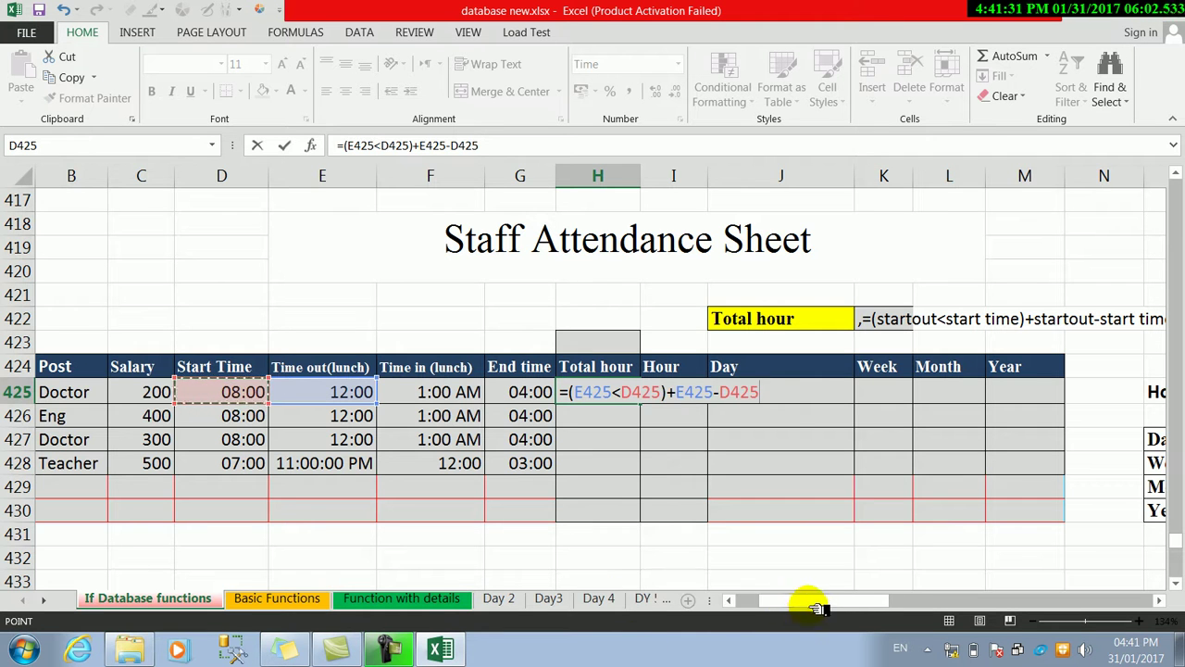
pyautogui.moveTo(818, 602); pyautogui.dragTo(862, 604)
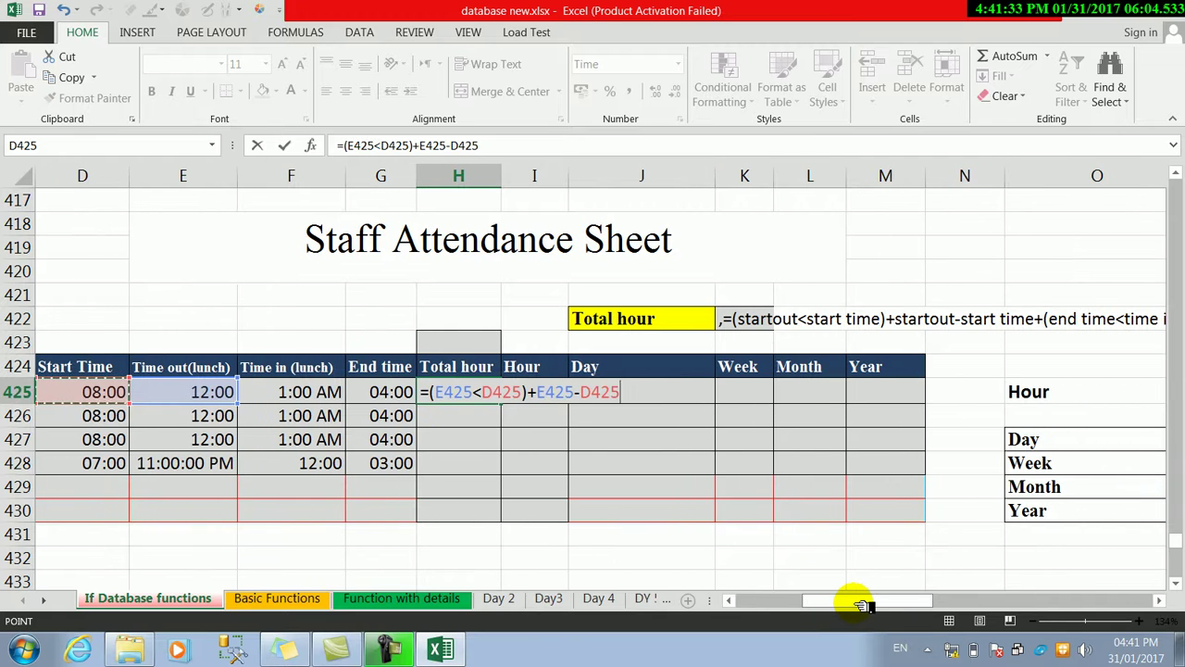
# Step: Finish the formula with +(G425<F425)+G425-F425 and enter it, giving 7:00 AM
pyautogui.write('+(')
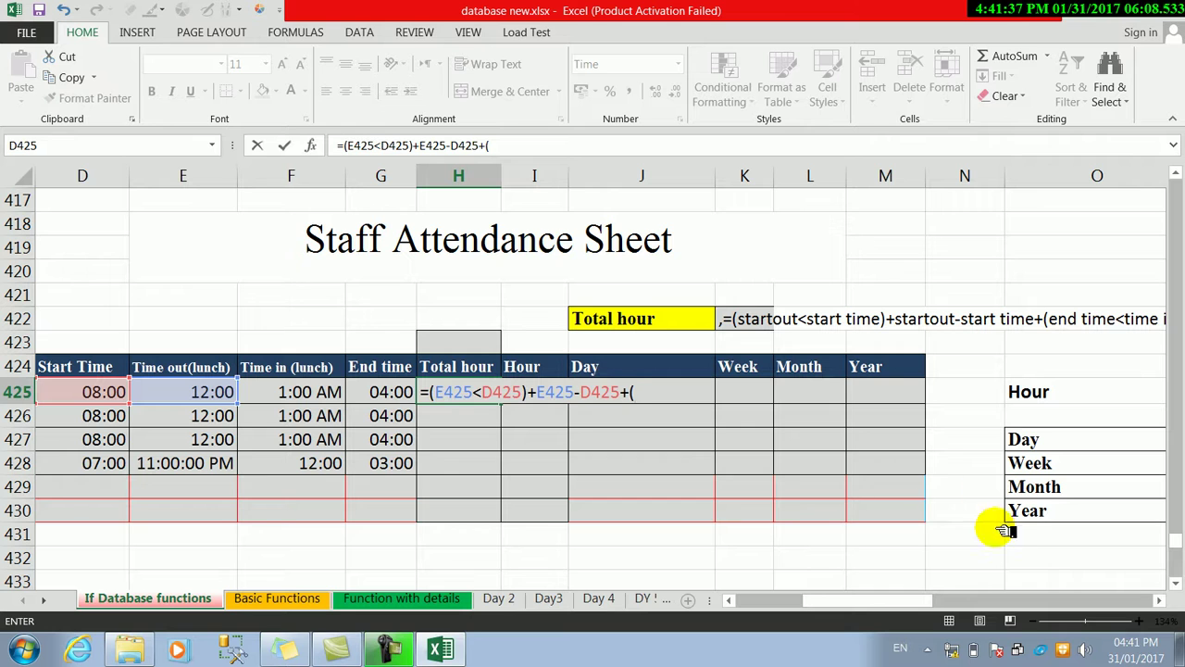
pyautogui.click(394, 393)
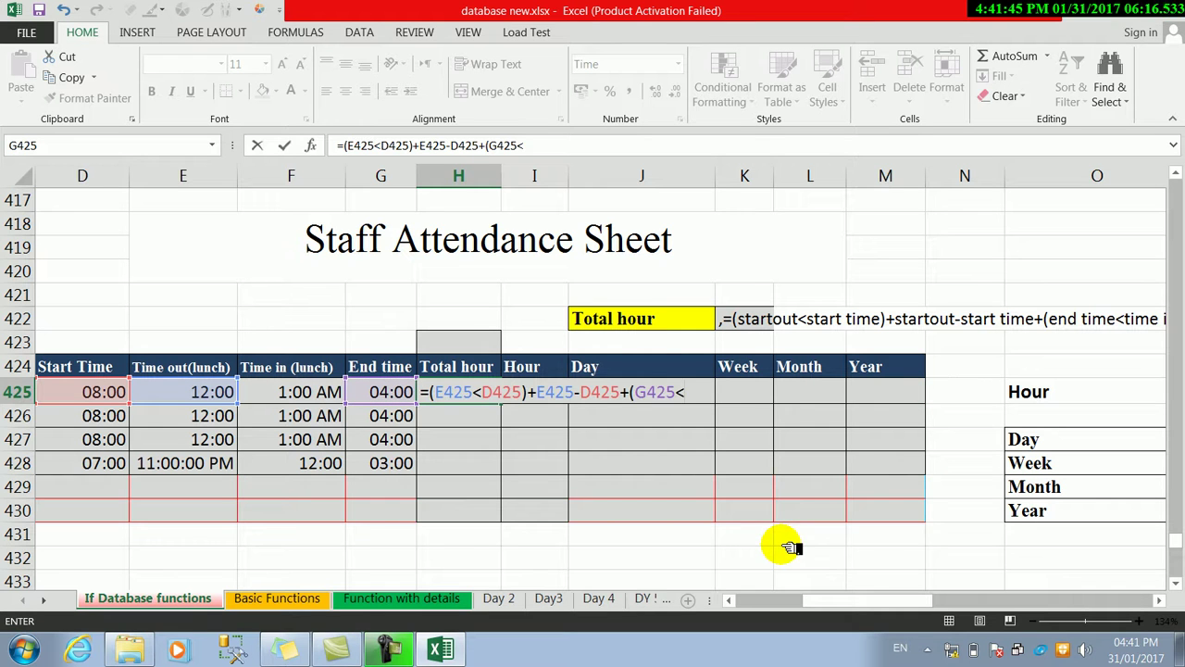
pyautogui.click(301, 395)
pyautogui.moveTo(813, 603); pyautogui.dragTo(847, 603)
pyautogui.write(')+')
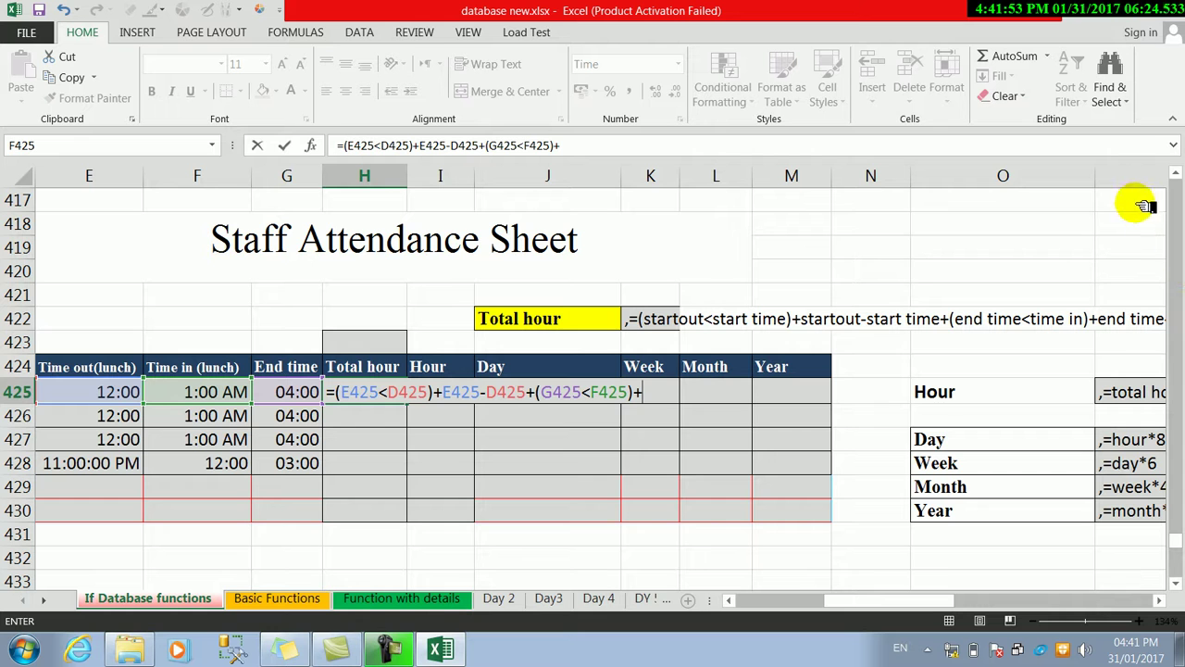
pyautogui.click(310, 394)
pyautogui.moveTo(860, 604); pyautogui.dragTo(889, 609)
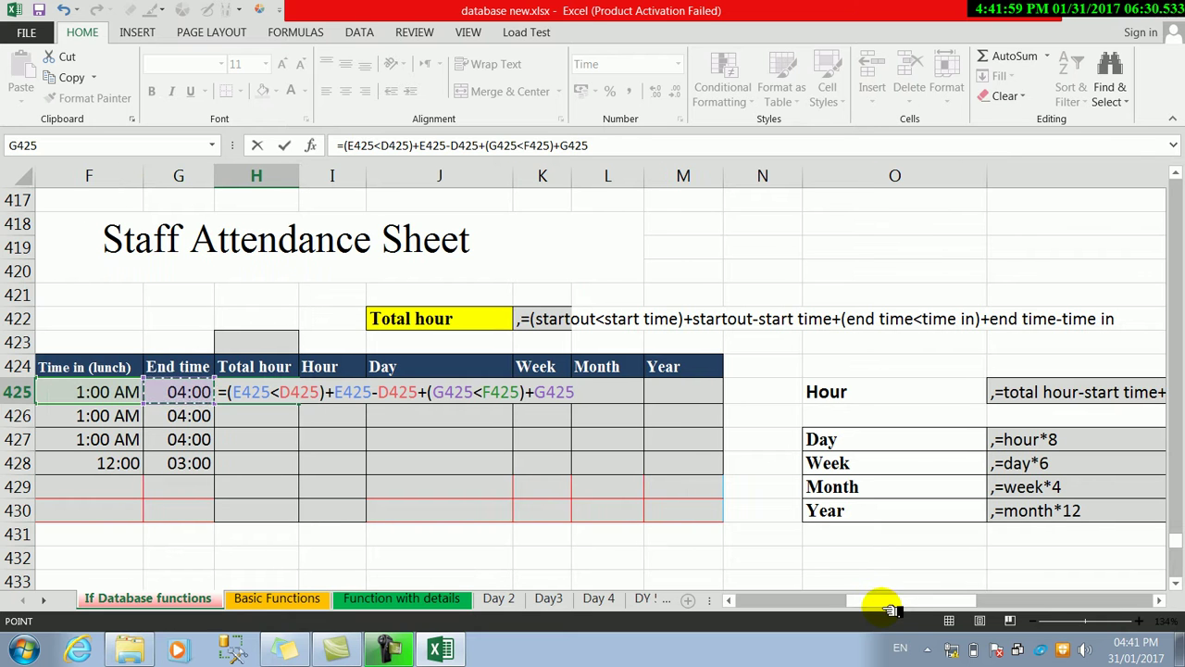
pyautogui.click(106, 393)
pyautogui.press('Return')
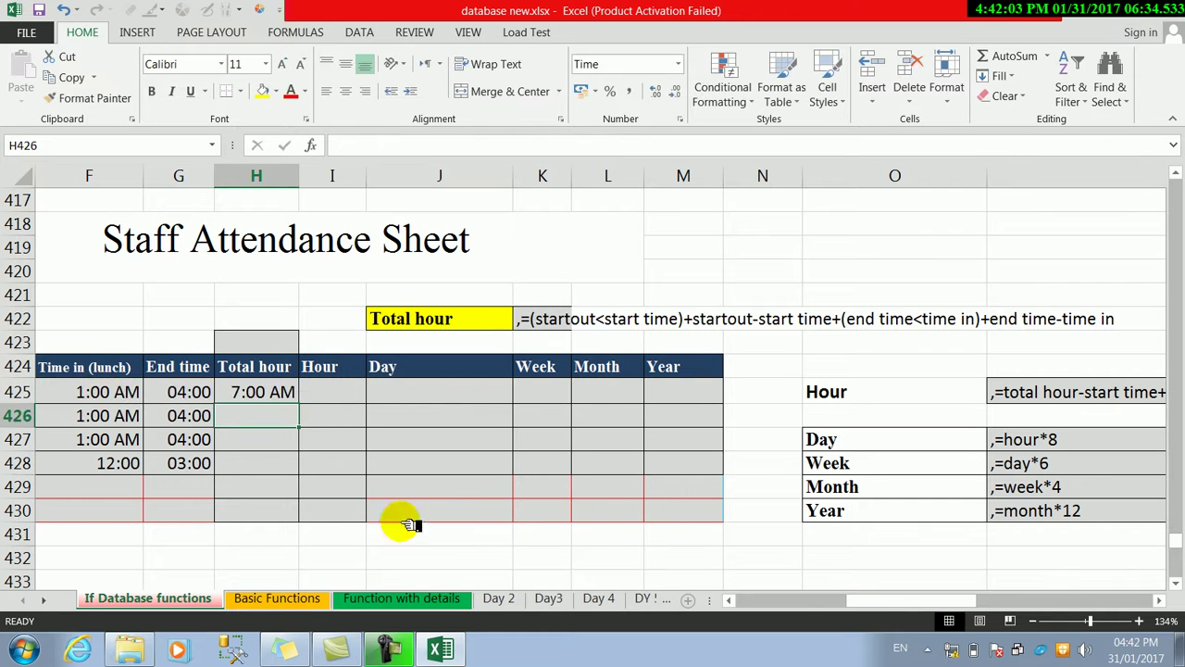
# Step: Verify H425's formula against row 425's times, then fill it down through H428
pyautogui.moveTo(874, 601); pyautogui.dragTo(806, 601)
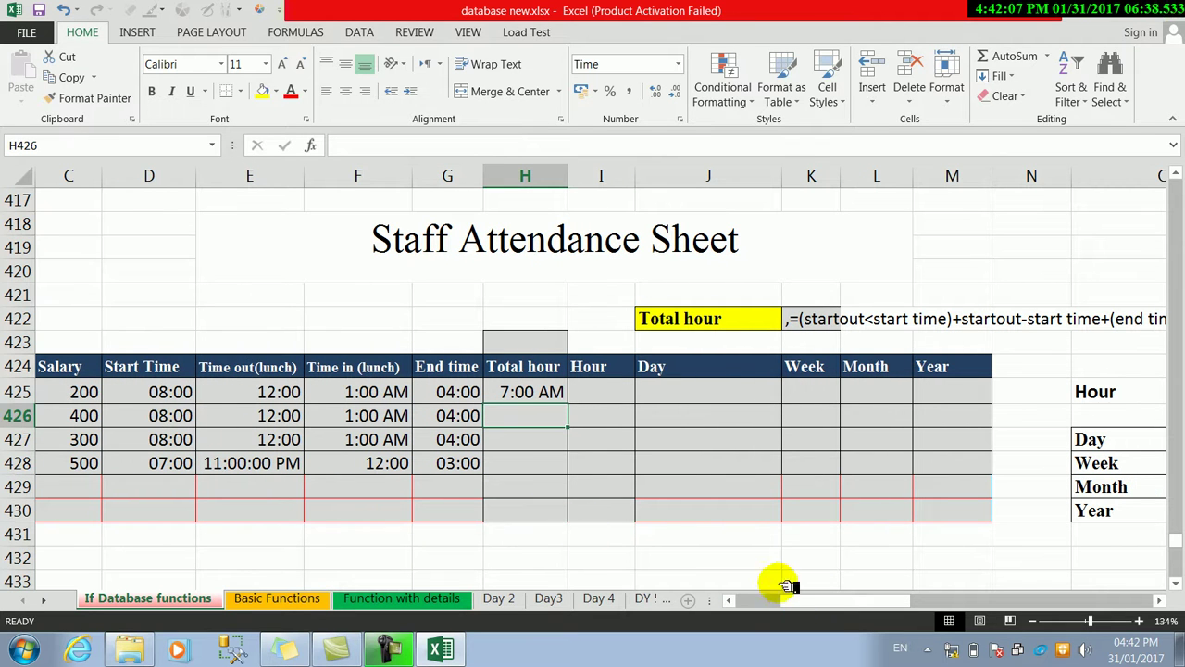
pyautogui.click(153, 396)
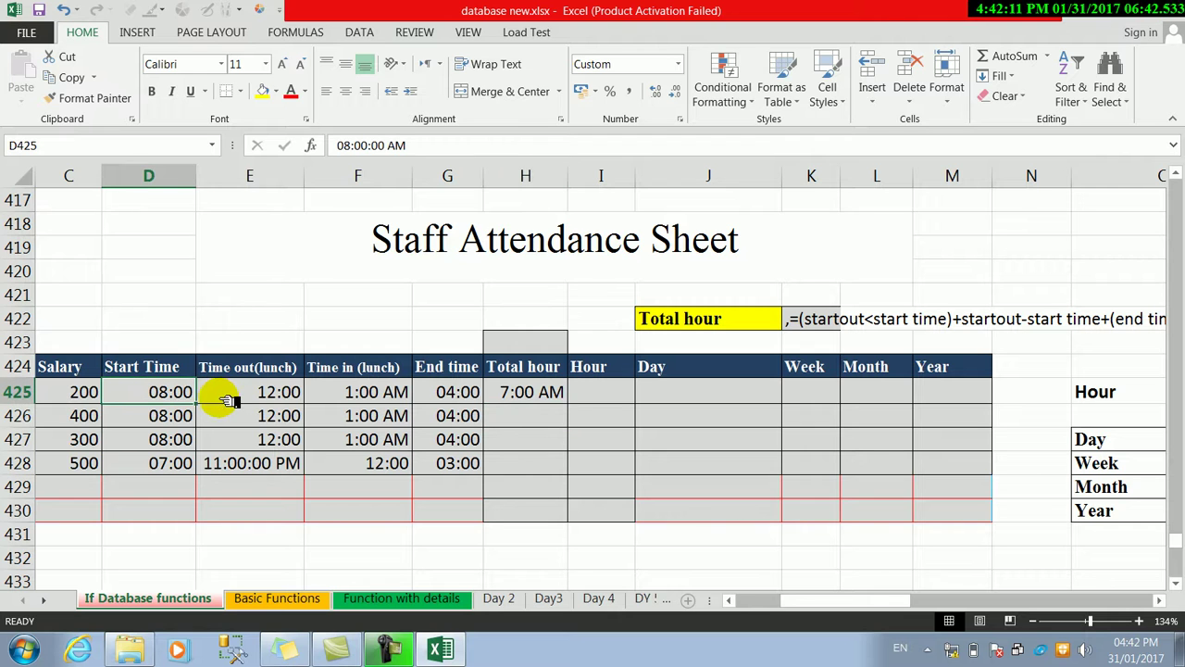
pyautogui.click(235, 398)
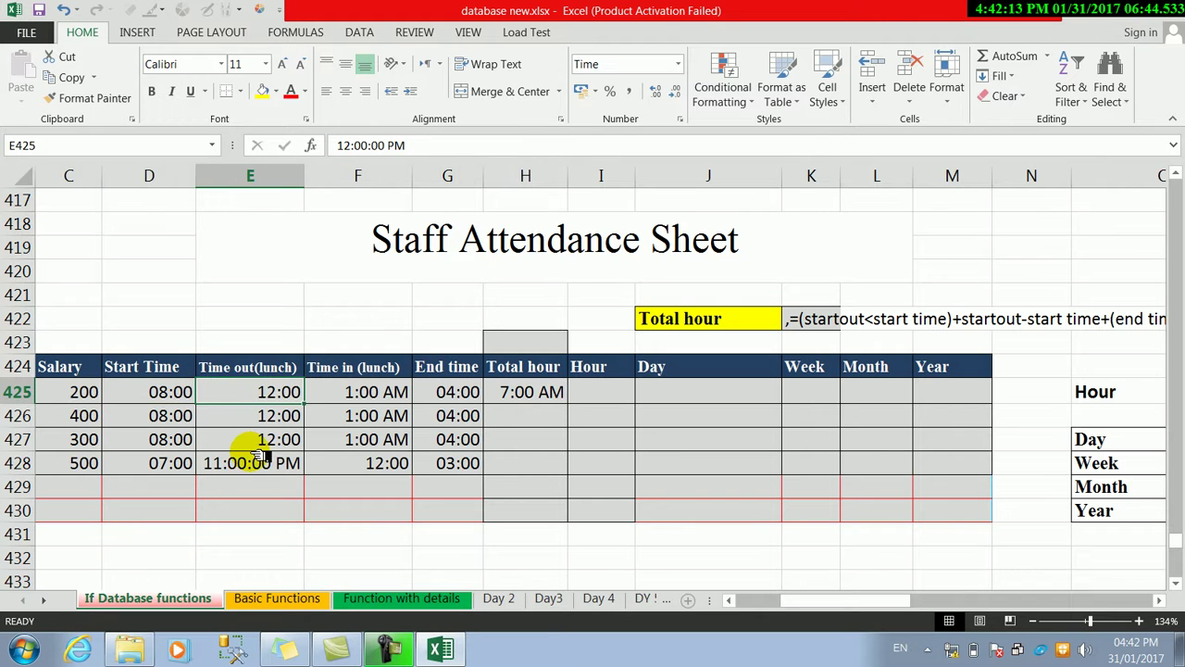
pyautogui.click(354, 397)
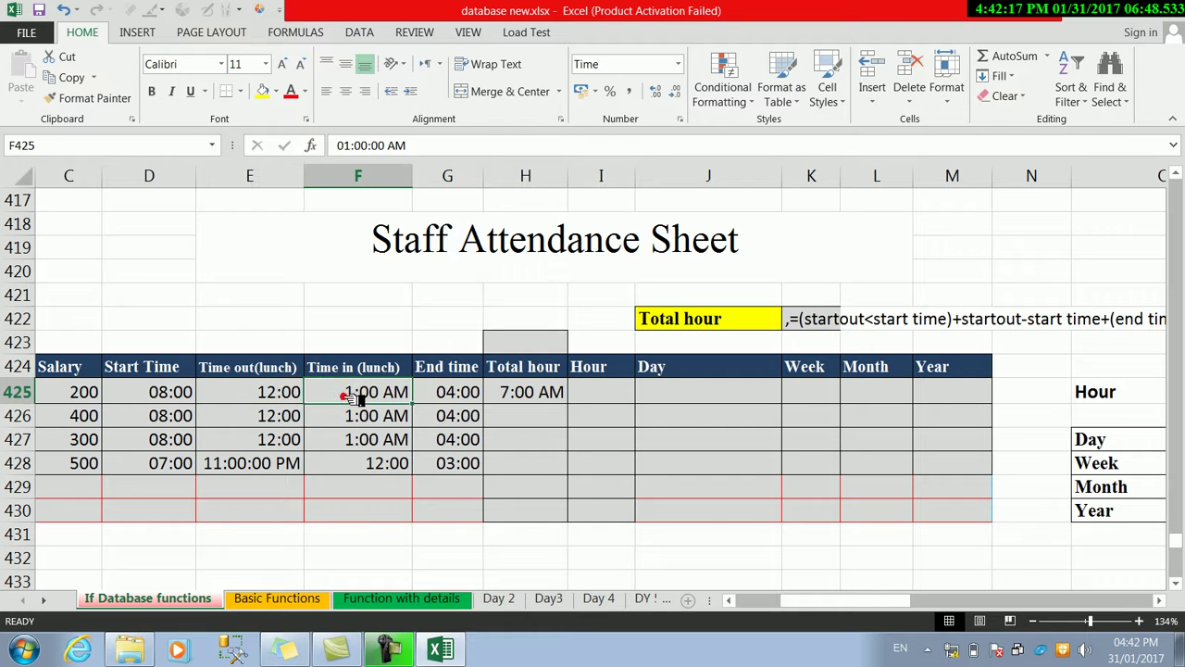
pyautogui.click(426, 394)
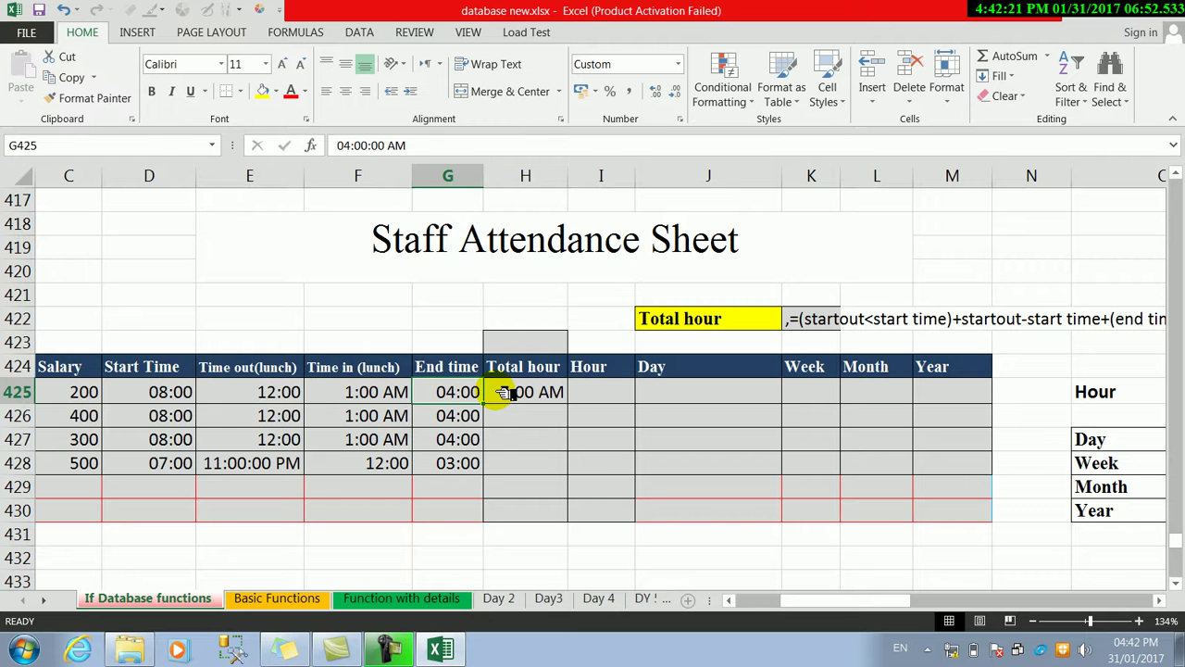
pyautogui.doubleClick(505, 393)
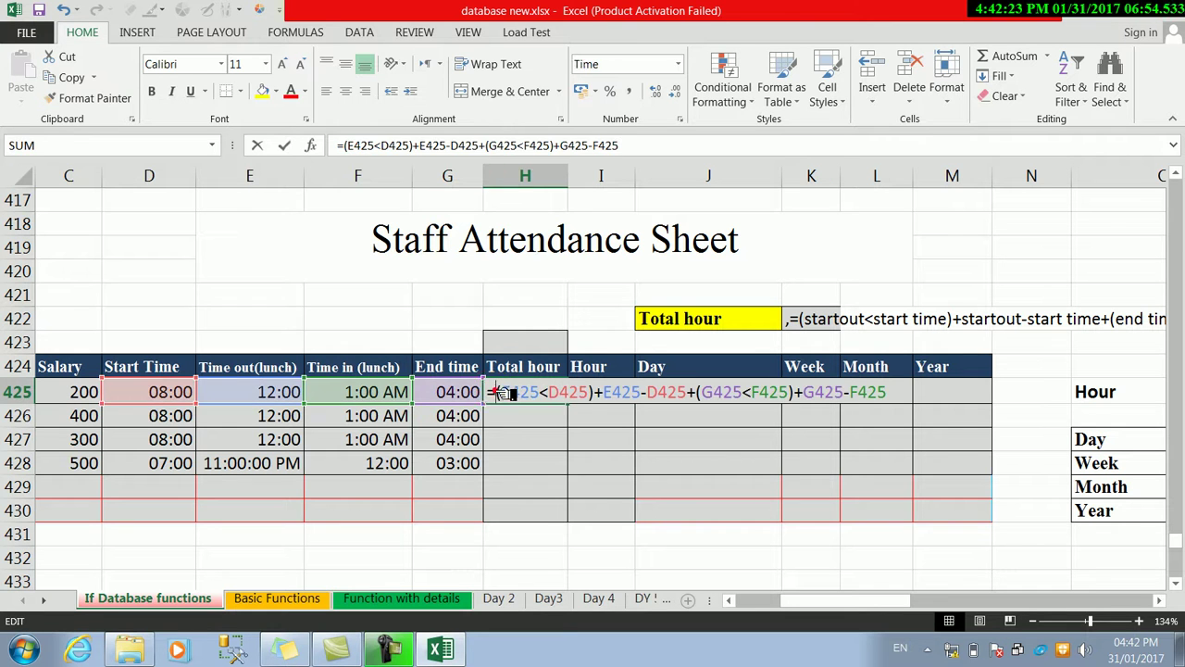
pyautogui.press('Return')
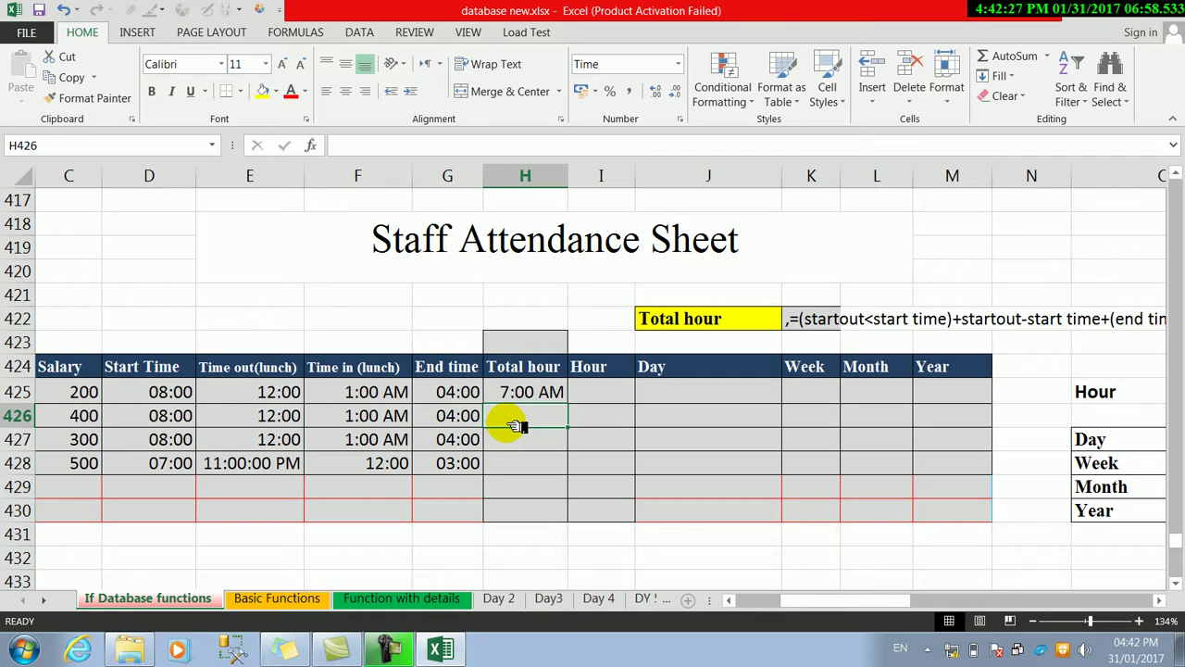
pyautogui.click(550, 390)
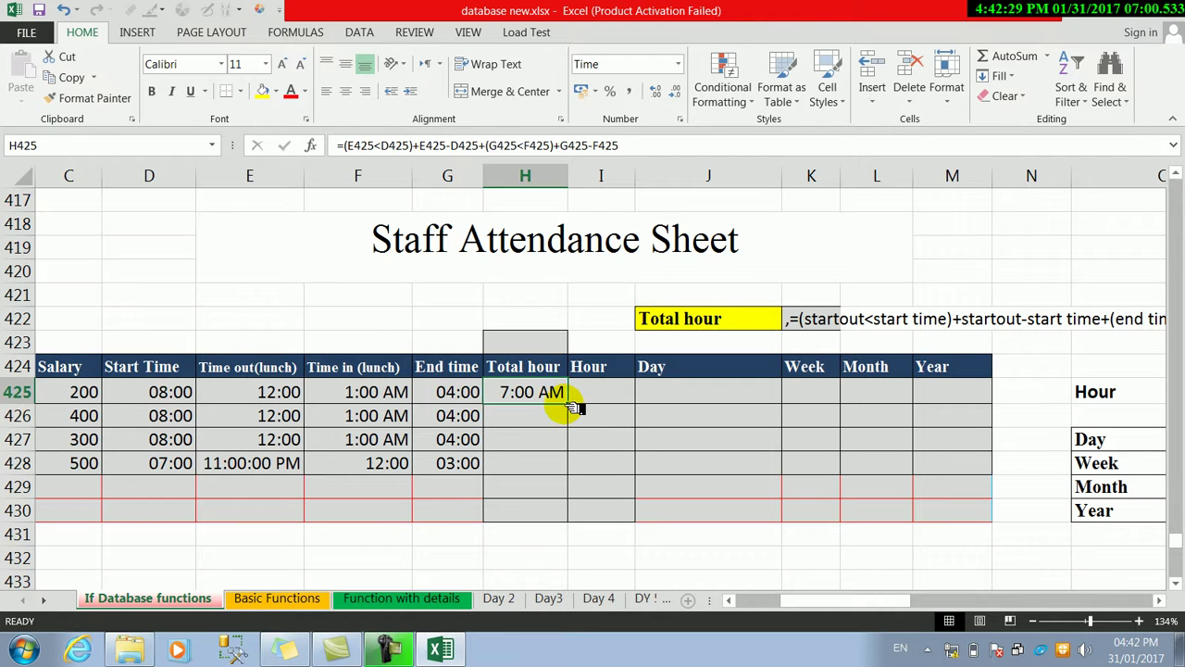
pyautogui.moveTo(574, 406); pyautogui.dragTo(563, 474)
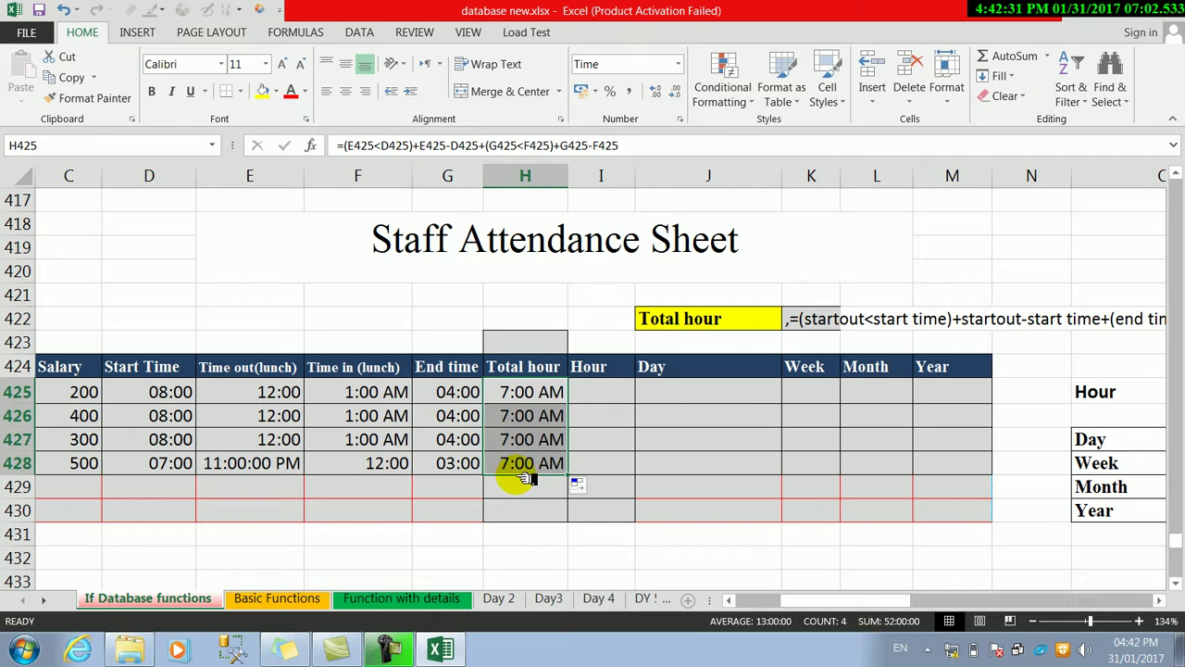
pyautogui.click(515, 468)
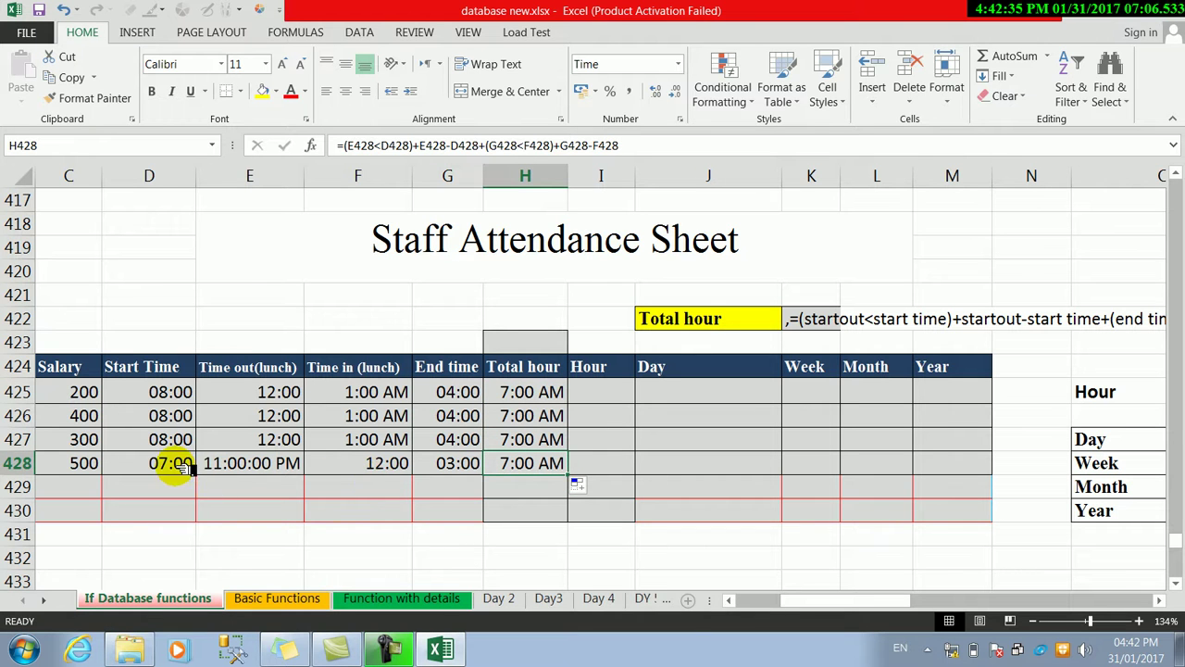
# Step: Change row 425's start time in D425 to 9:00 and check the recalculated total
pyautogui.click(180, 393)
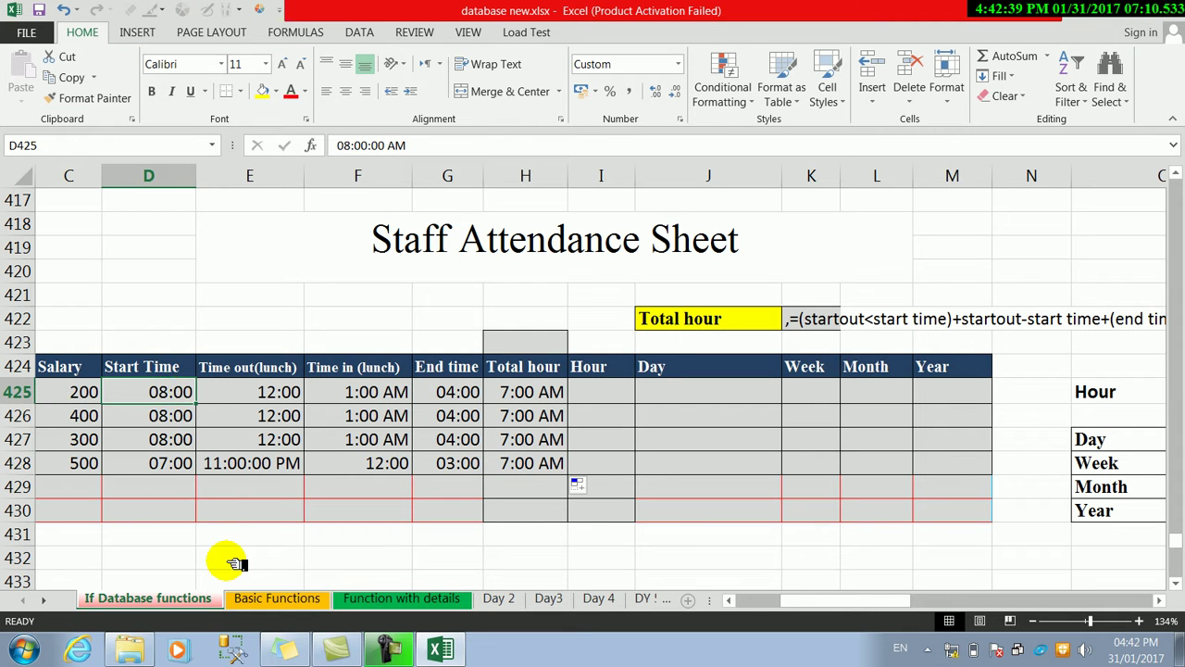
pyautogui.write('9:00')
pyautogui.press('Return')
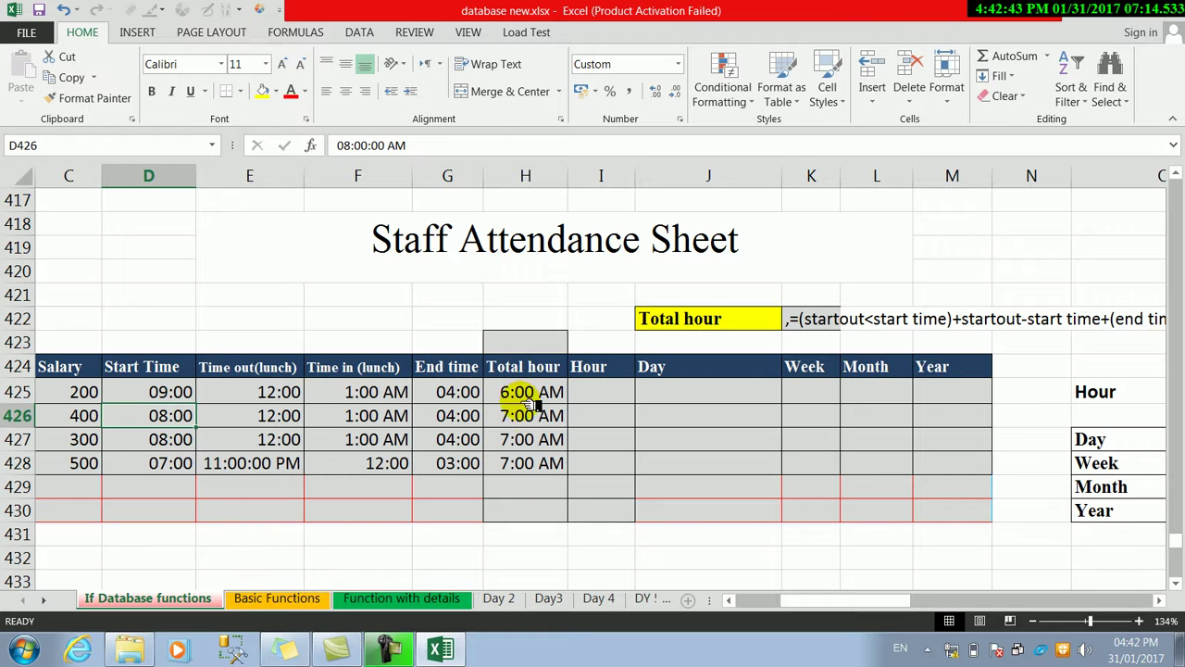
pyautogui.click(529, 398)
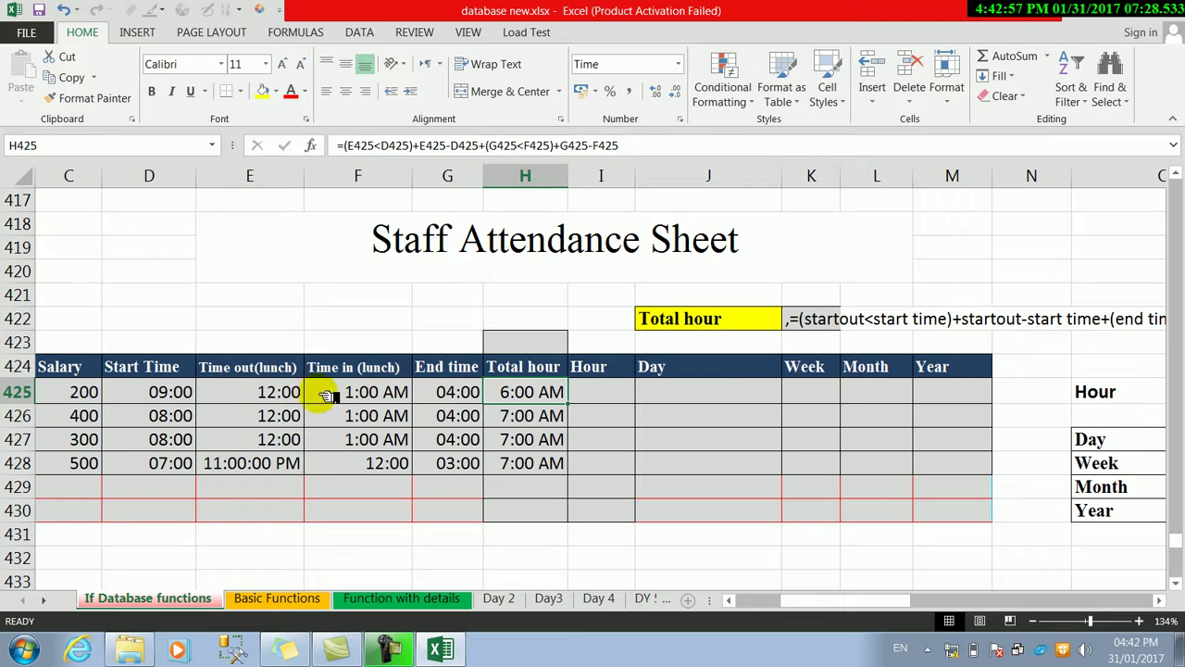
# Step: Change row 425's lunch-return time in F425 to 2:00 AM
pyautogui.click(324, 394)
pyautogui.doubleClick(324, 393)
pyautogui.press('BackSpace')
pyautogui.write('2:00')
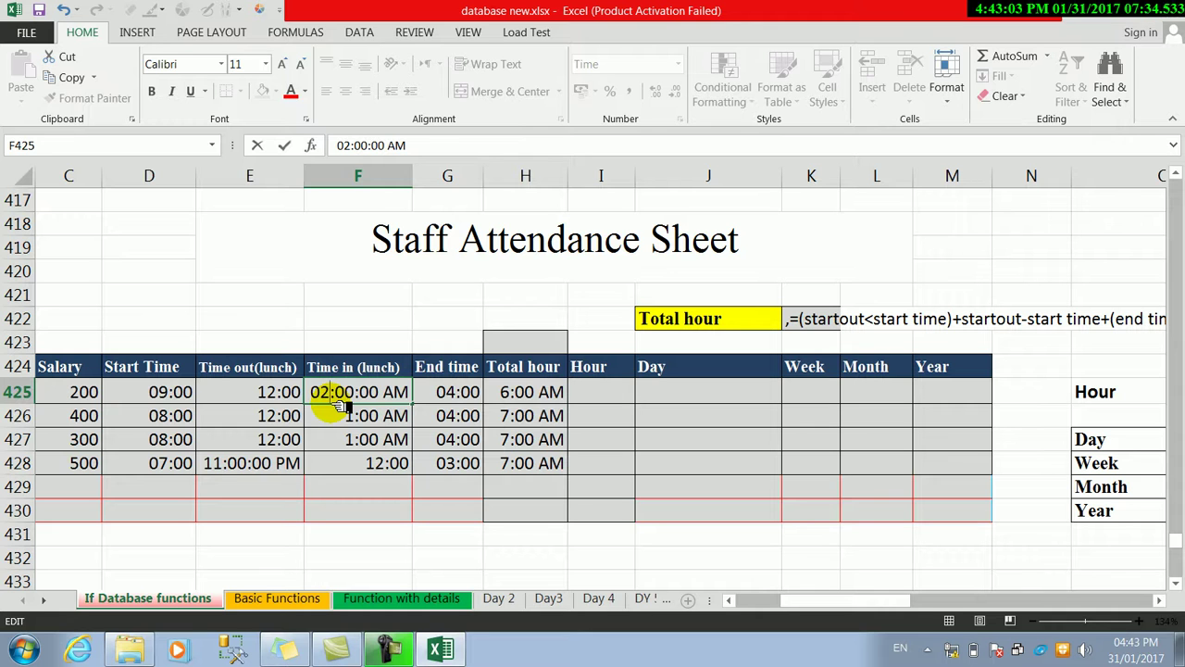
pyautogui.press('Return')
pyautogui.click(505, 399)
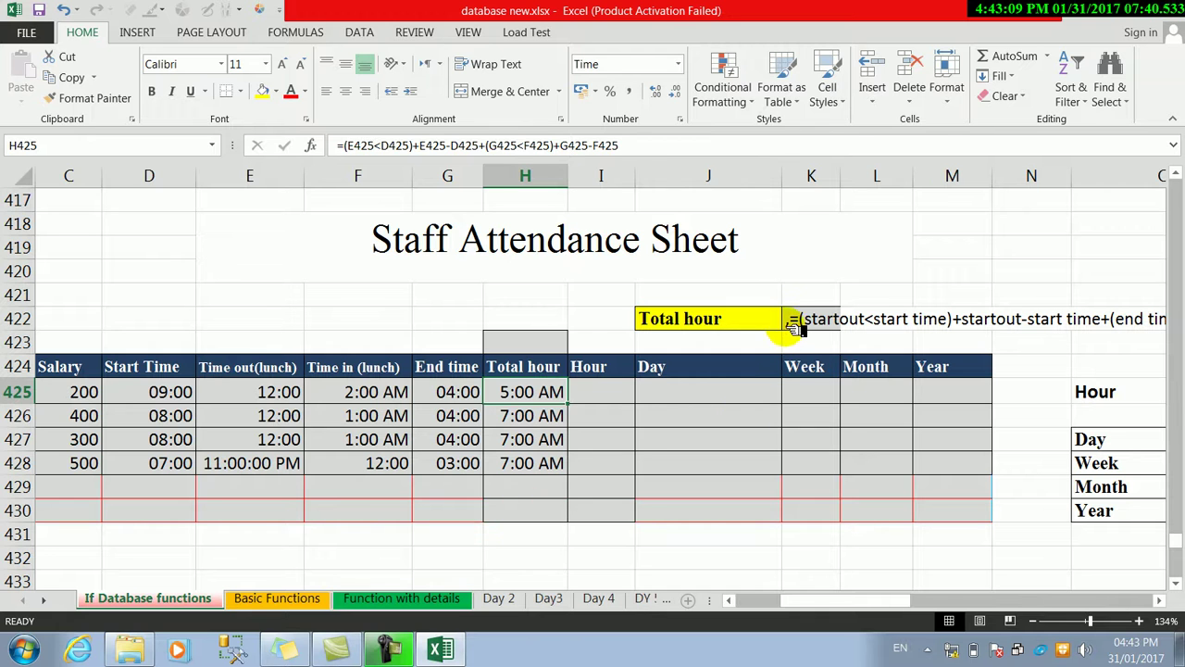
# Step: Review the Total hour formula note against row 425's start, lunch and end times
pyautogui.moveTo(792, 318); pyautogui.dragTo(903, 318)
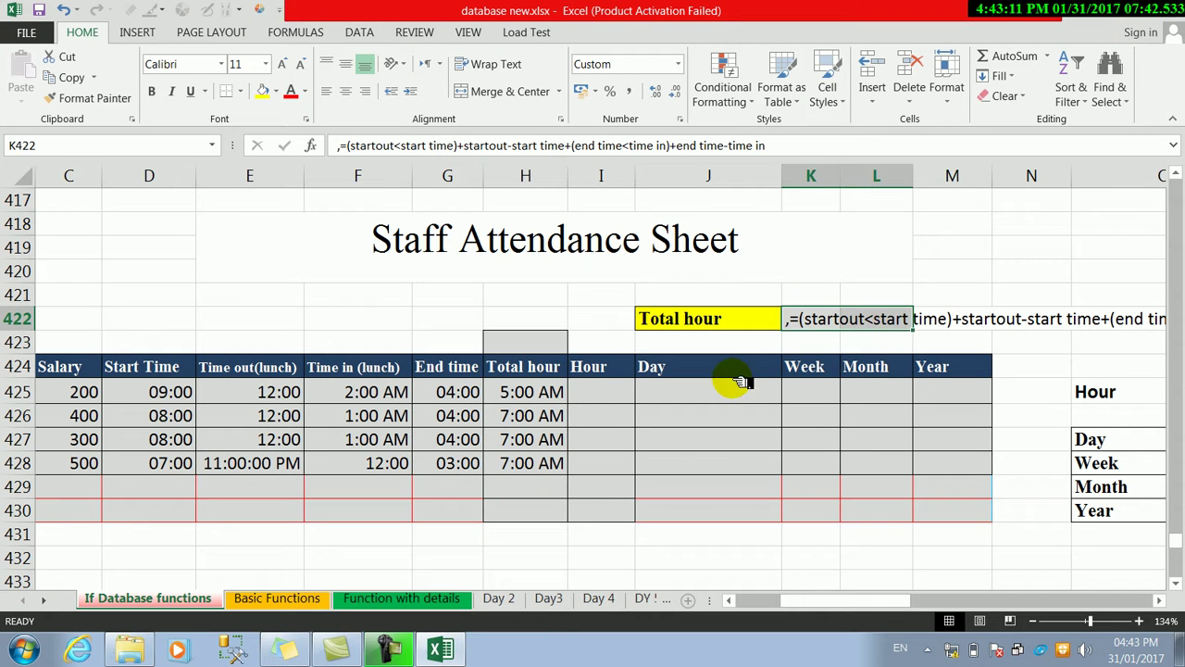
pyautogui.click(526, 397)
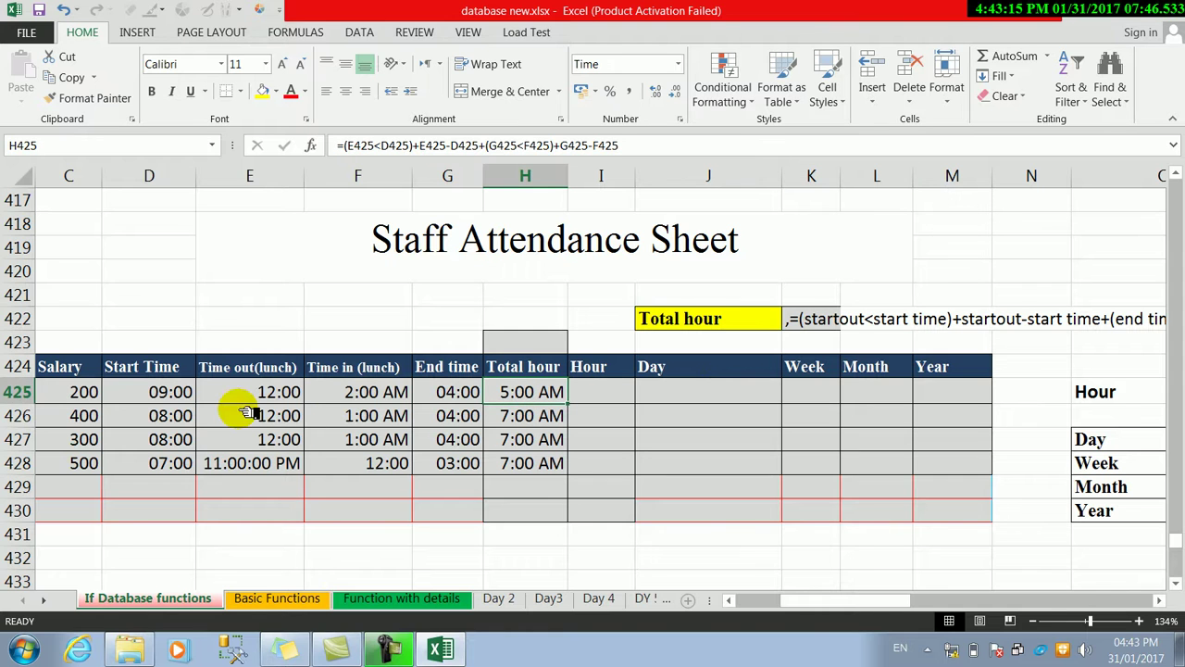
pyautogui.click(191, 397)
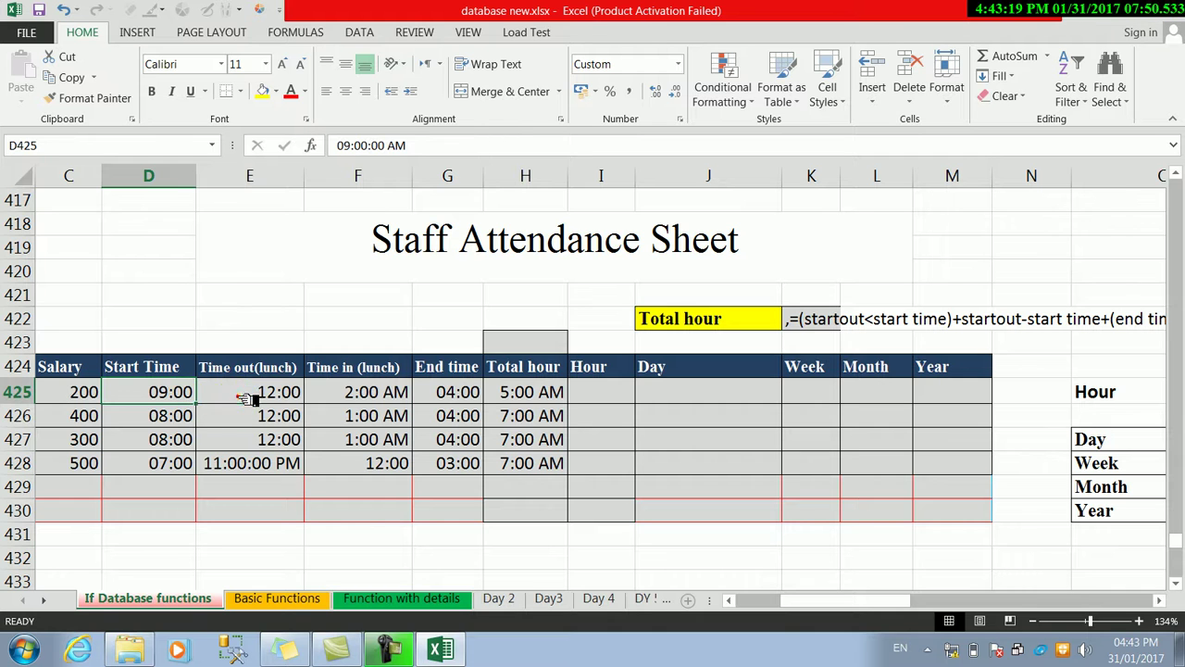
pyautogui.click(236, 394)
pyautogui.click(327, 392)
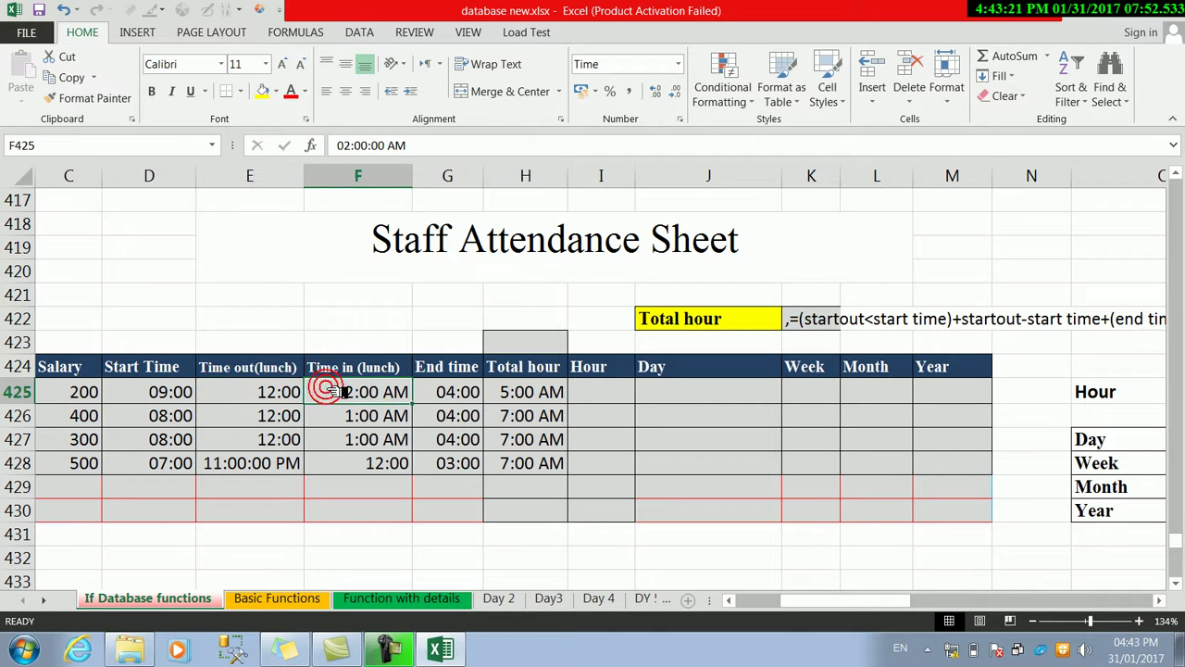
pyautogui.click(433, 394)
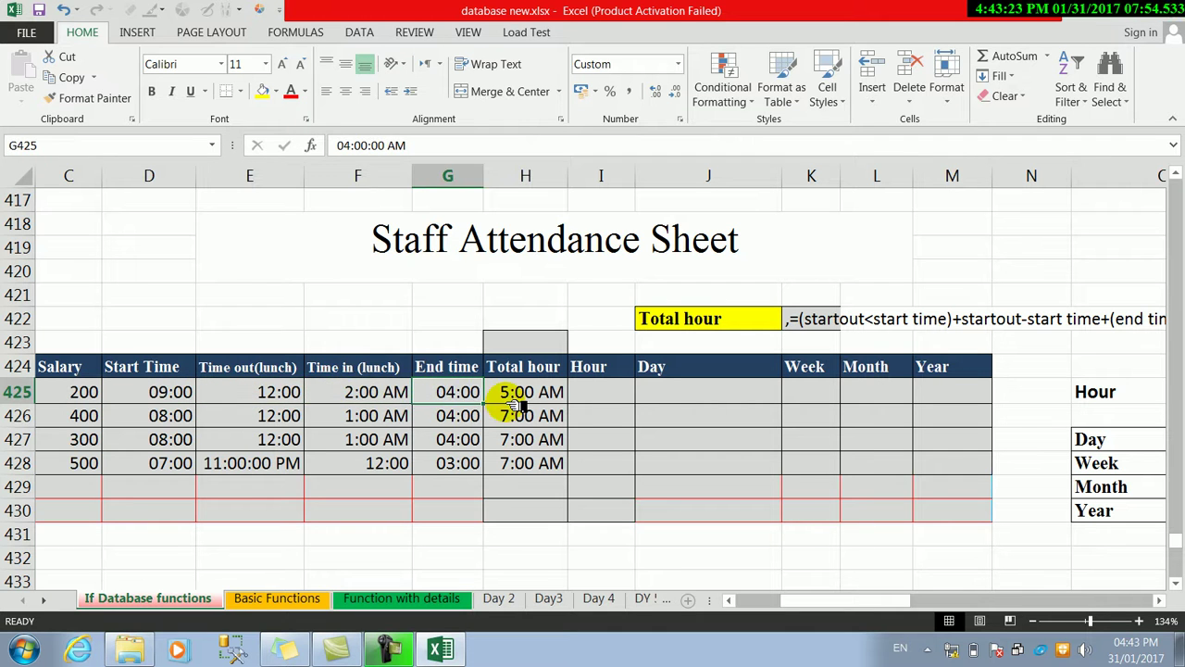
pyautogui.click(509, 395)
pyautogui.click(518, 399)
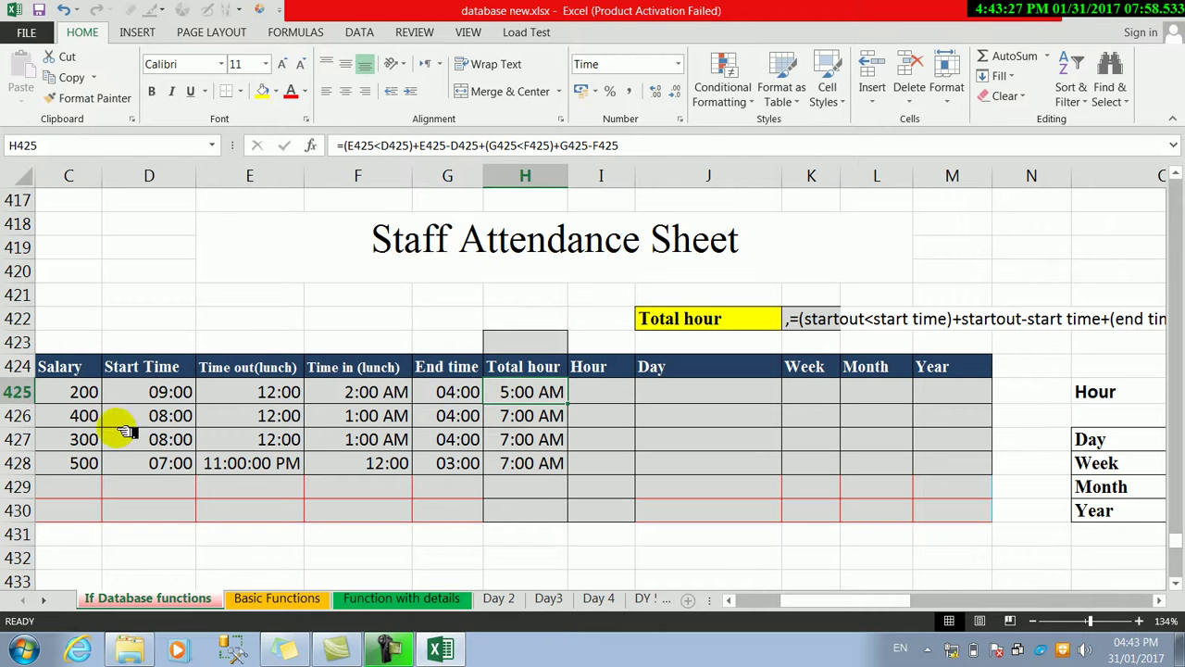
# Step: Set row 426's start time to 5:00 and check the Total hour results in H425:H428
pyautogui.click(164, 417)
pyautogui.write('5:')
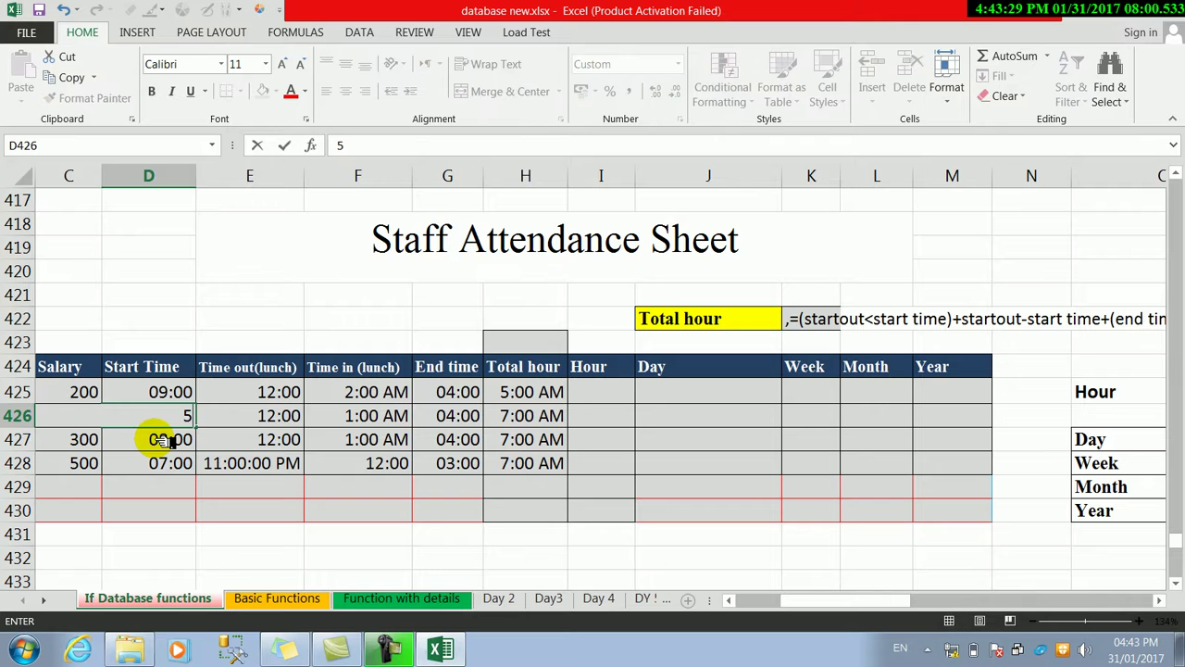
pyautogui.click(162, 441)
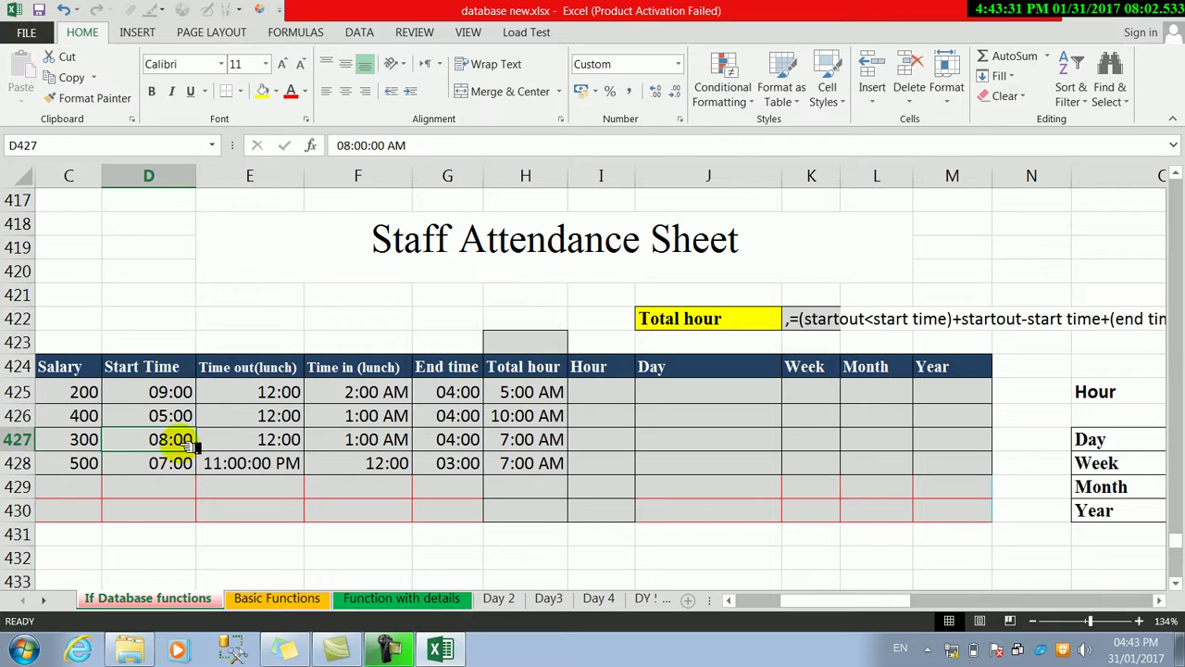
pyautogui.click(508, 418)
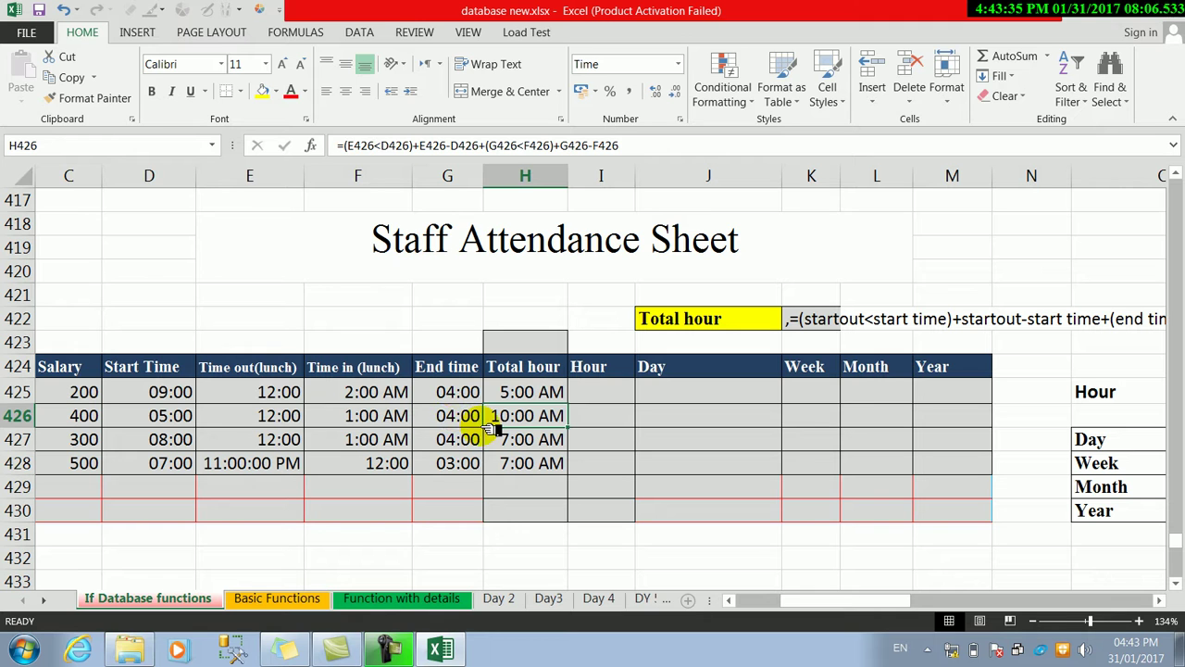
pyautogui.click(371, 426)
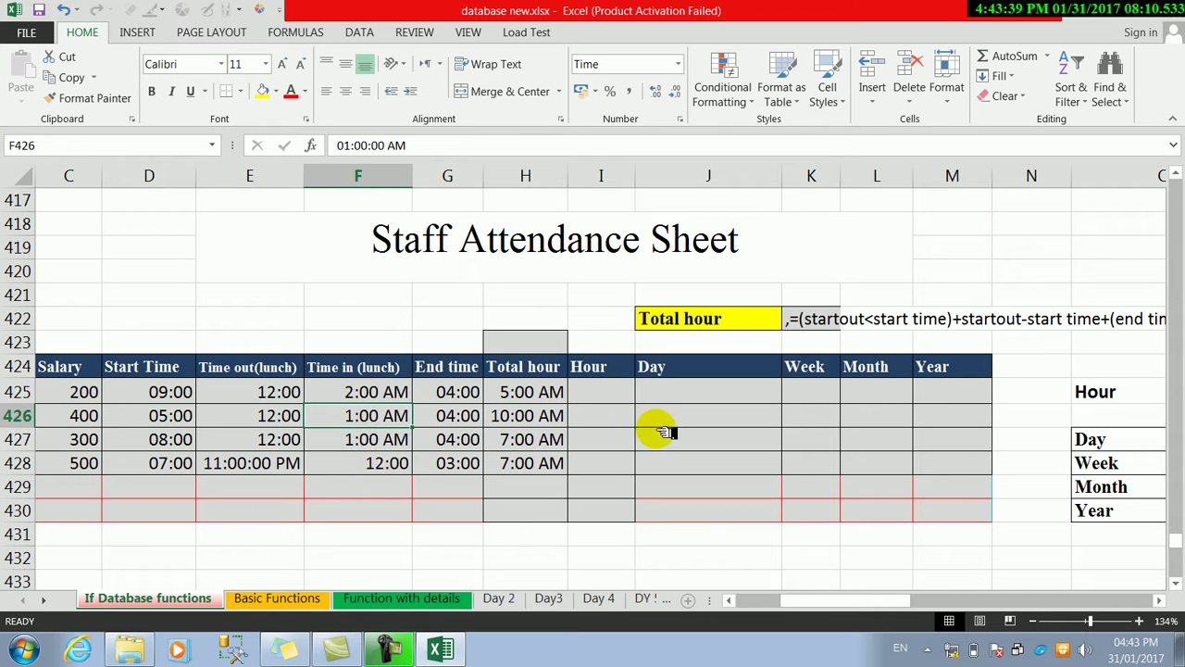
pyautogui.click(628, 399)
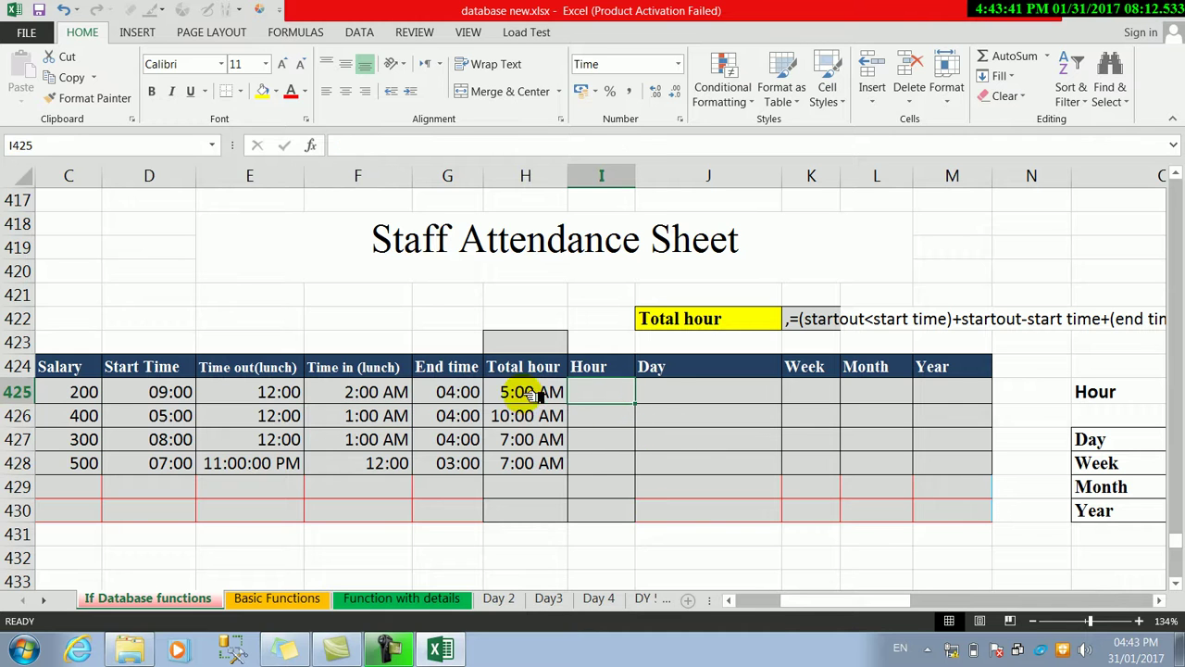
pyautogui.moveTo(523, 391); pyautogui.dragTo(533, 463)
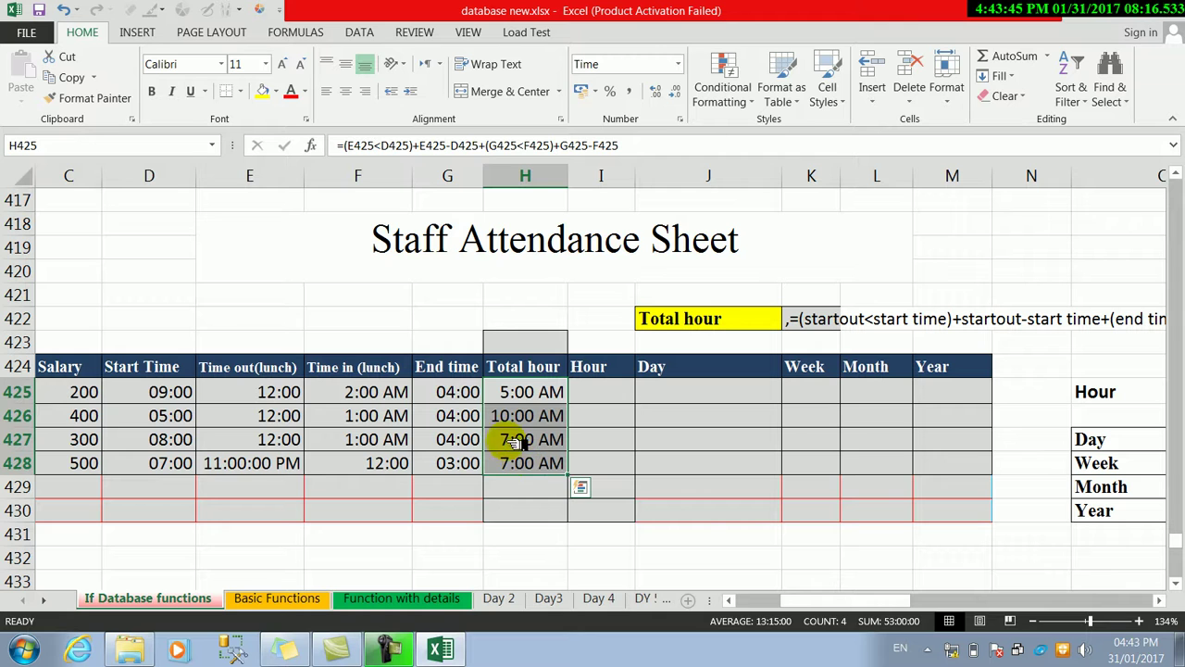
pyautogui.click(530, 395)
pyautogui.click(512, 439)
pyautogui.hotkey('ctrl', 'c')
pyautogui.click(519, 395)
pyautogui.click(525, 443)
pyautogui.click(524, 443)
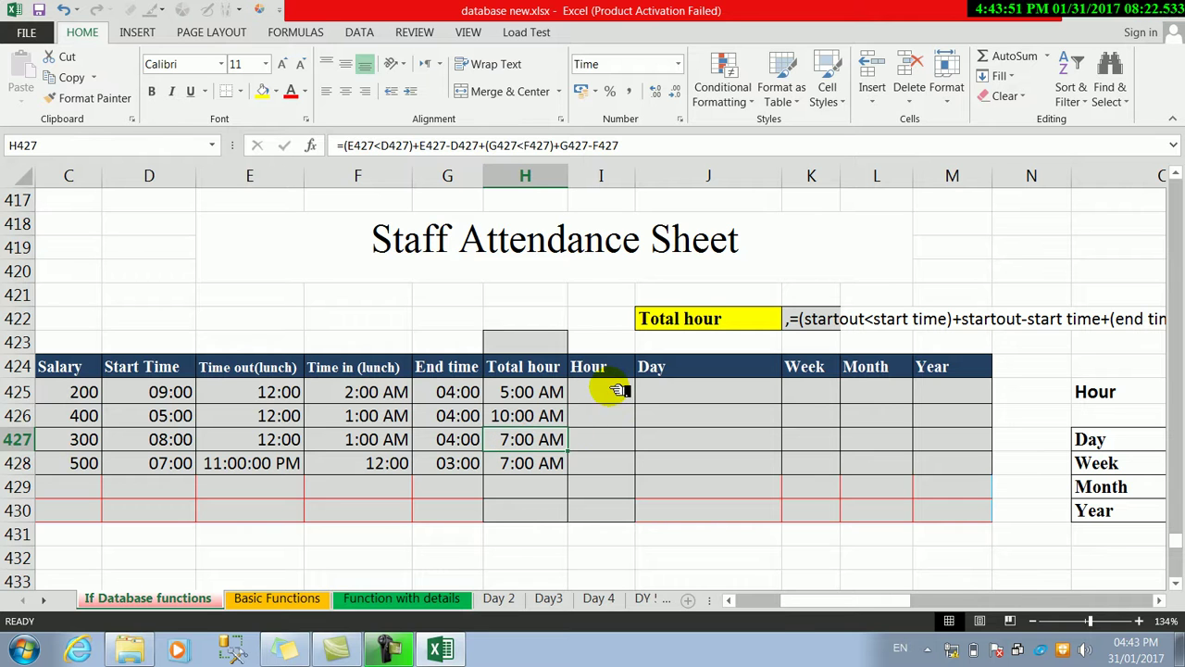
pyautogui.moveTo(895, 597); pyautogui.dragTo(979, 597)
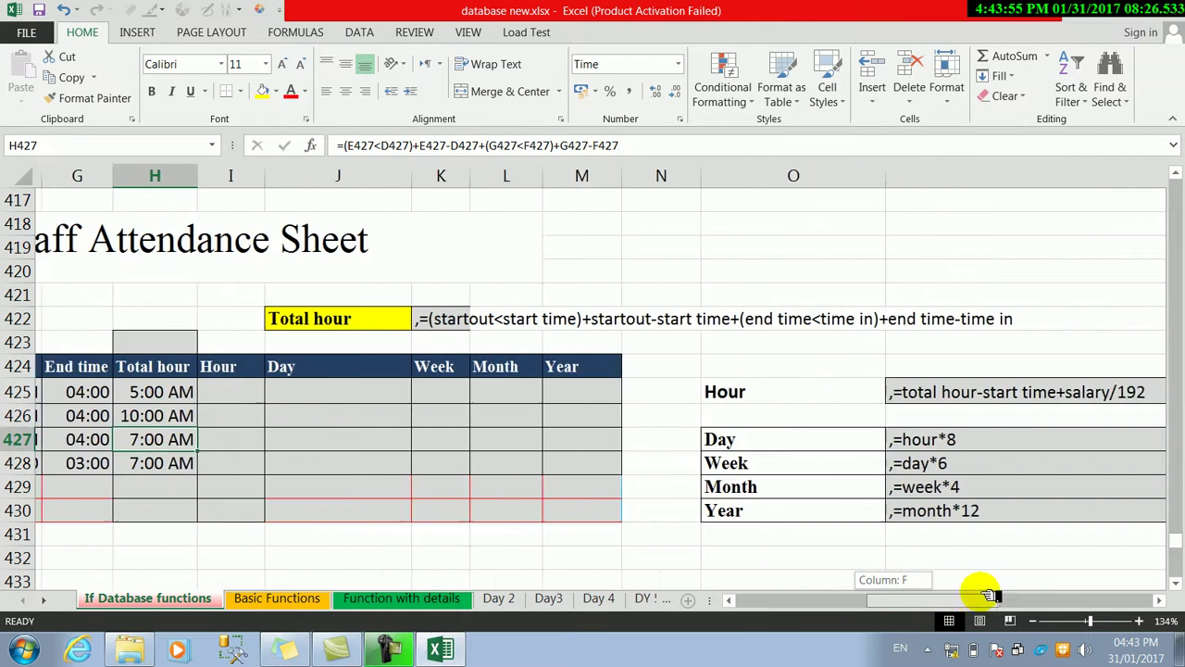
pyautogui.click(1065, 393)
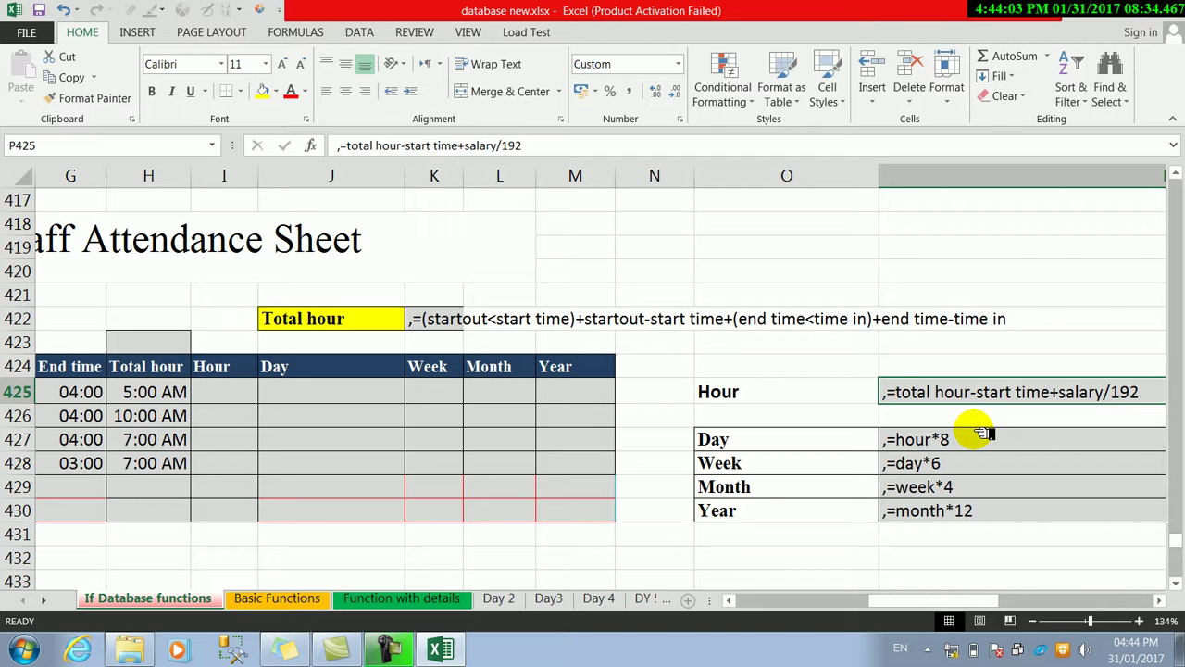
pyautogui.click(235, 394)
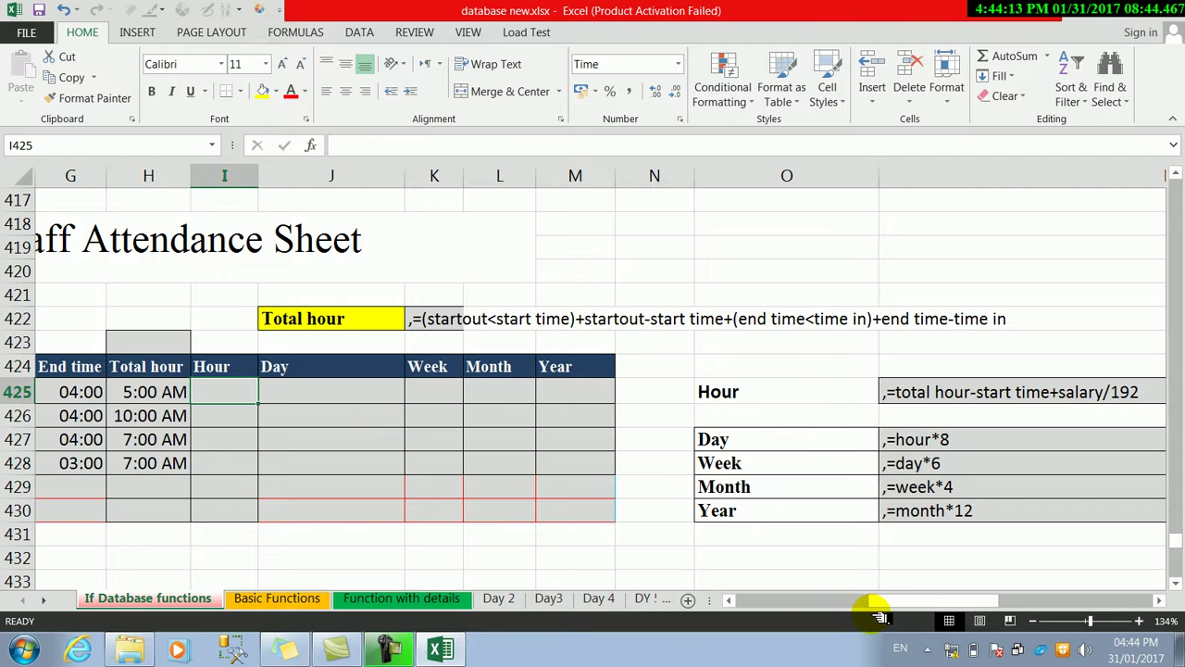
pyautogui.moveTo(874, 600); pyautogui.dragTo(755, 600)
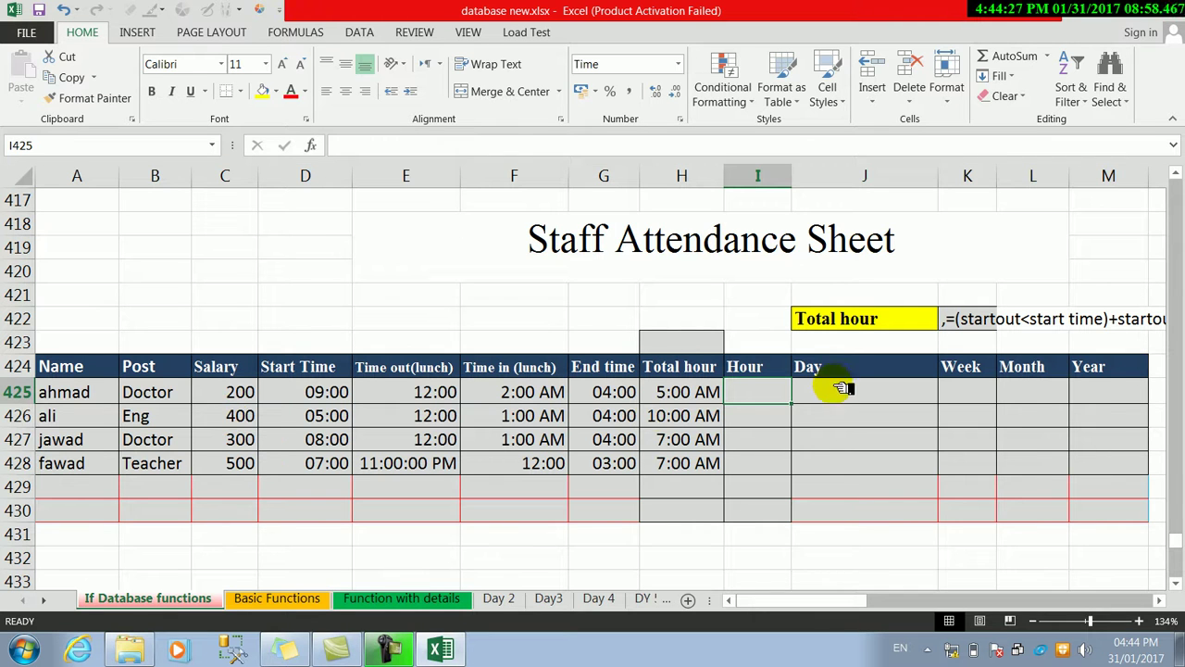
# Step: Enter =H425-D425+C425/192 in I425 as the first Hour formula
pyautogui.write('=')
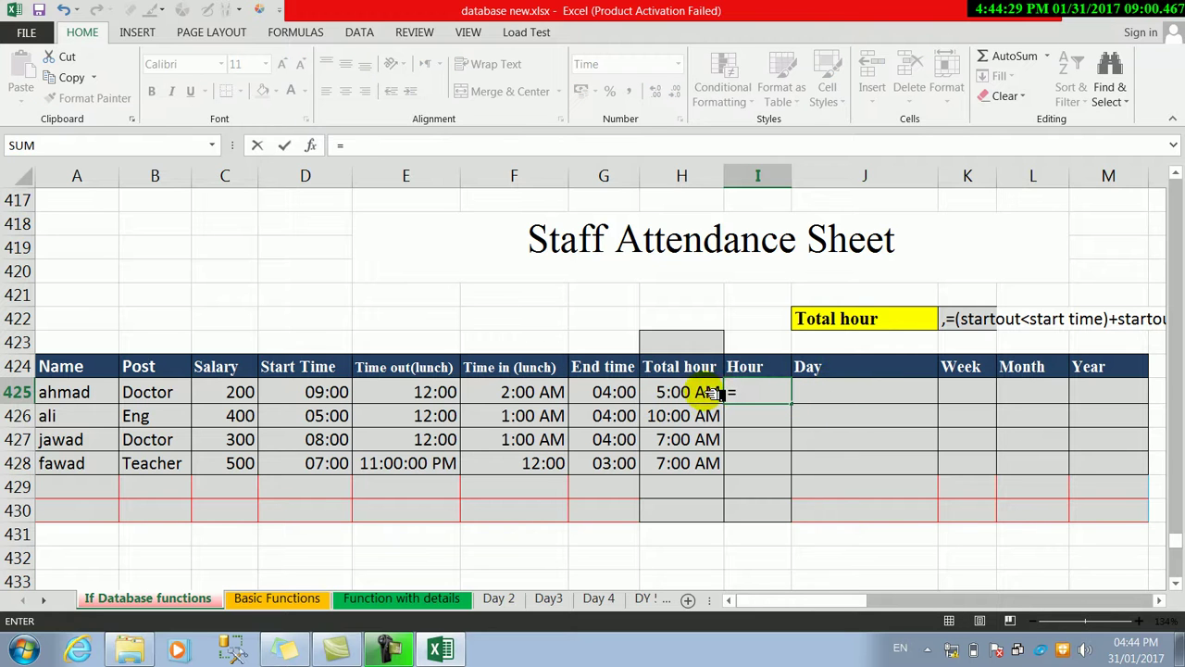
pyautogui.click(710, 393)
pyautogui.write('-')
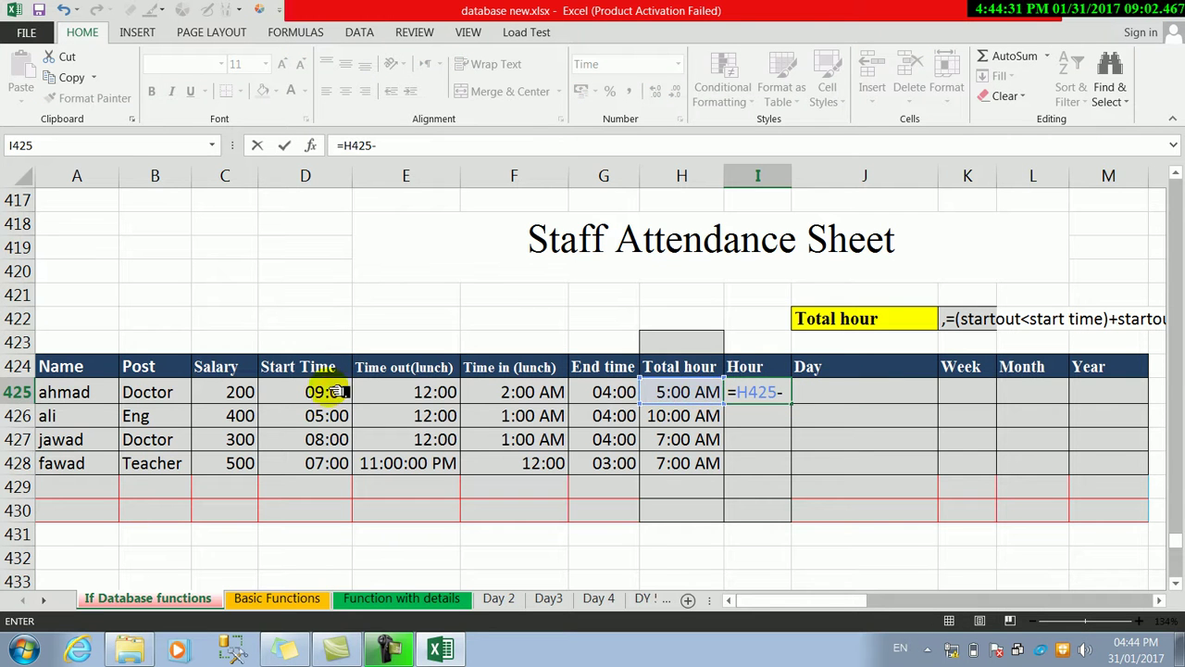
pyautogui.click(289, 393)
pyautogui.write('+')
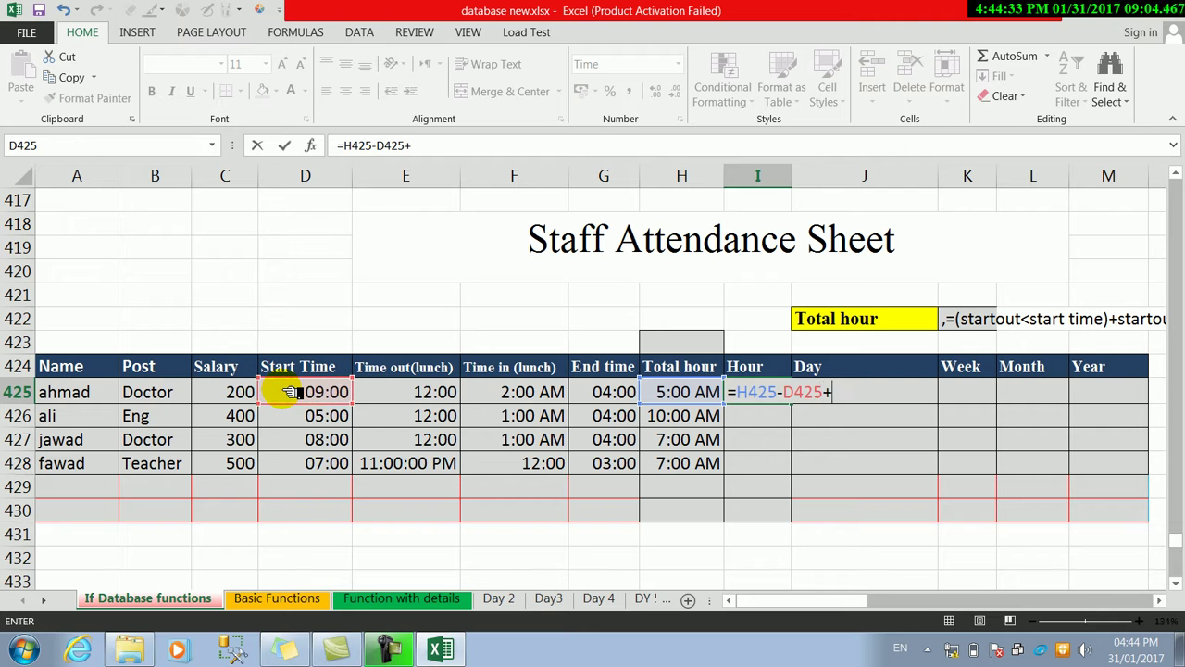
pyautogui.click(244, 392)
pyautogui.write('/192')
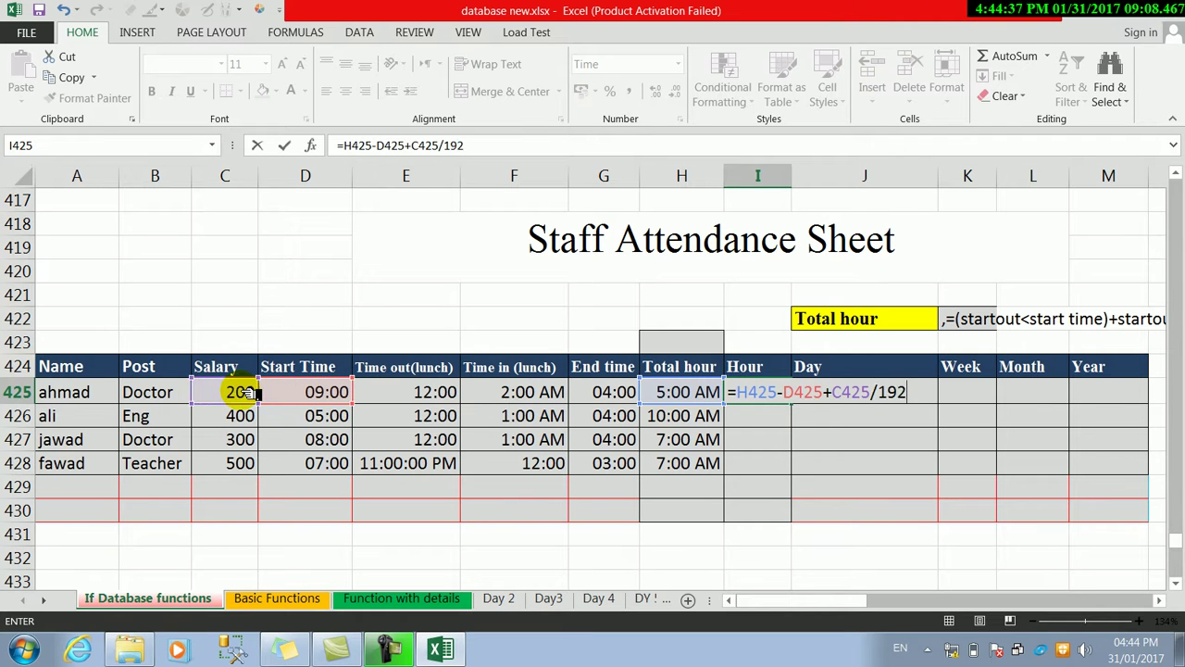
pyautogui.press('Return')
pyautogui.click(761, 395)
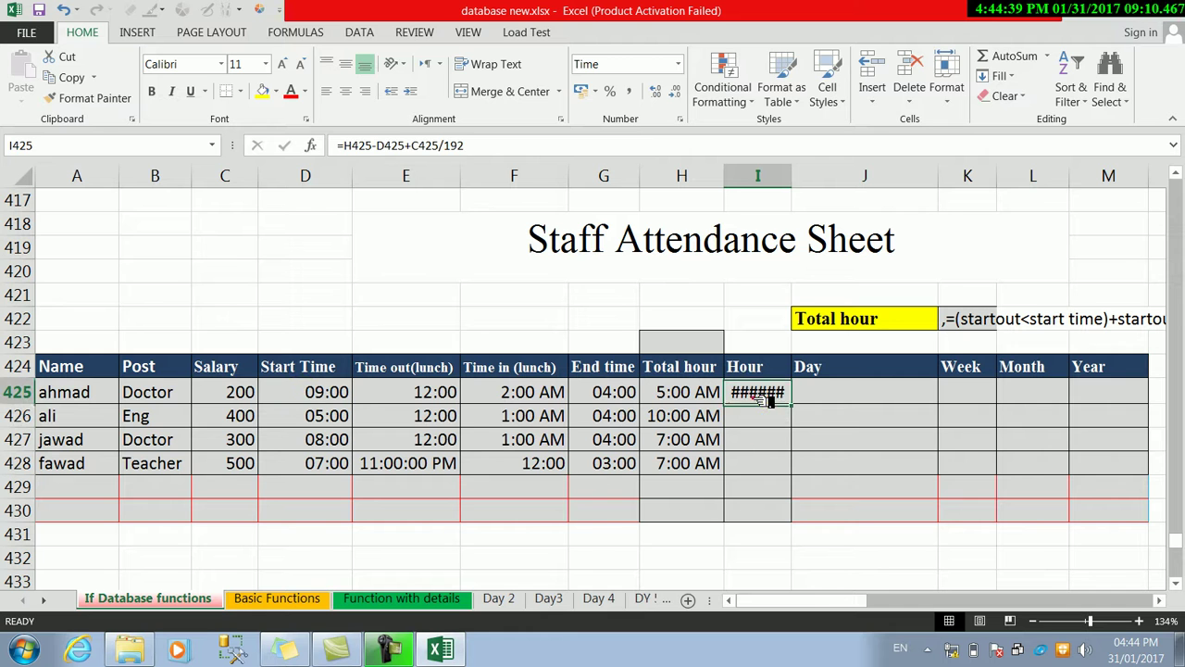
# Step: Widen column I and fill the Hour formula down to I428 (9:00 PM, 7:00 AM, 12:30 PM, 2:30 PM)
pyautogui.moveTo(792, 176); pyautogui.dragTo(832, 181)
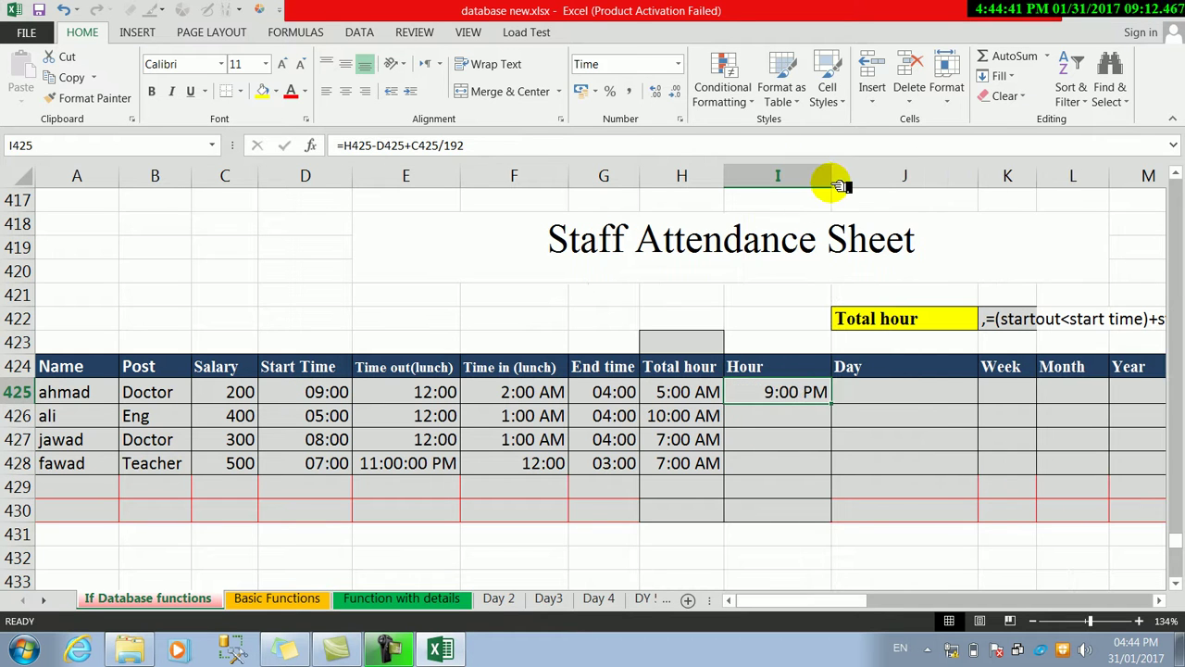
pyautogui.click(758, 437)
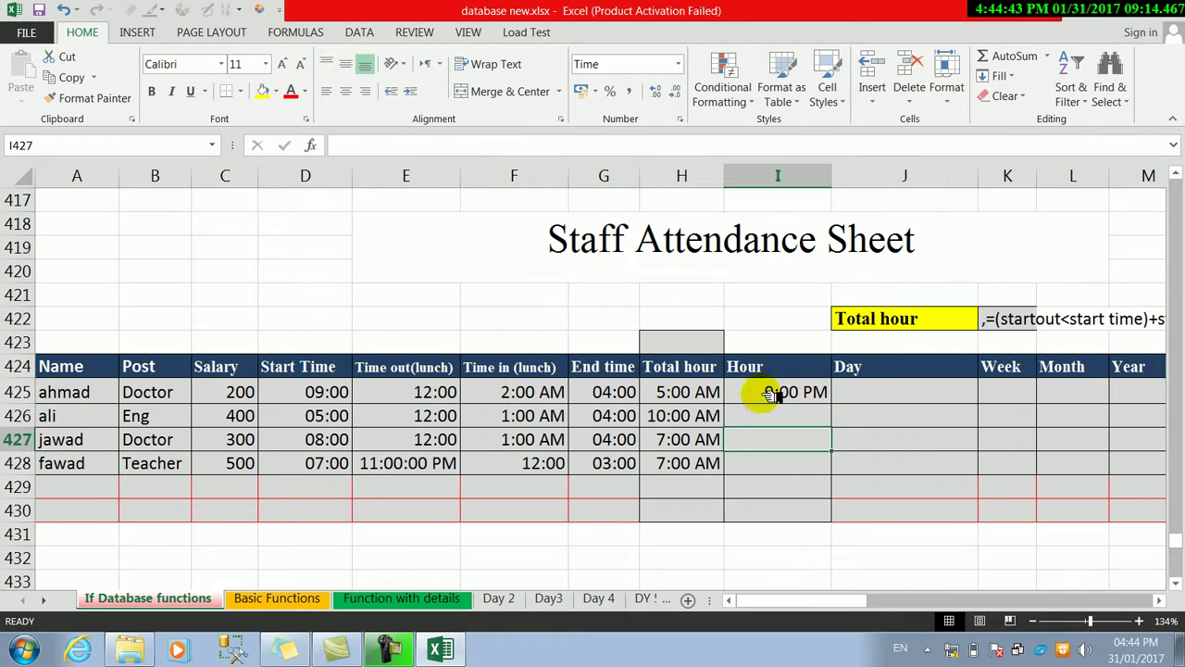
pyautogui.click(767, 393)
pyautogui.moveTo(831, 404); pyautogui.dragTo(835, 470)
pyautogui.click(796, 446)
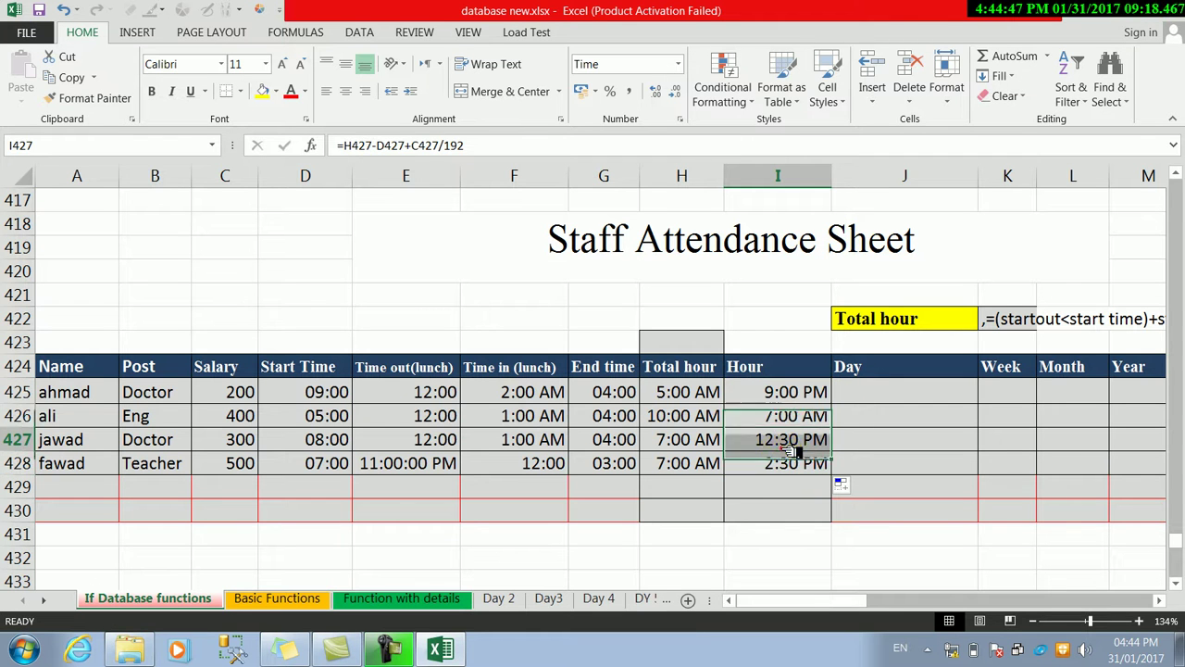
pyautogui.click(795, 446)
pyautogui.click(783, 394)
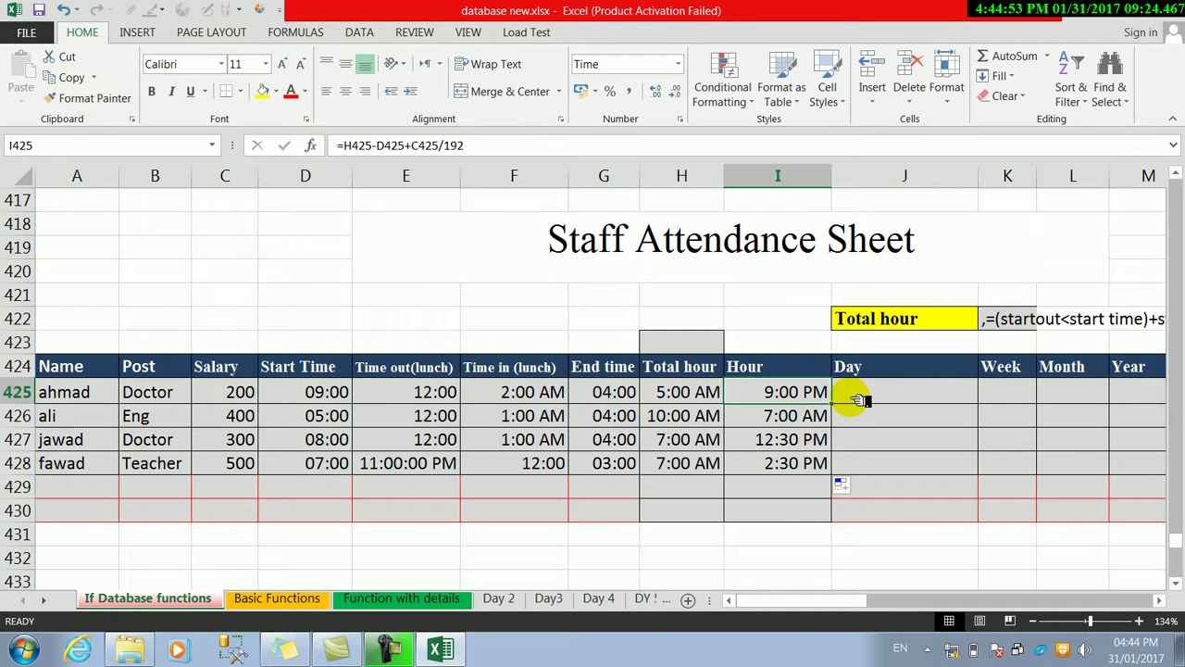
# Step: Scroll right to show the formula notes Day =hour*8, Week =day*6, Month =week*4, Year =month*12
pyautogui.click(856, 400)
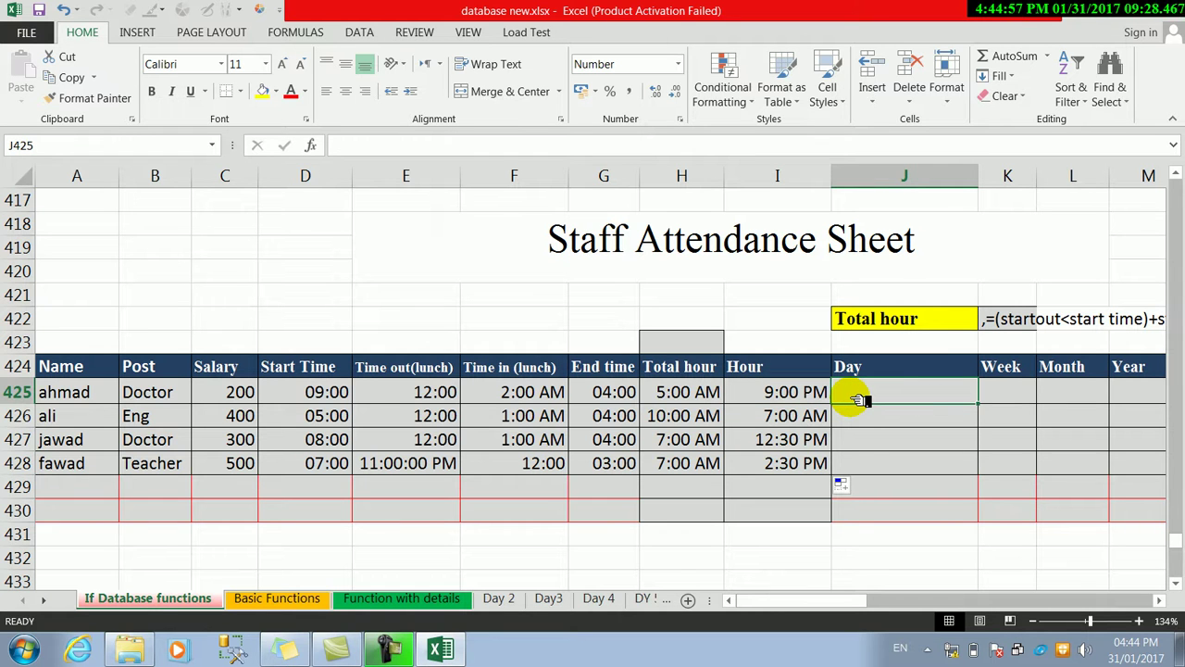
pyautogui.click(794, 399)
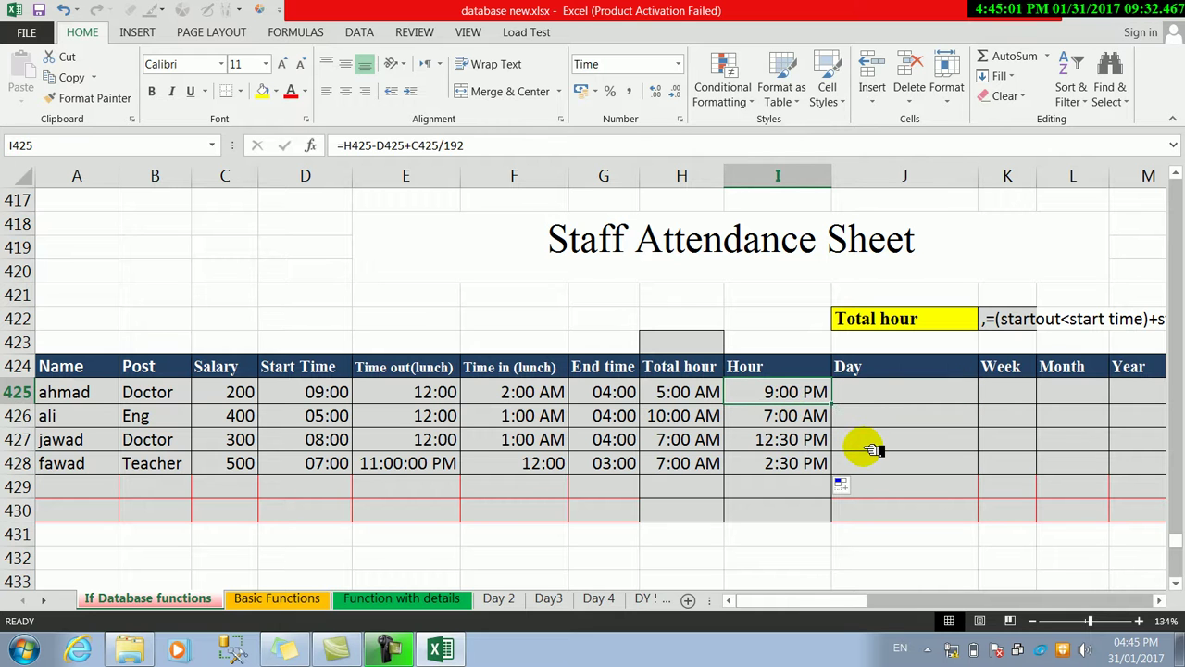
pyautogui.click(868, 392)
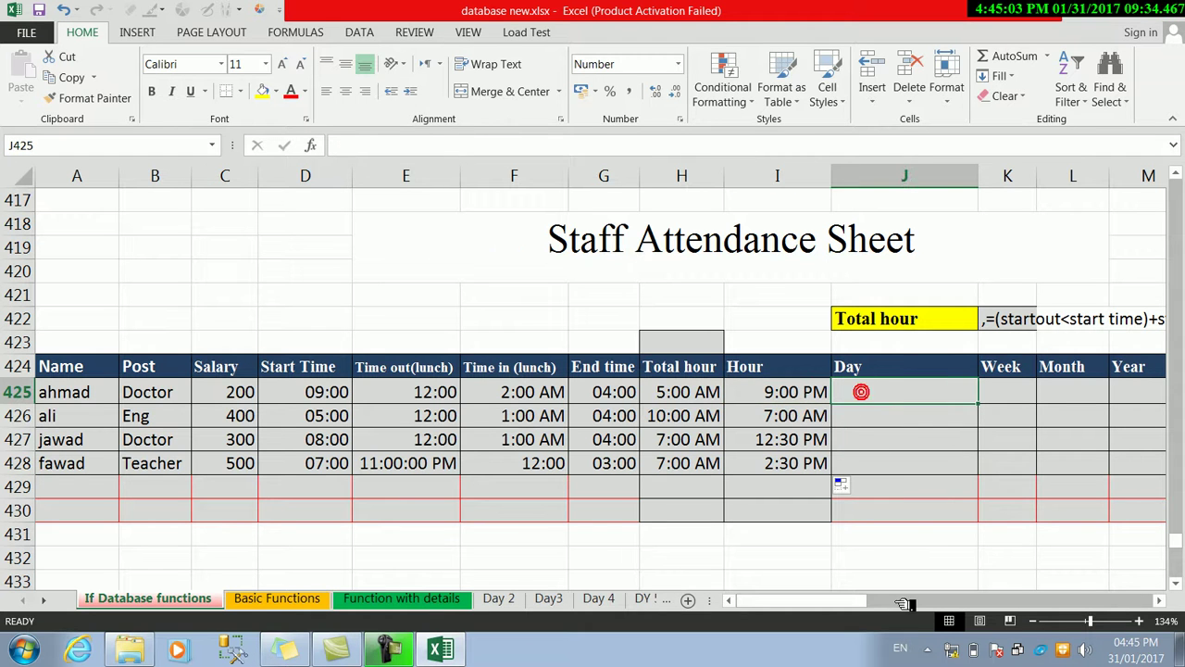
pyautogui.moveTo(868, 603); pyautogui.dragTo(938, 603)
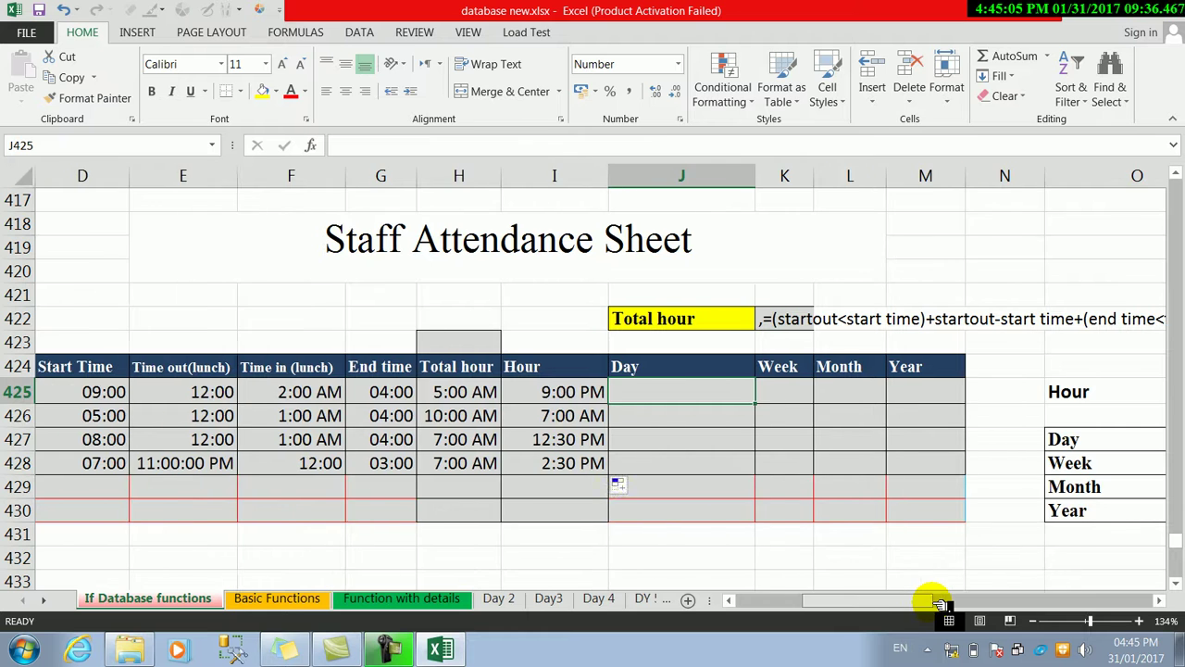
pyautogui.moveTo(938, 603); pyautogui.dragTo(979, 603)
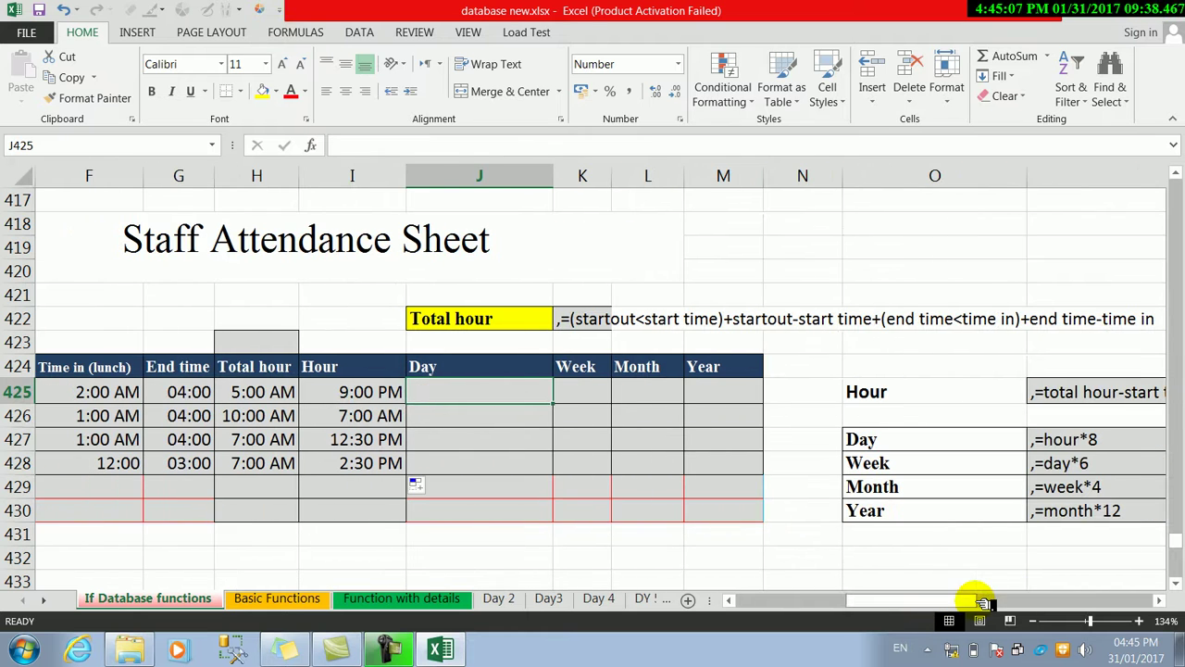
pyautogui.click(1083, 443)
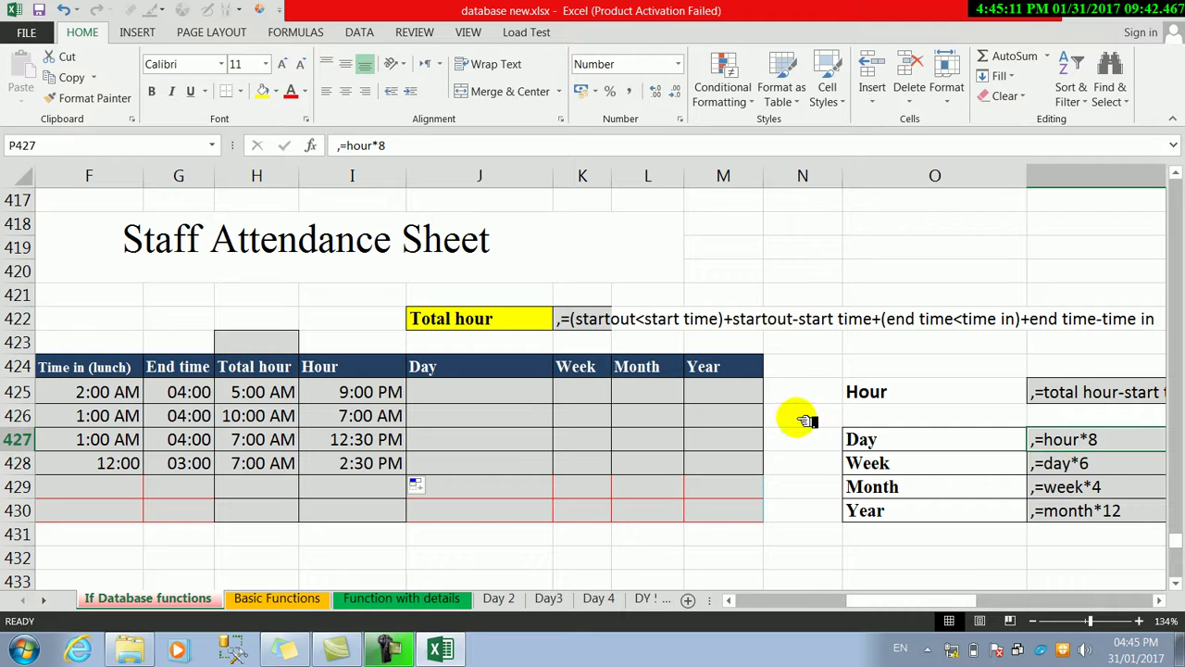
# Step: Enter =I425*8 in J425 so the first Day value shows 7.00
pyautogui.click(484, 392)
pyautogui.write('=')
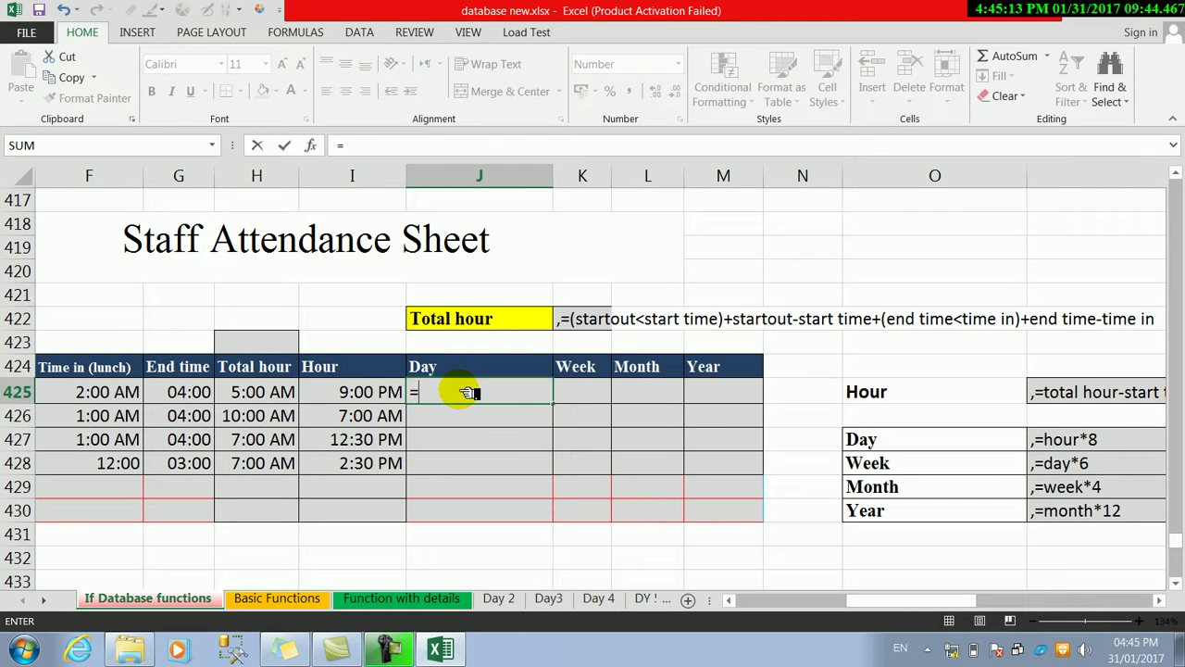
pyautogui.click(404, 393)
pyautogui.write('*')
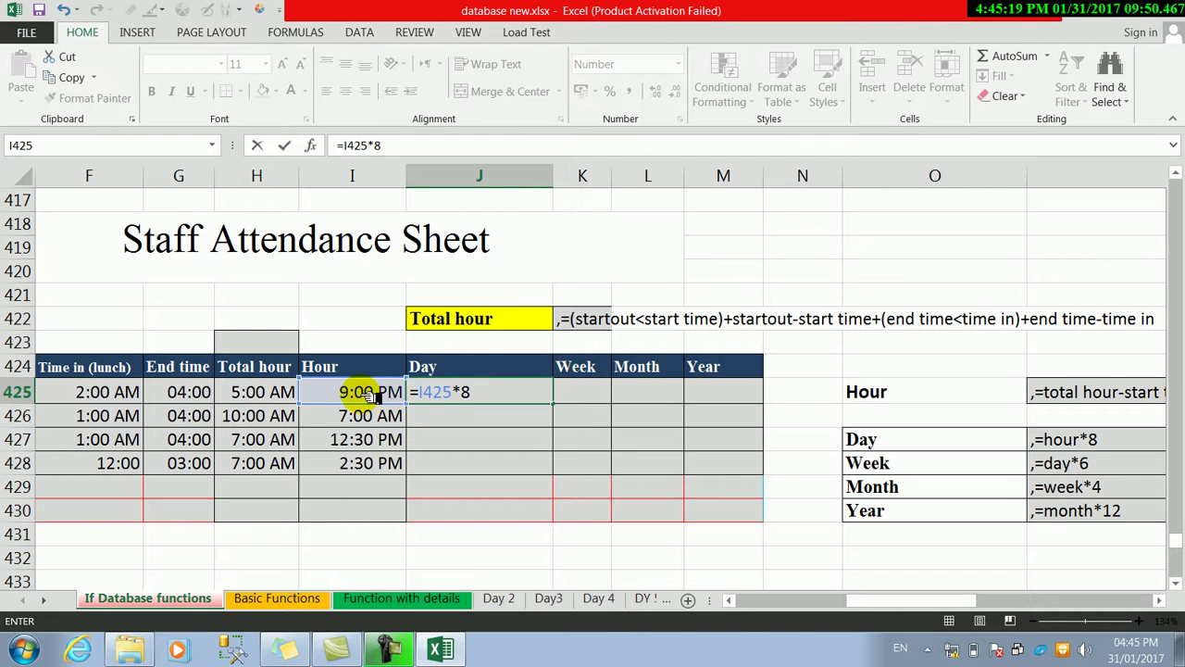
pyautogui.press('Return')
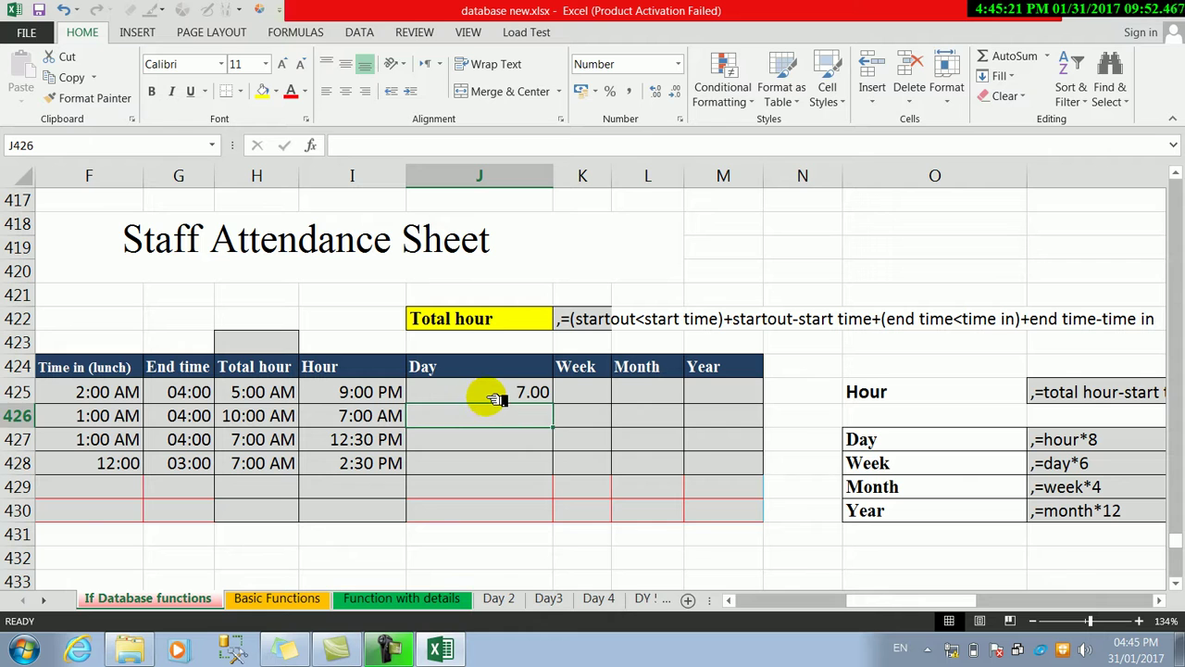
pyautogui.click(494, 394)
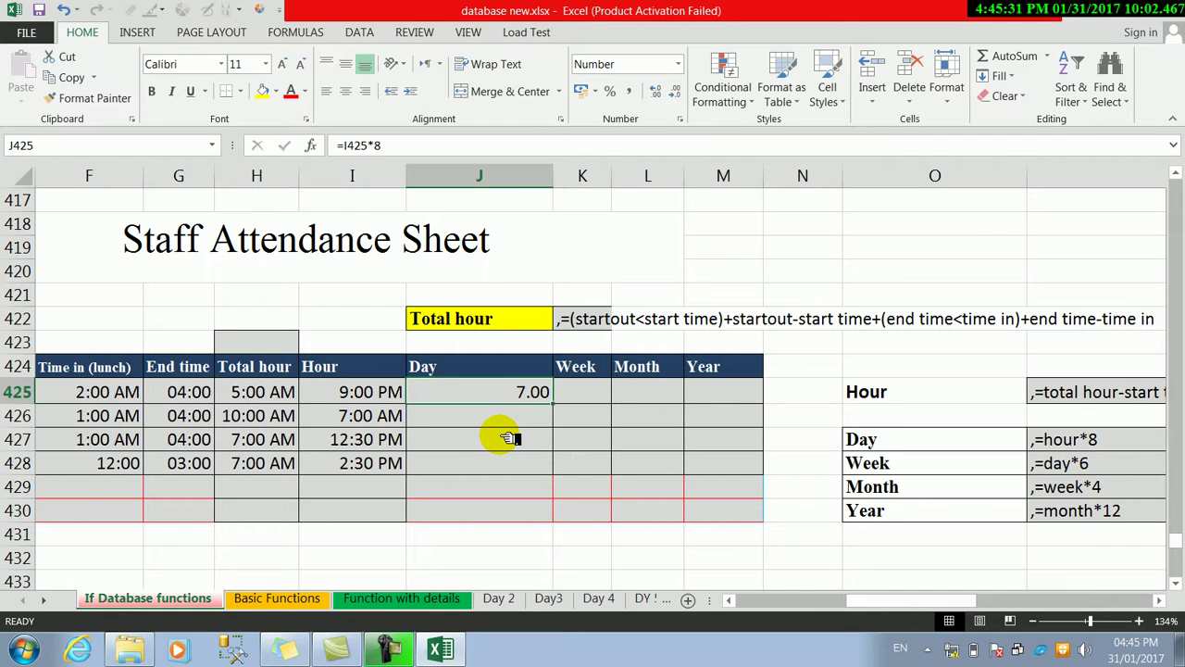
pyautogui.click(375, 400)
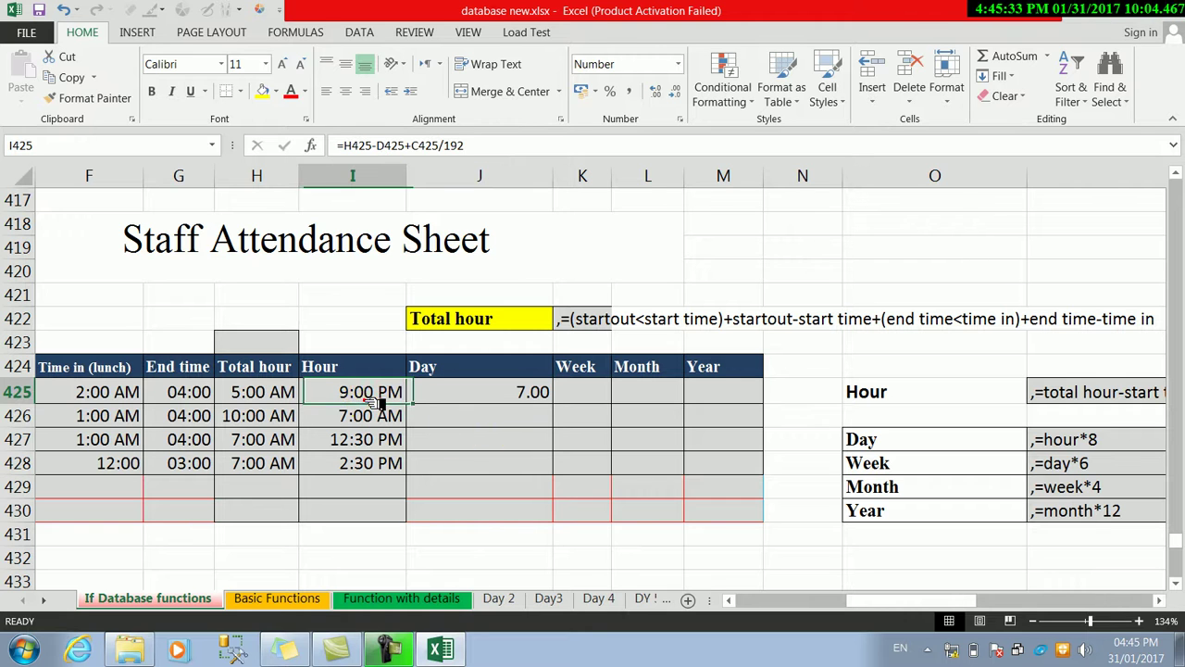
pyautogui.click(477, 400)
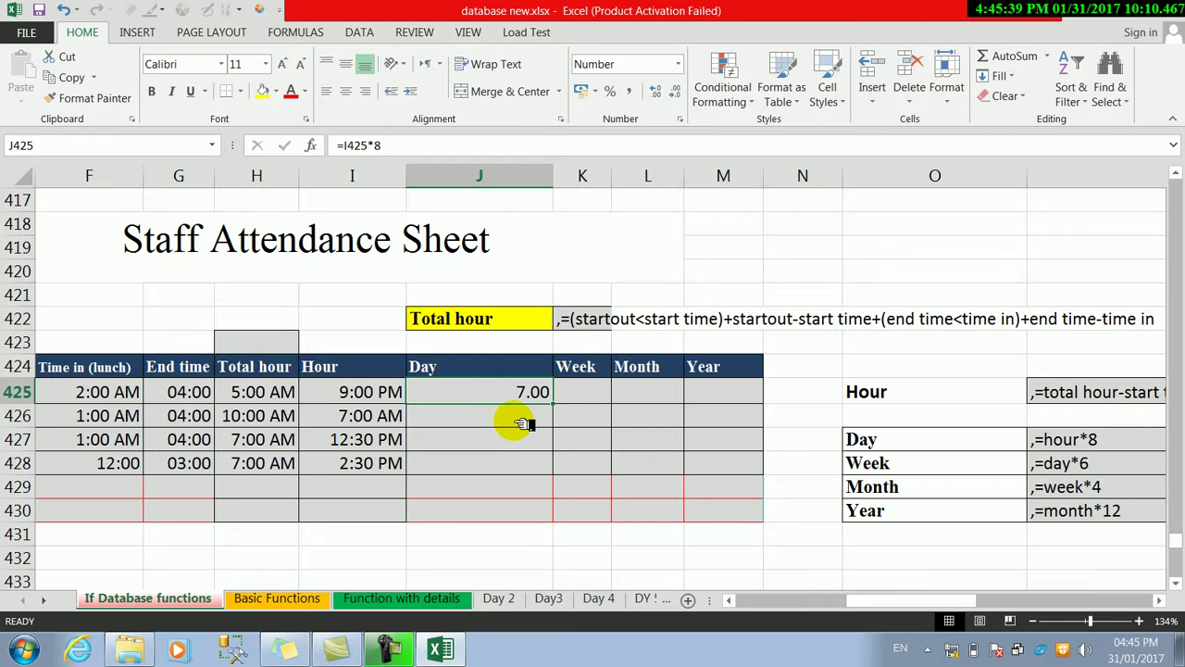
# Step: Enter the scratch formula =200/30 in C422, then extend it to =200/30/8 (0.8333)
pyautogui.moveTo(869, 604); pyautogui.dragTo(746, 602)
pyautogui.click(244, 392)
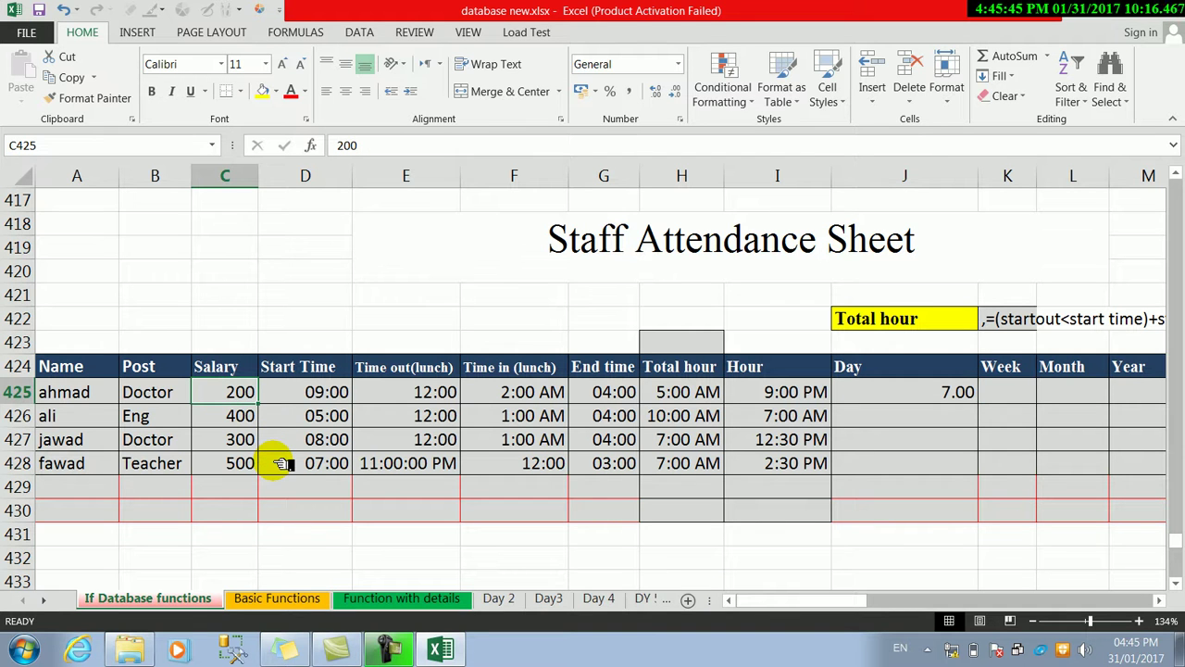
pyautogui.click(210, 324)
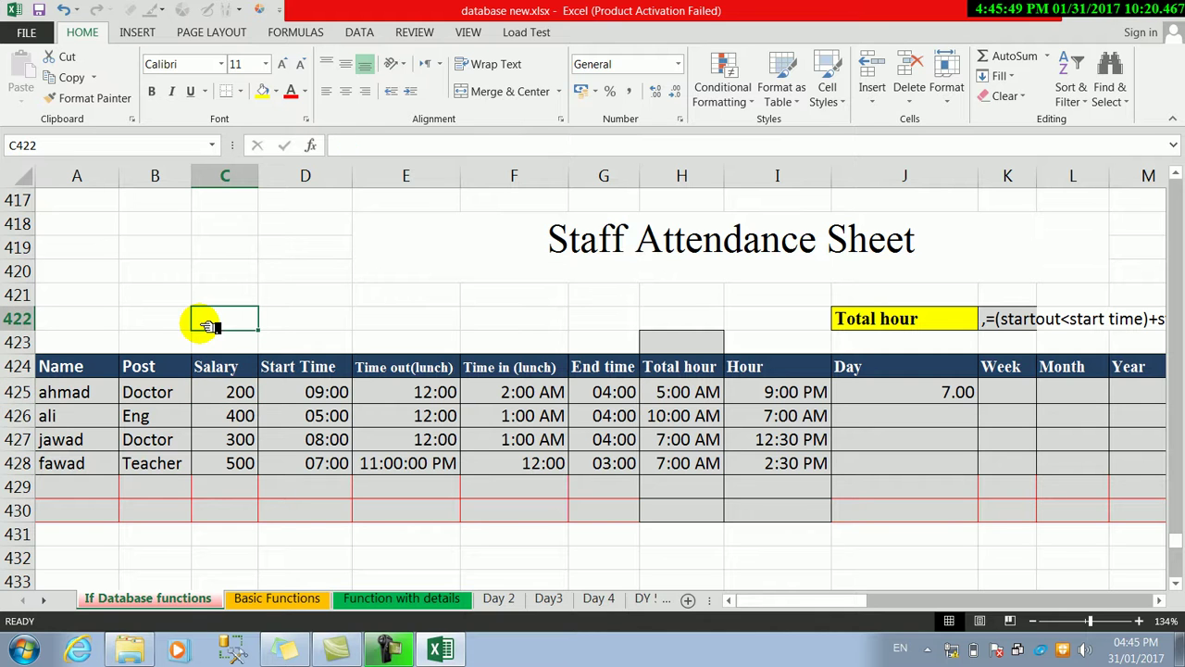
pyautogui.write('=200/30')
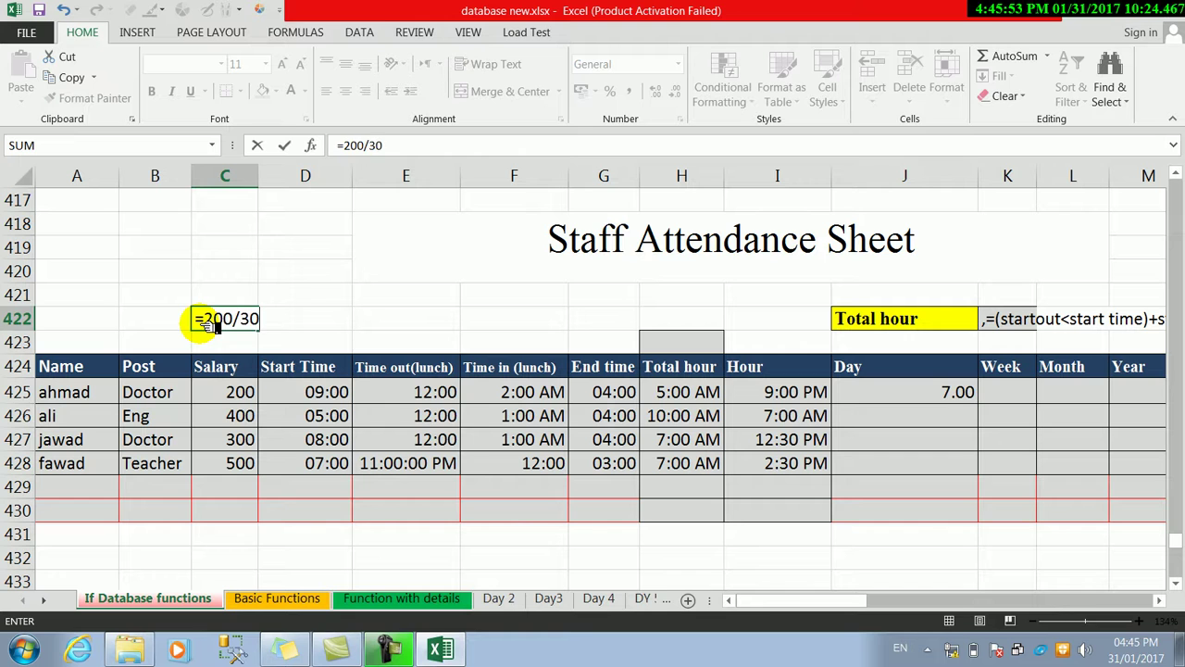
pyautogui.press('Return')
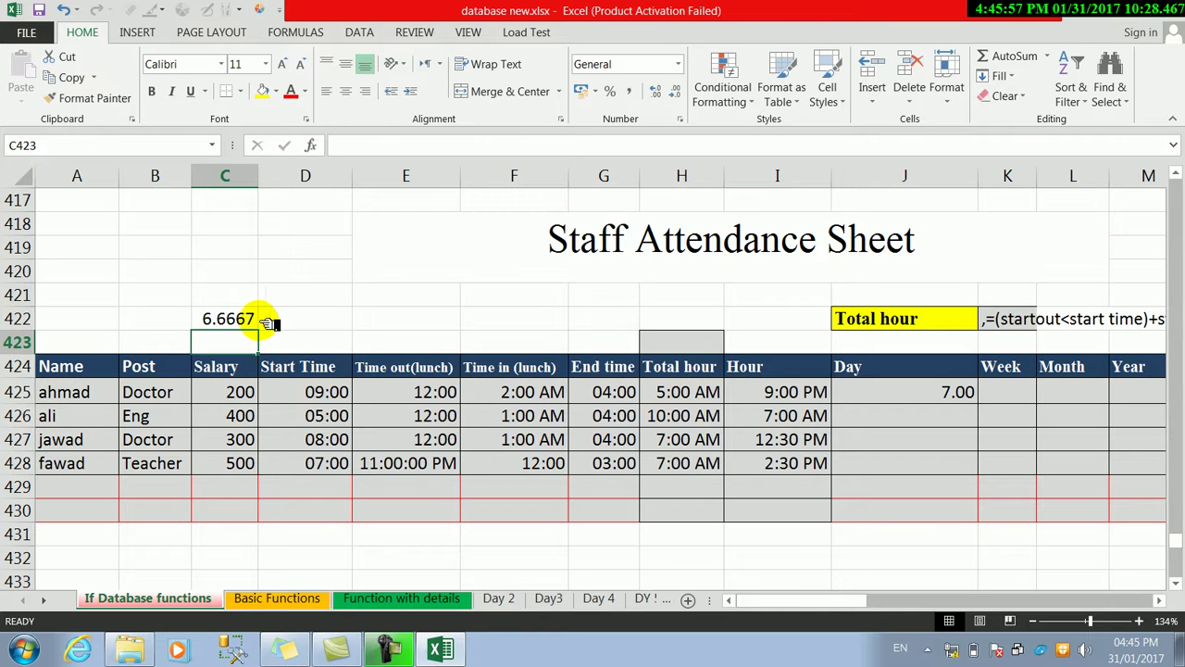
pyautogui.click(249, 318)
pyautogui.doubleClick(250, 319)
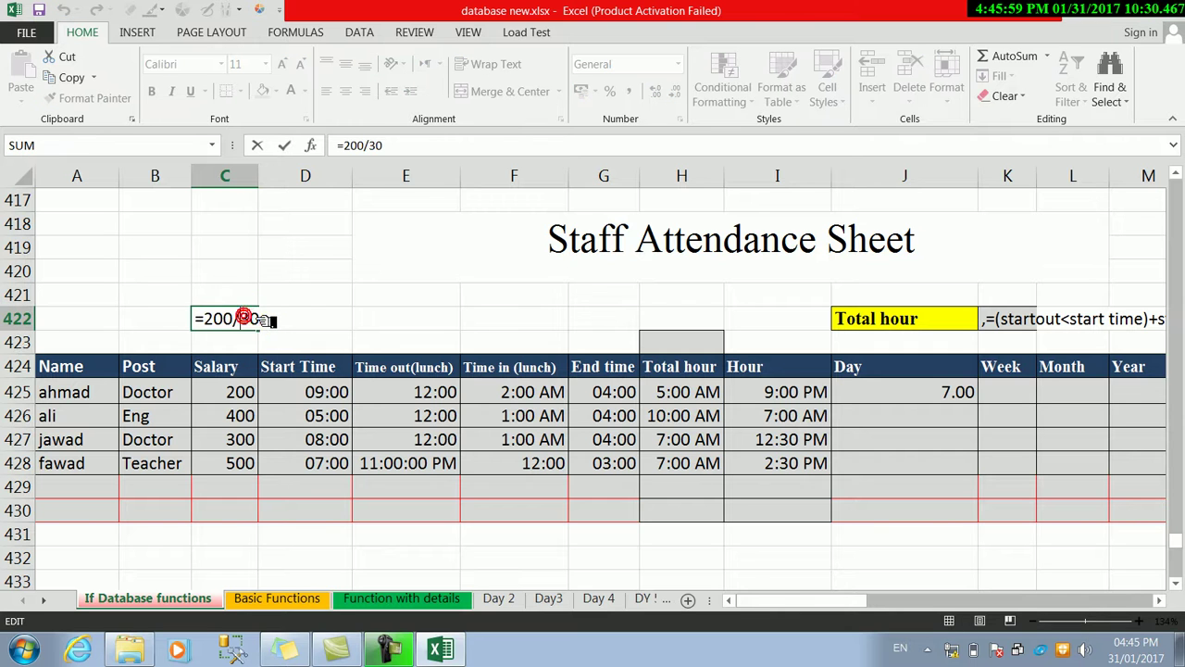
pyautogui.write('/')
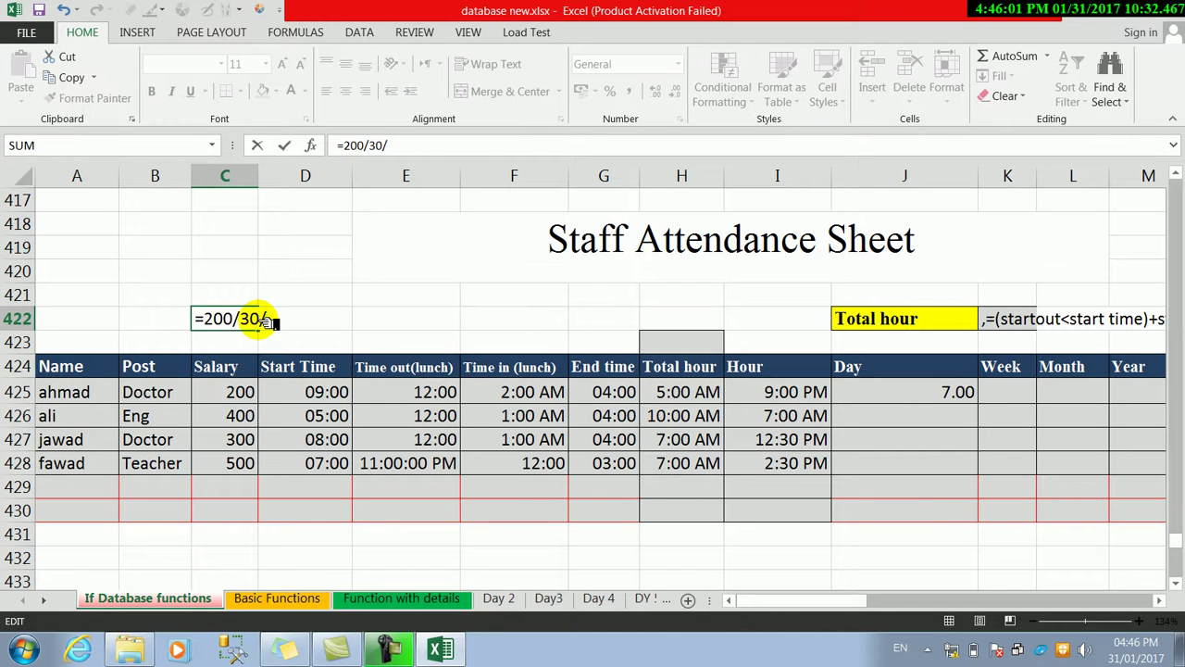
pyautogui.press('Return')
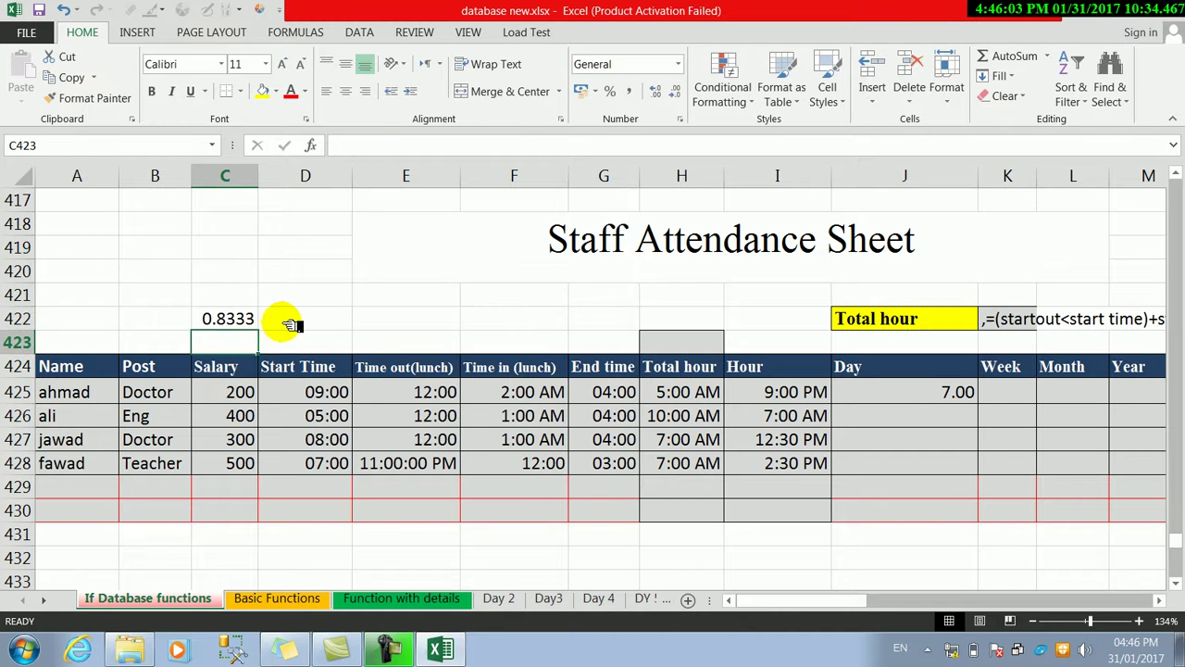
pyautogui.click(289, 319)
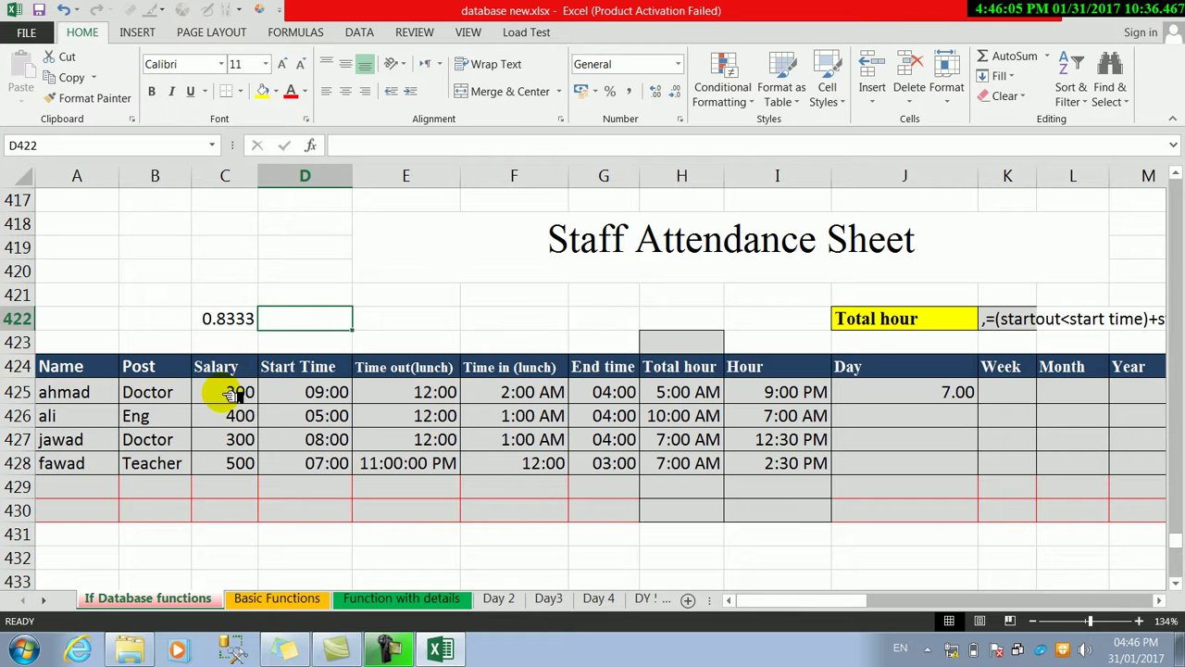
pyautogui.click(215, 319)
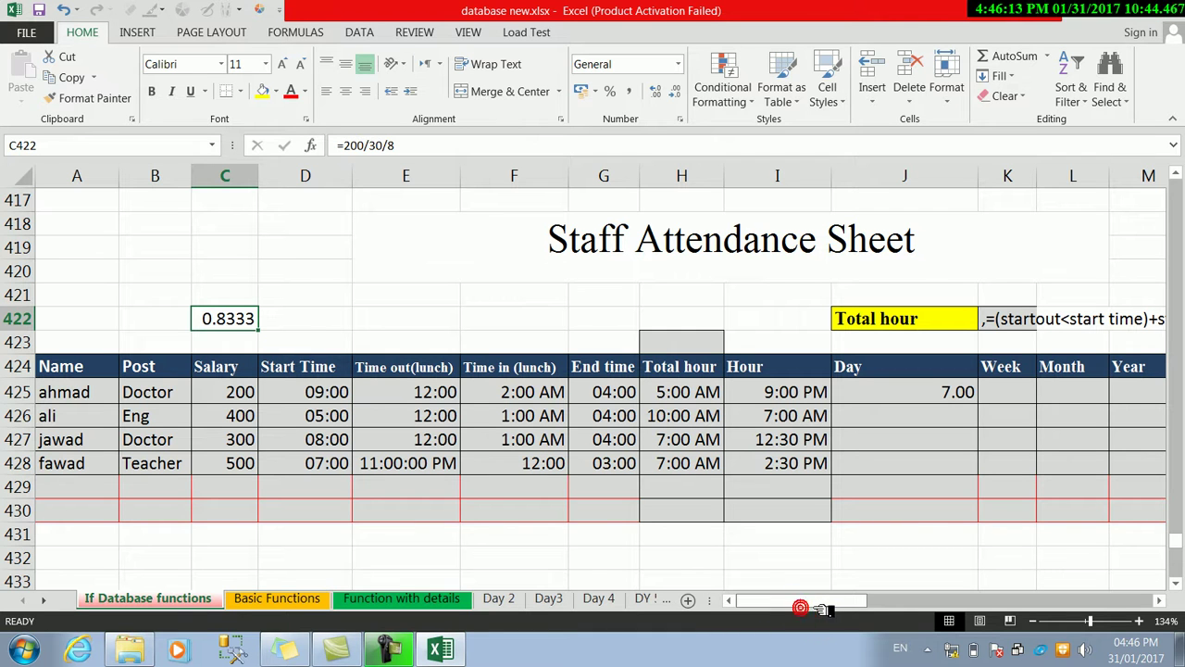
# Step: Change the first employee's salary in C425 to 1000
pyautogui.click(874, 392)
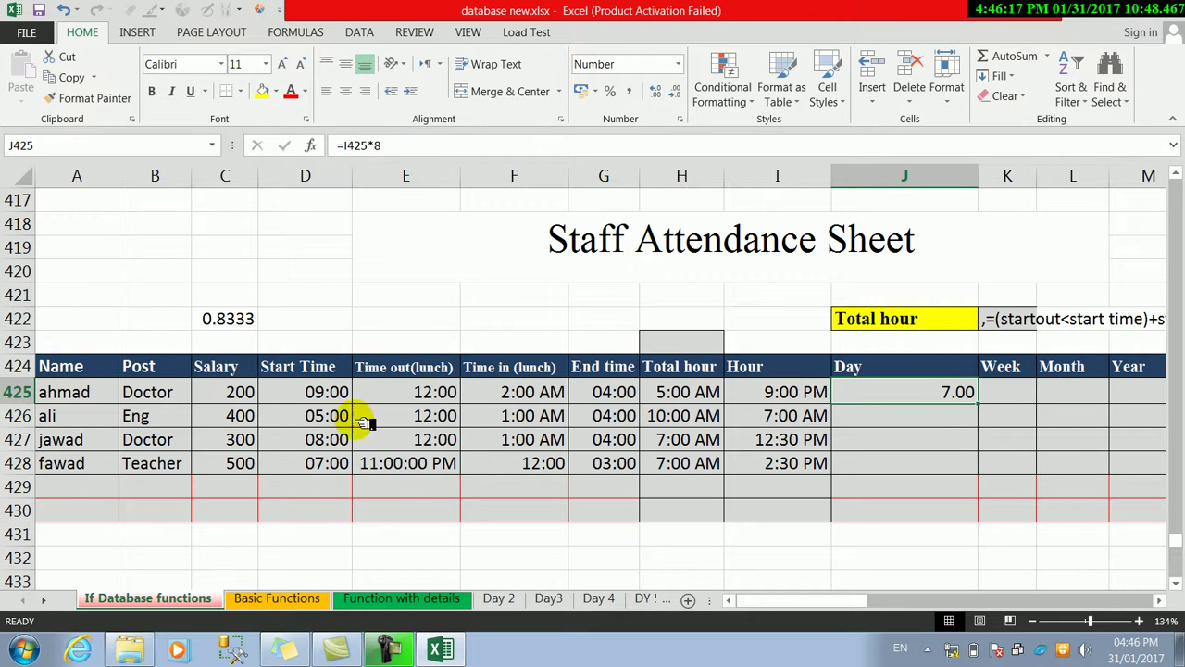
pyautogui.click(248, 393)
pyautogui.write('1000')
pyautogui.press('Return')
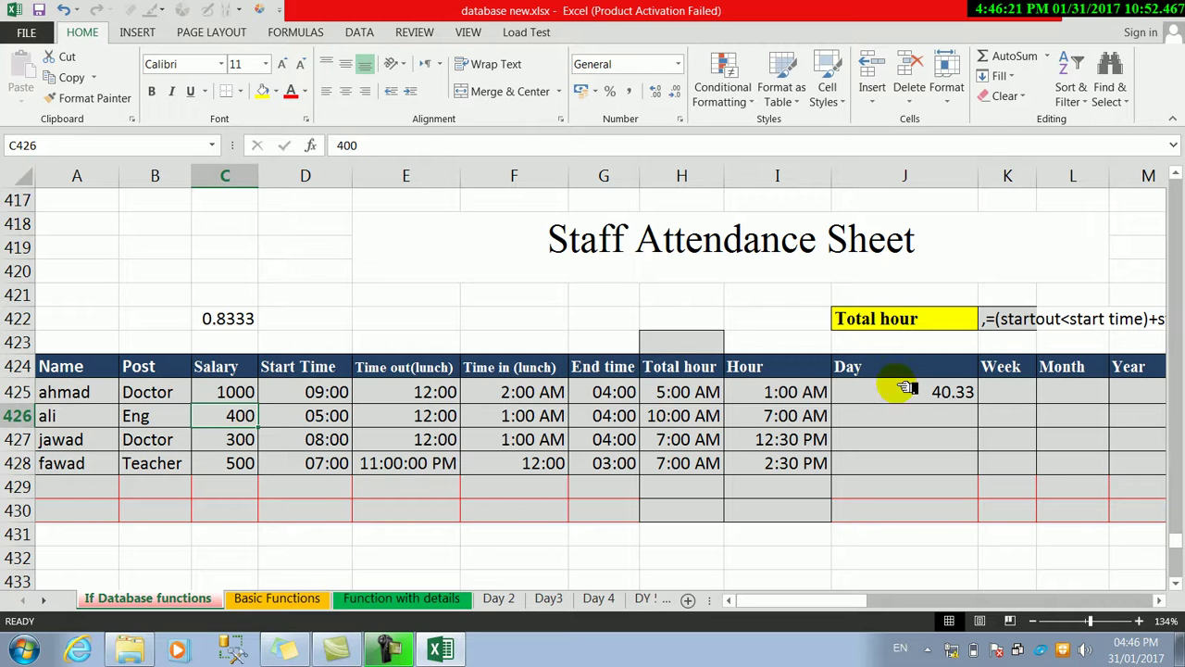
# Step: Fill the Day formula down to J428 (40.33, 18.33, 12.17, 28.83)
pyautogui.click(898, 393)
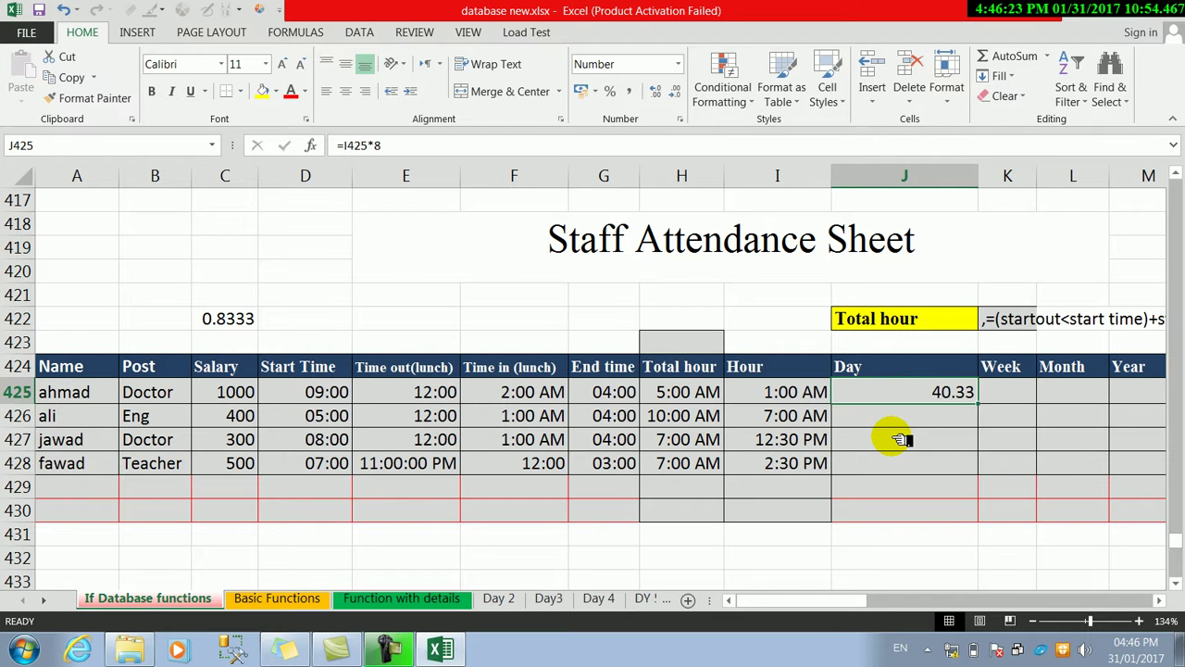
pyautogui.moveTo(978, 403); pyautogui.dragTo(974, 480)
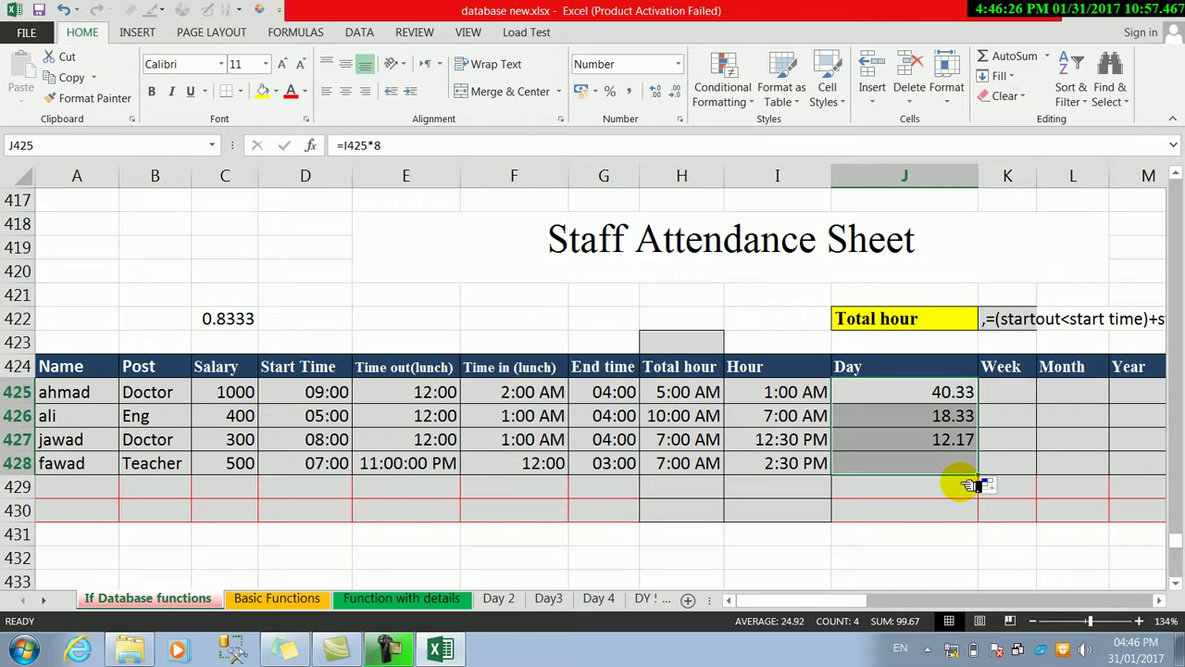
pyautogui.click(999, 393)
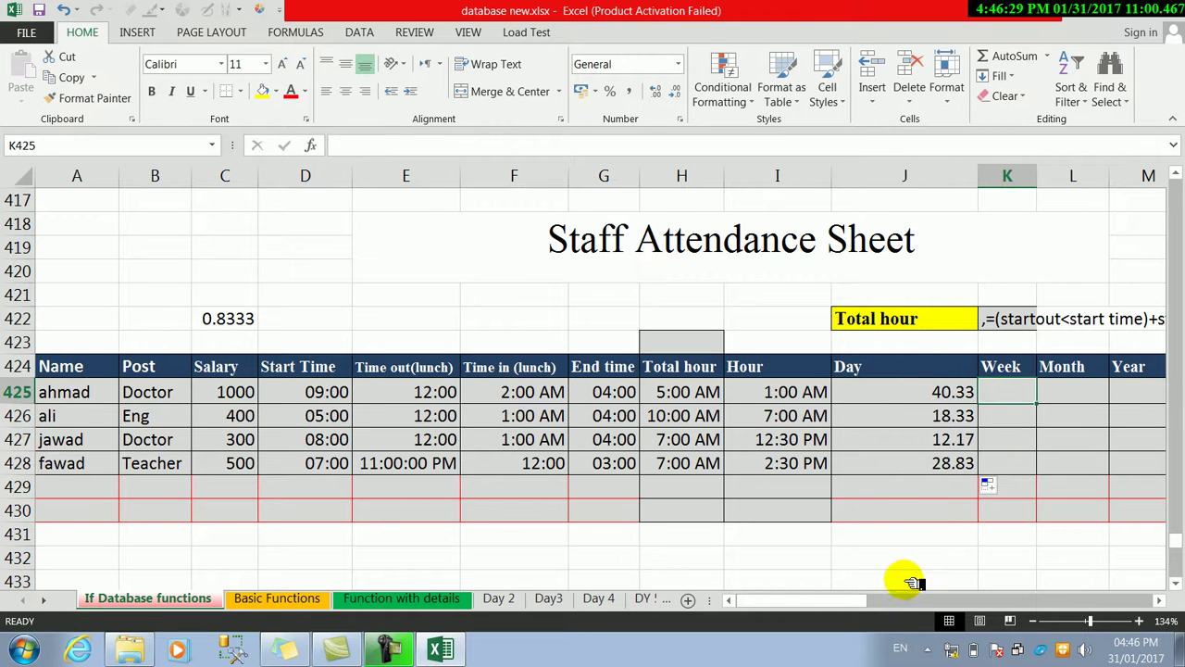
# Step: Enter =J425*6 in K425 as the first Week formula
pyautogui.moveTo(861, 609); pyautogui.dragTo(1007, 610)
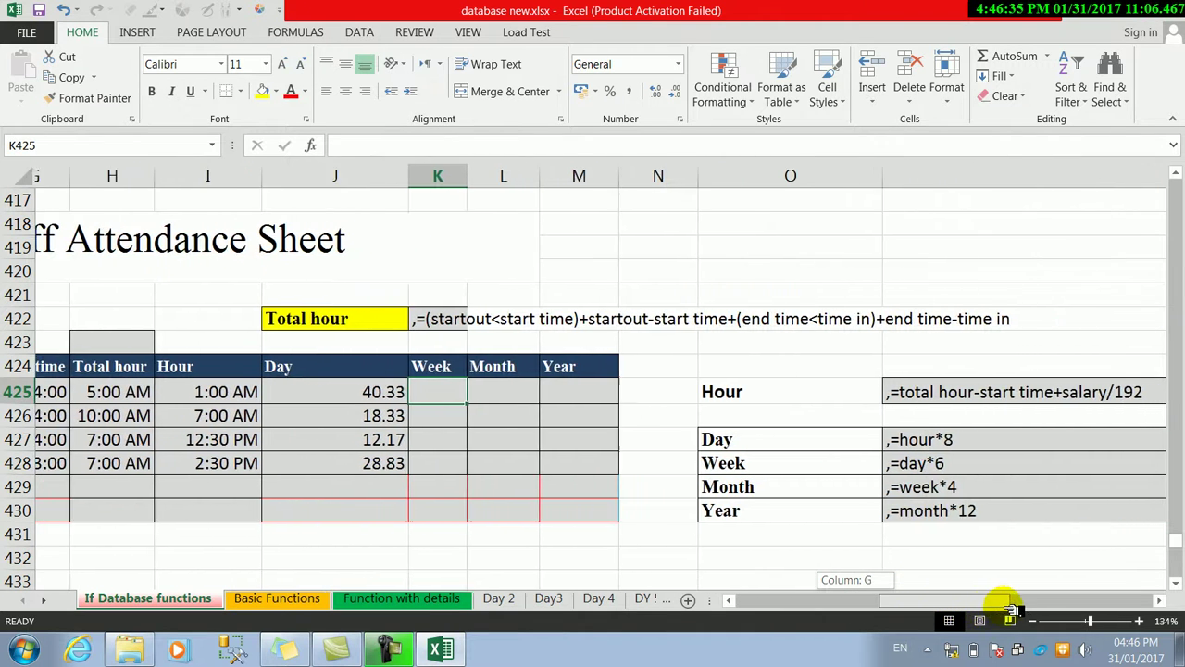
pyautogui.click(882, 463)
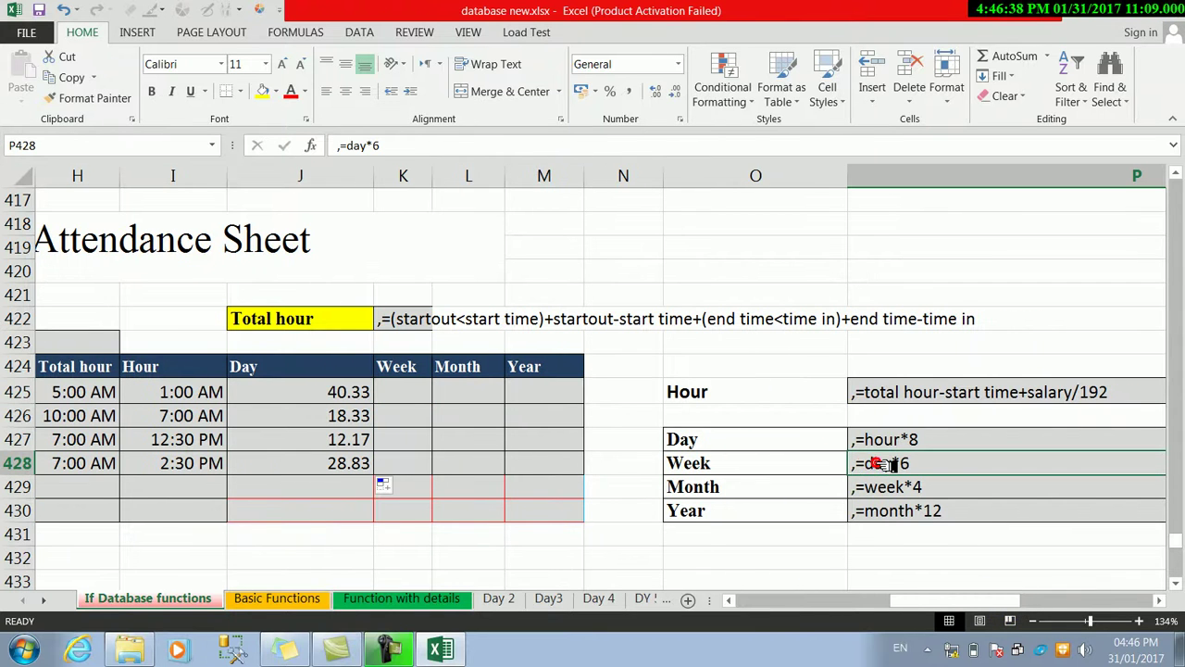
pyautogui.click(416, 391)
pyautogui.write('=')
pyautogui.click(366, 392)
pyautogui.write('*6')
pyautogui.press('Return')
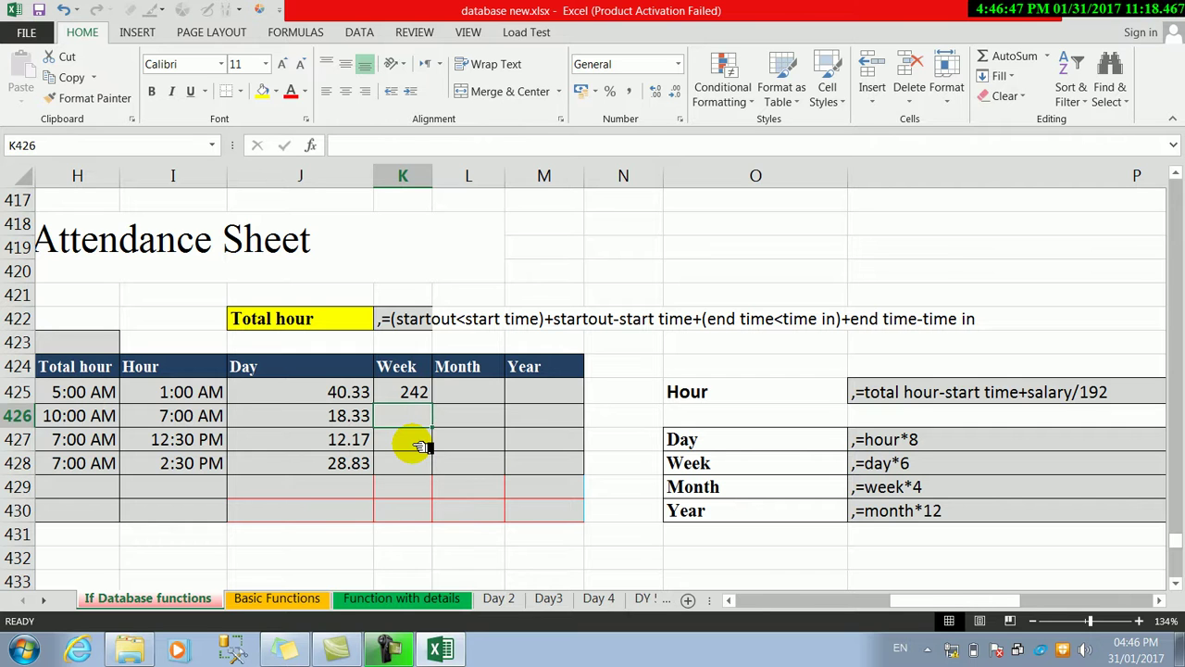
pyautogui.click(419, 393)
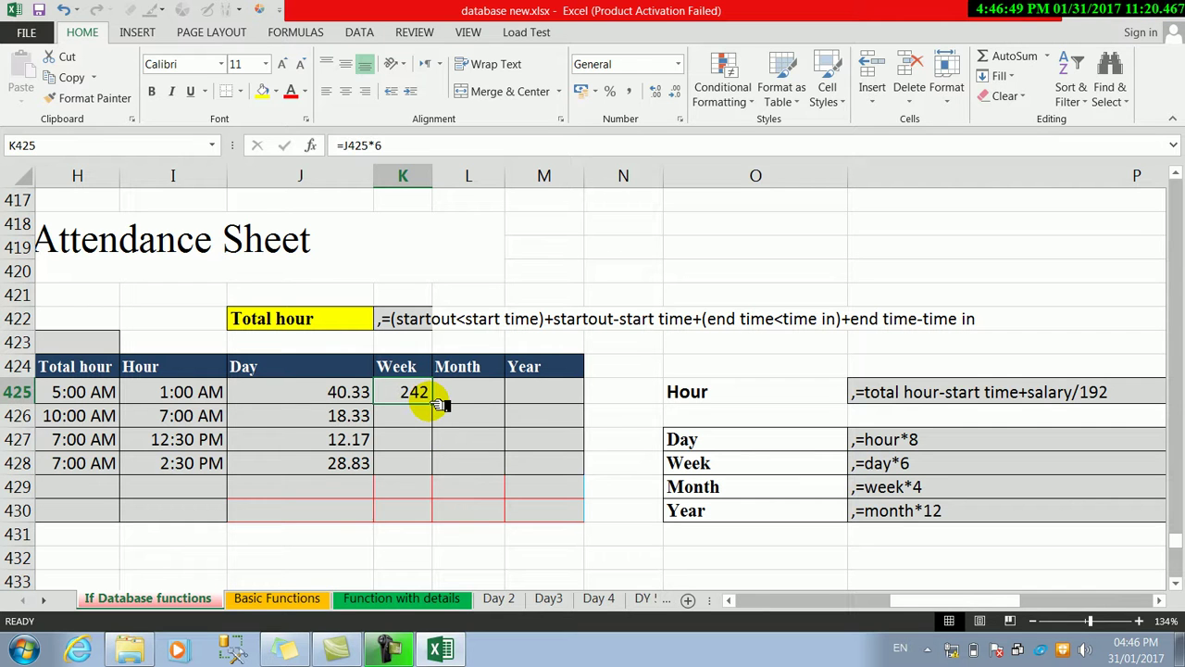
# Step: Try Week multipliers 5 and 2, undo back to *6, and fill down to K428 (242, 110, 73, 173)
pyautogui.doubleClick(435, 397)
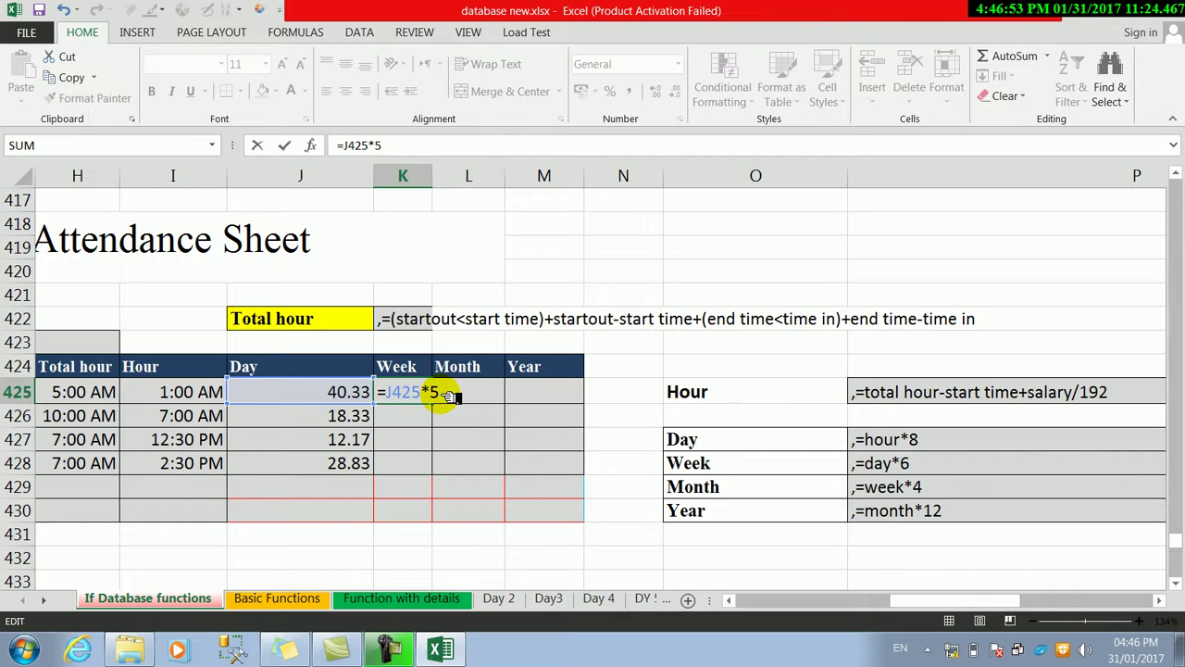
pyautogui.press('Return')
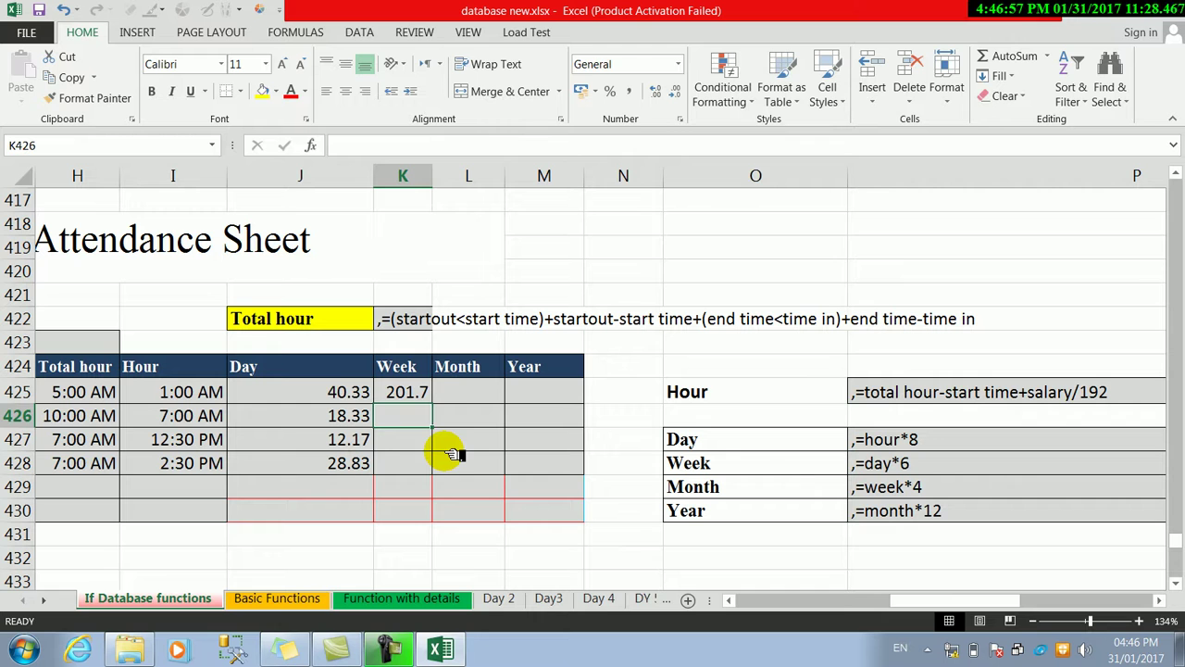
pyautogui.hotkey('ctrl', 'z')
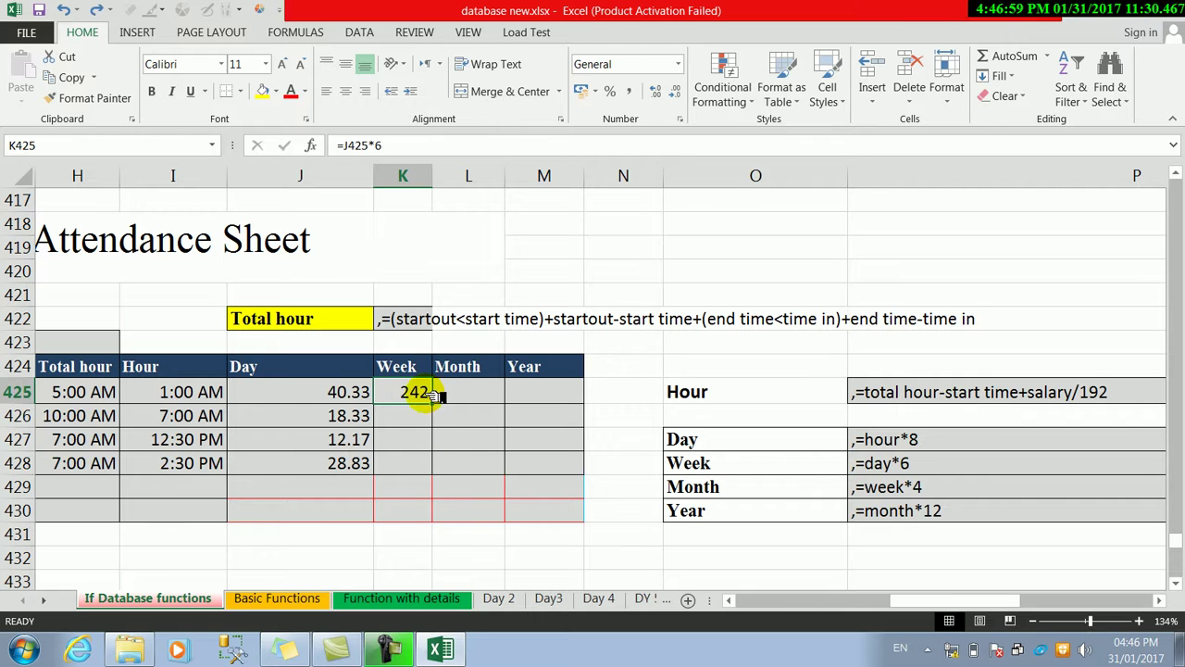
pyautogui.doubleClick(435, 395)
pyautogui.press('BackSpace')
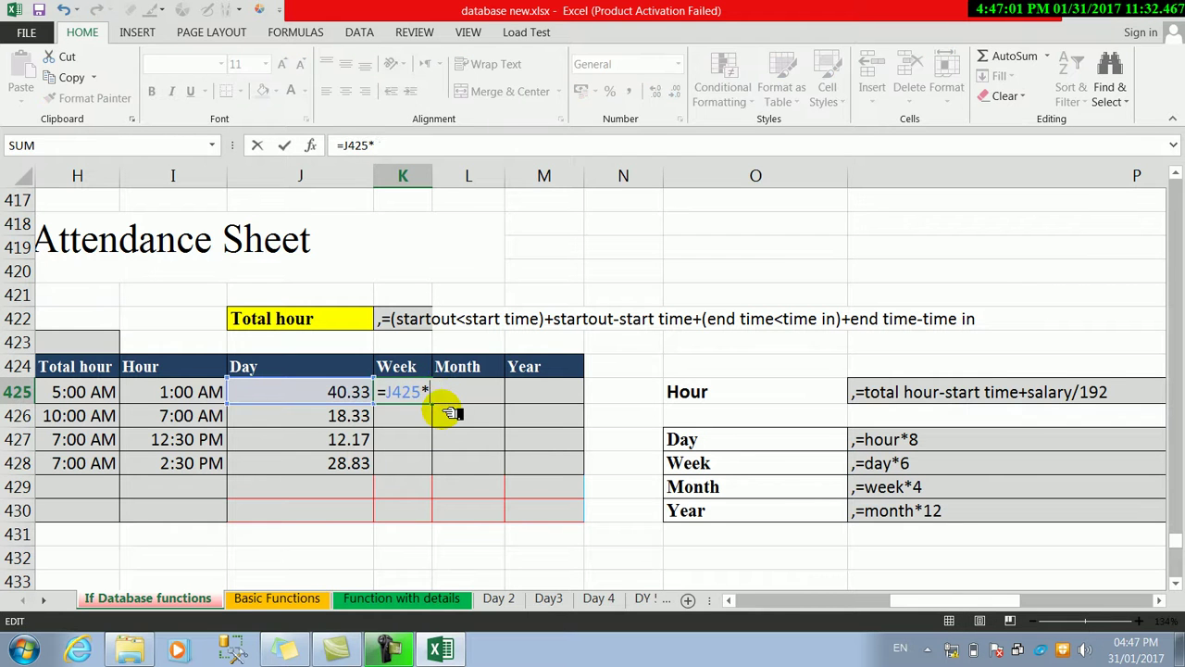
pyautogui.write('2')
pyautogui.press('Return')
pyautogui.click(421, 396)
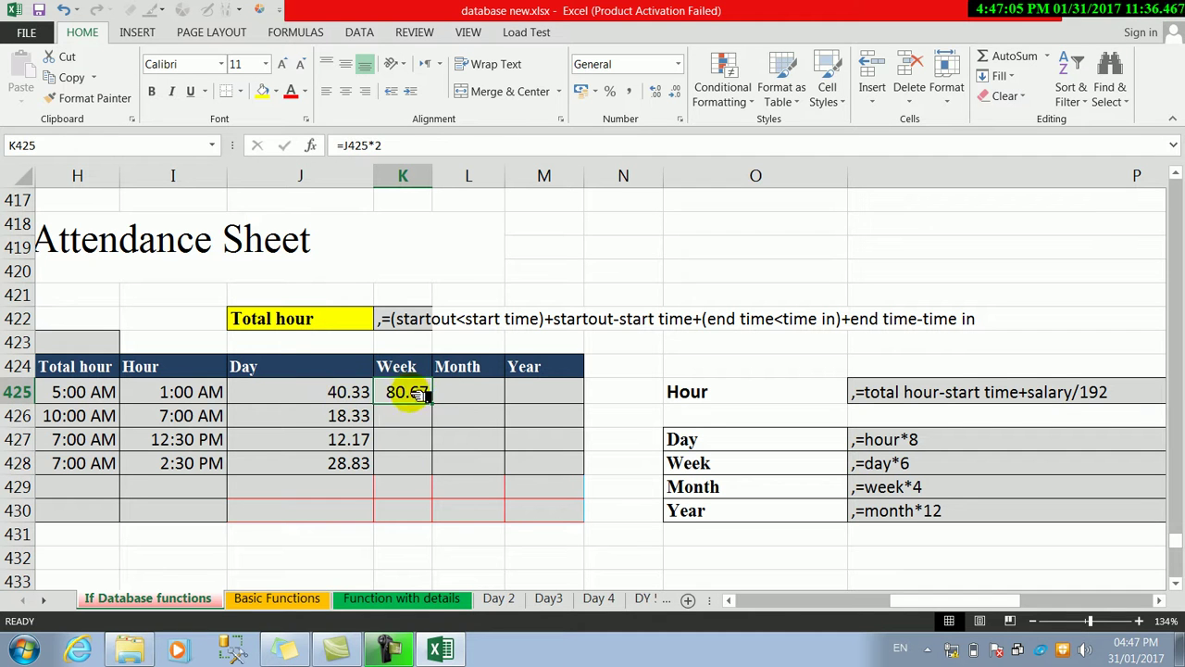
pyautogui.hotkey('ctrl', 'z')
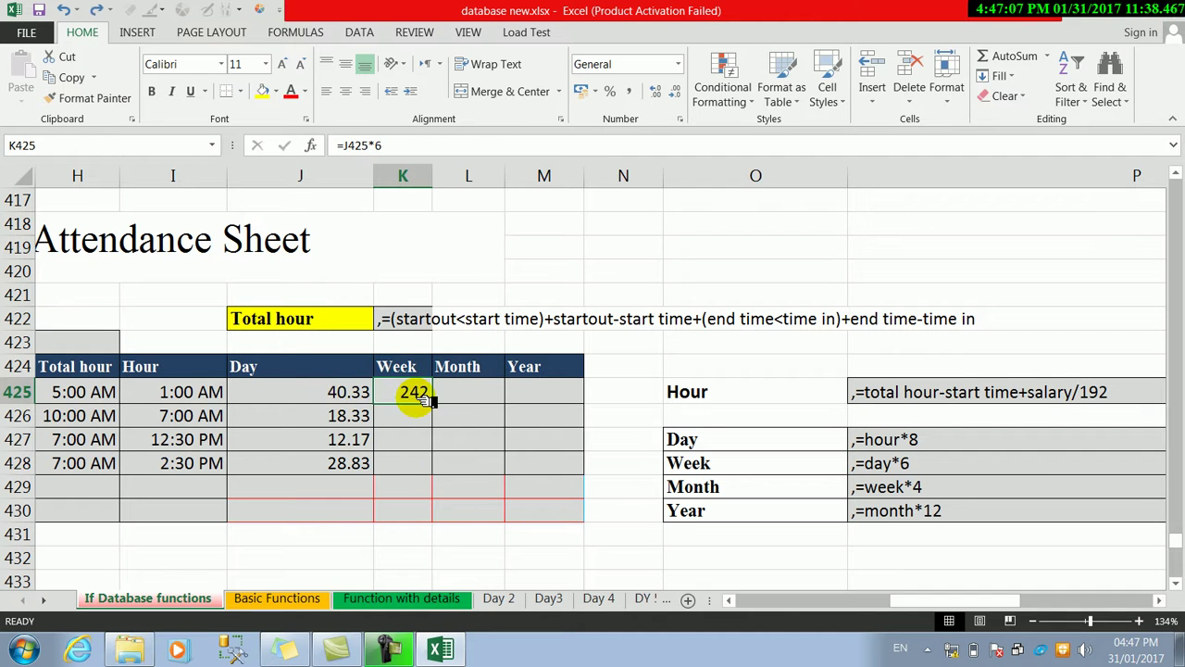
pyautogui.moveTo(431, 401); pyautogui.dragTo(426, 484)
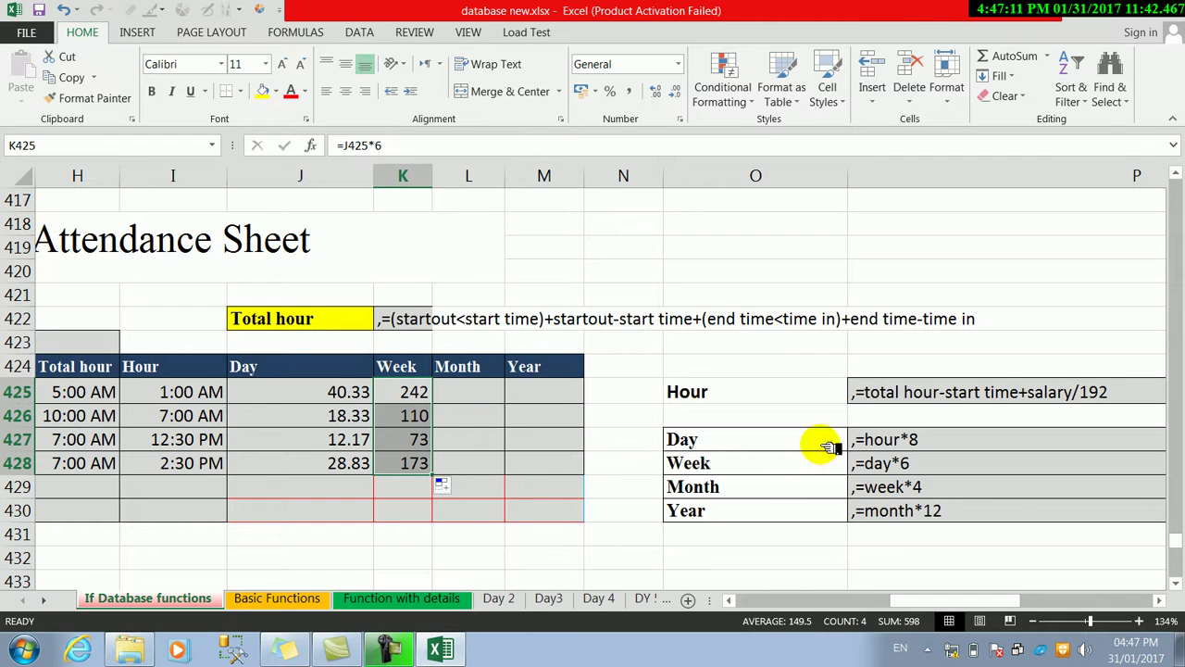
# Step: Start the Month formula in L425 by referencing the Week value K425
pyautogui.click(863, 488)
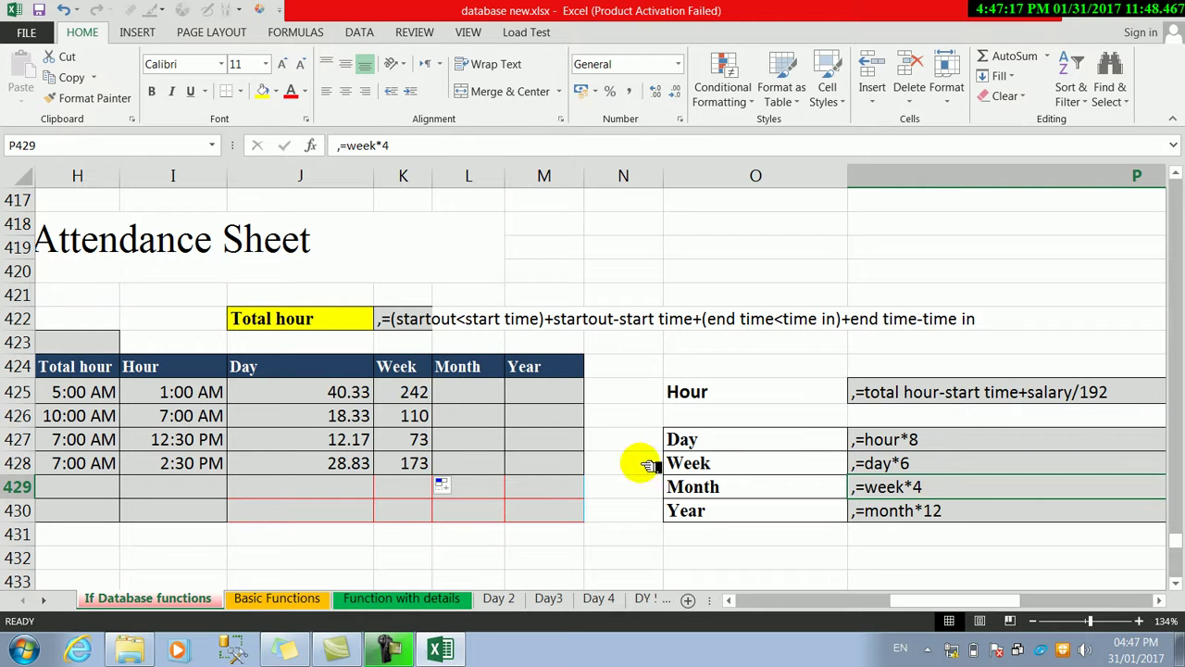
pyautogui.click(473, 396)
pyautogui.write('=')
pyautogui.click(415, 393)
# Step: Complete =K425*4 in L425 and fill Month down to L428 (968, 440, 292, 692)
pyautogui.write('*4')
pyautogui.press('Return')
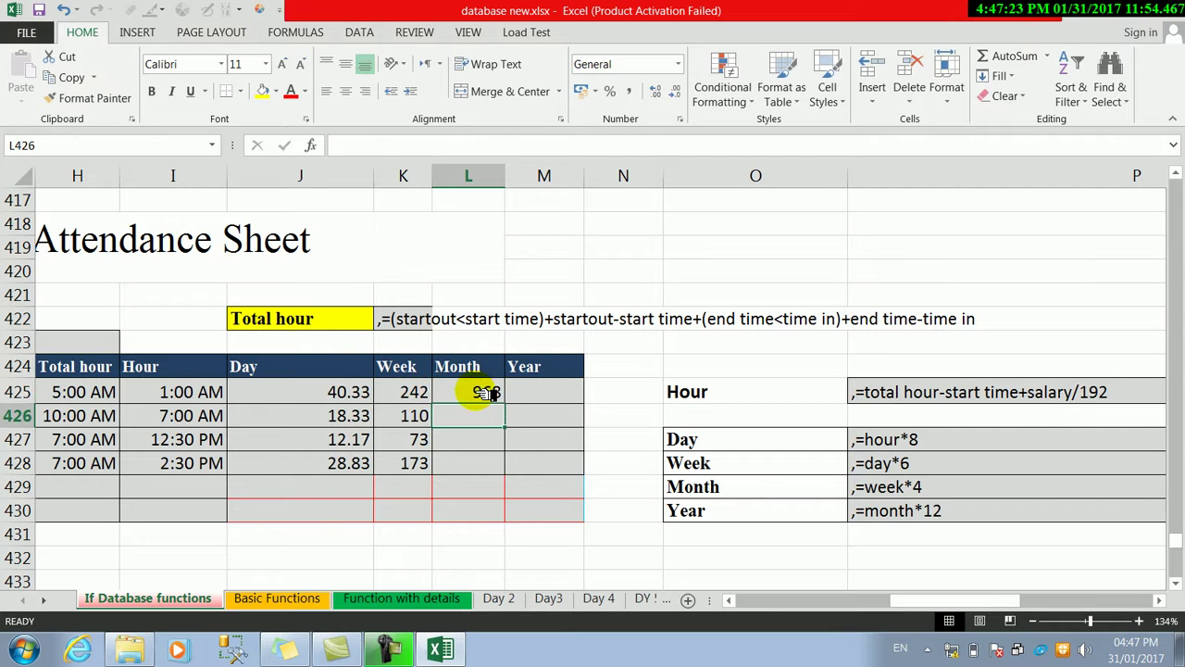
pyautogui.click(471, 393)
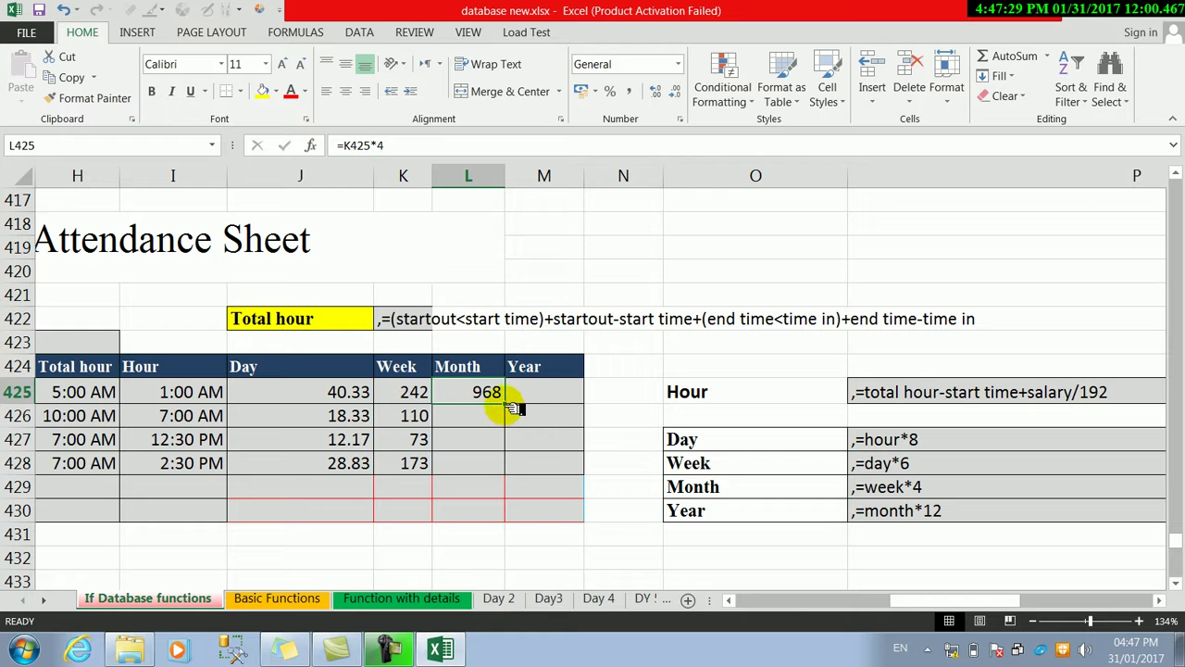
pyautogui.moveTo(512, 409); pyautogui.dragTo(500, 463)
# Step: Enter =L425*12 in M425 and fill Year down to M428 (11616, 5280, 3504, 8304)
pyautogui.click(537, 398)
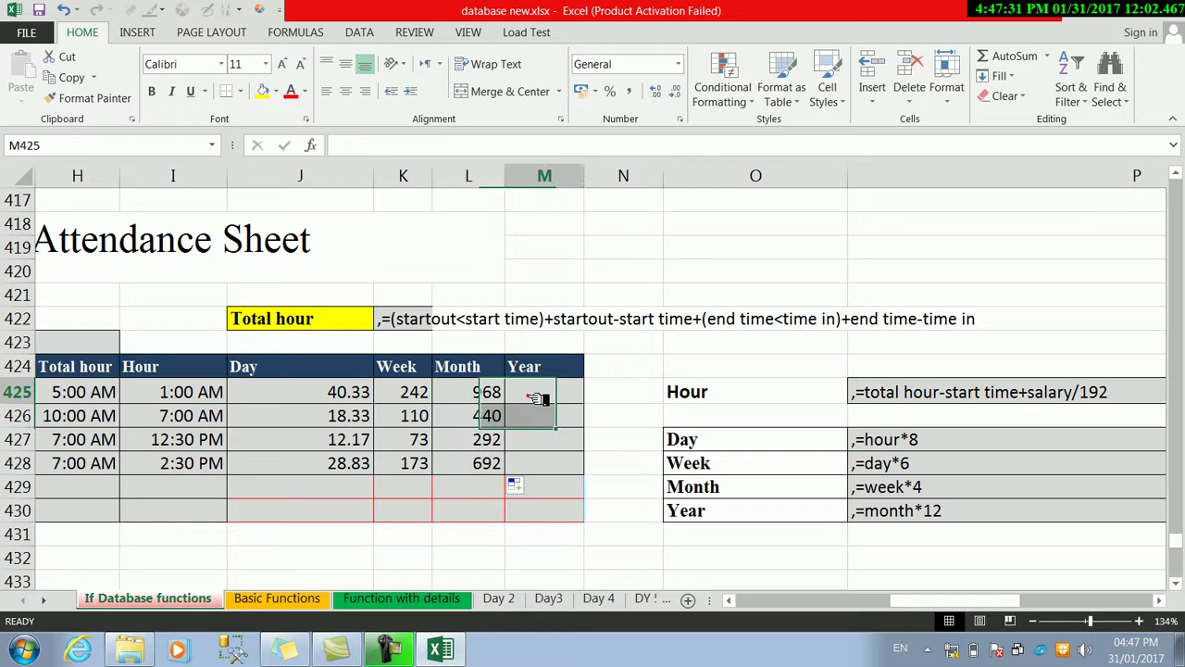
pyautogui.write('=')
pyautogui.click(488, 391)
pyautogui.write('*')
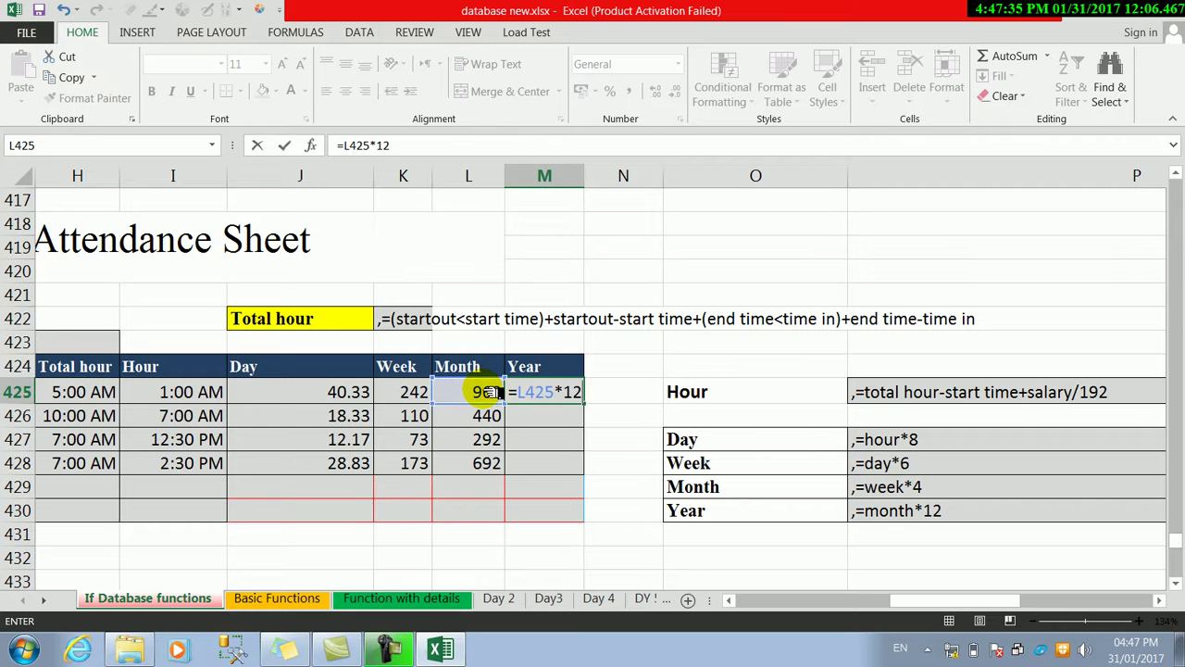
pyautogui.press('Return')
pyautogui.click(567, 392)
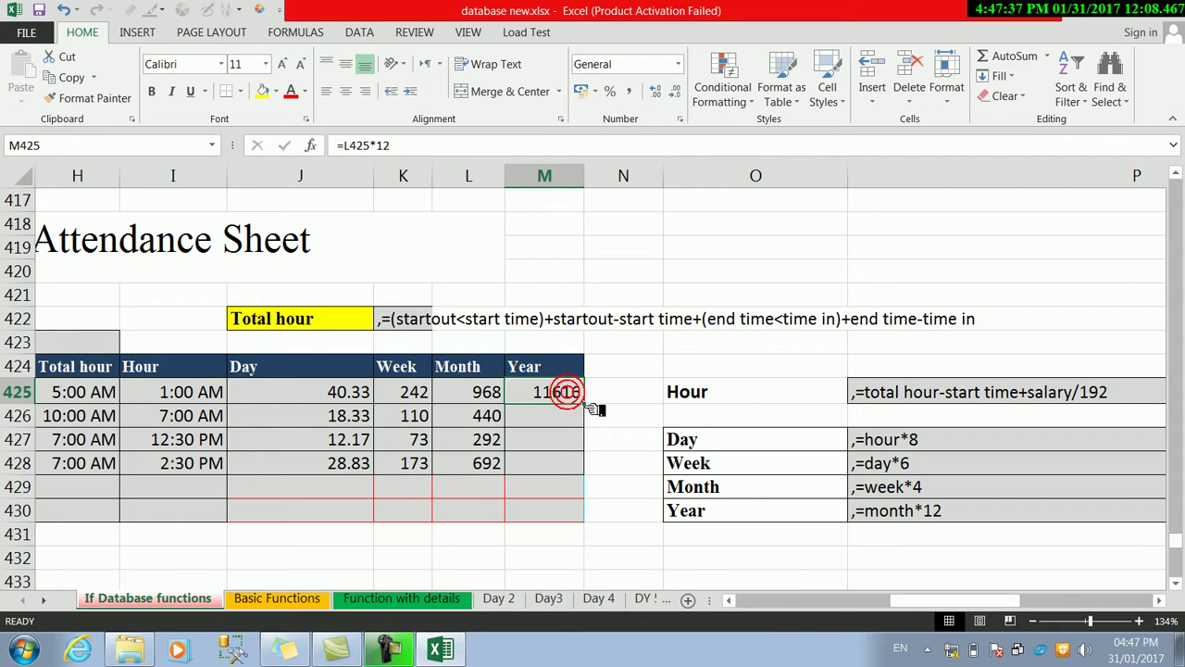
pyautogui.moveTo(584, 404); pyautogui.dragTo(586, 473)
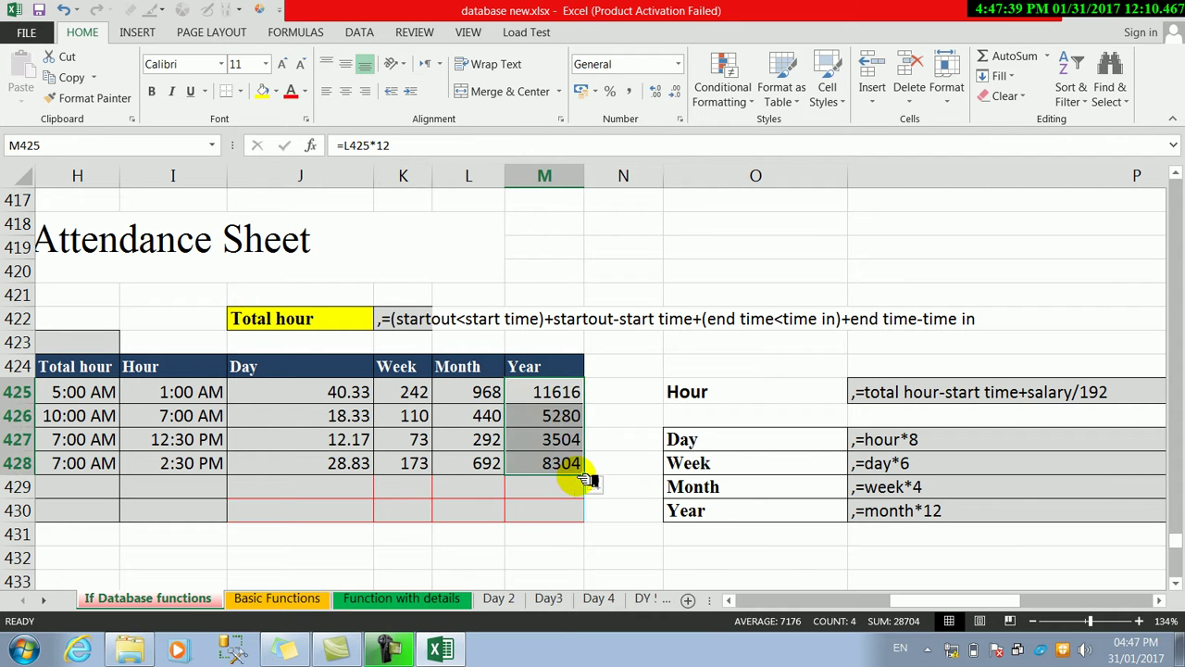
pyautogui.click(324, 560)
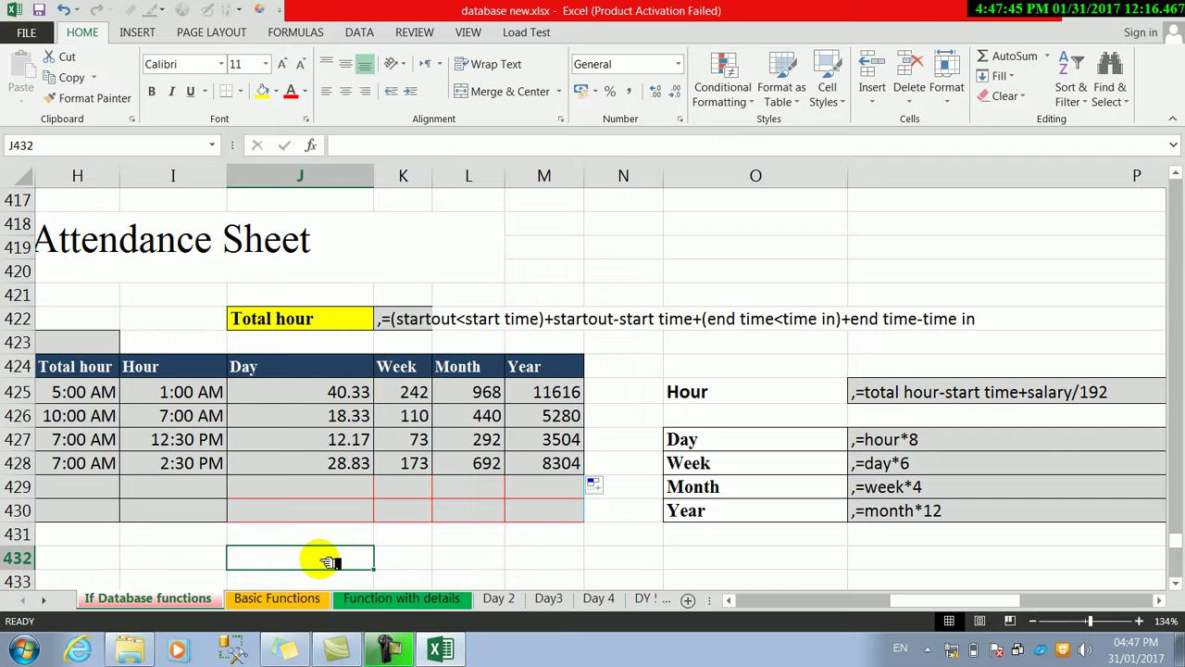
# Step: Enter the scratch formula =200/30/2 in J432, showing 3.333333333
pyautogui.write('=200/30/')
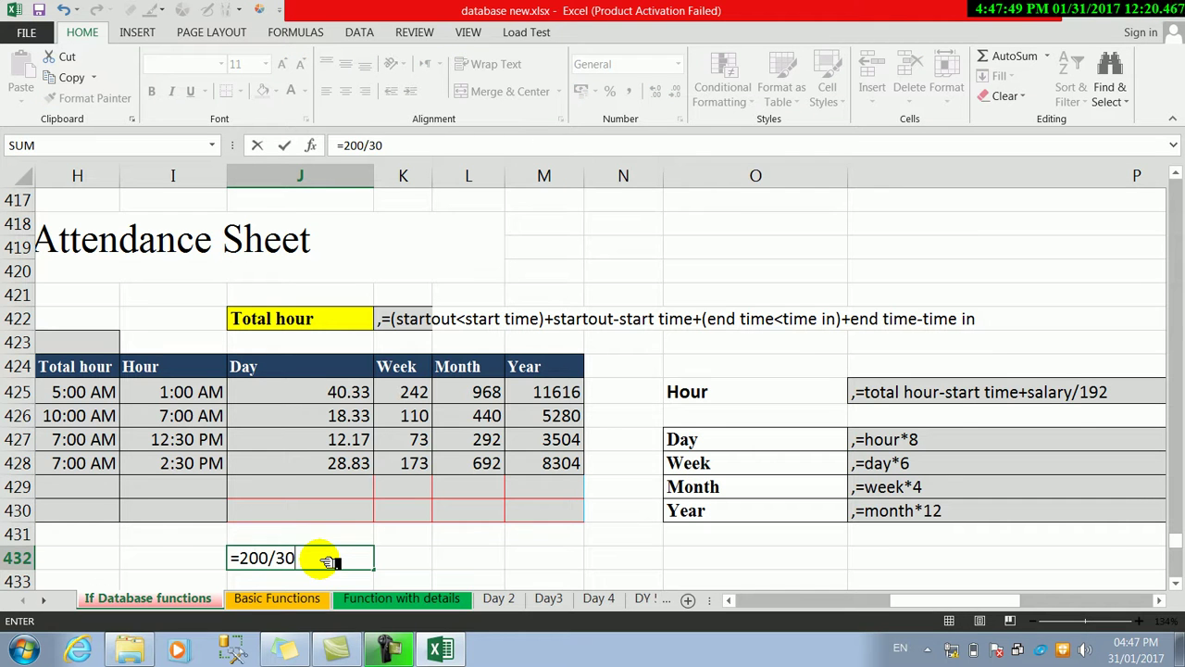
pyautogui.write('8')
pyautogui.press('Return')
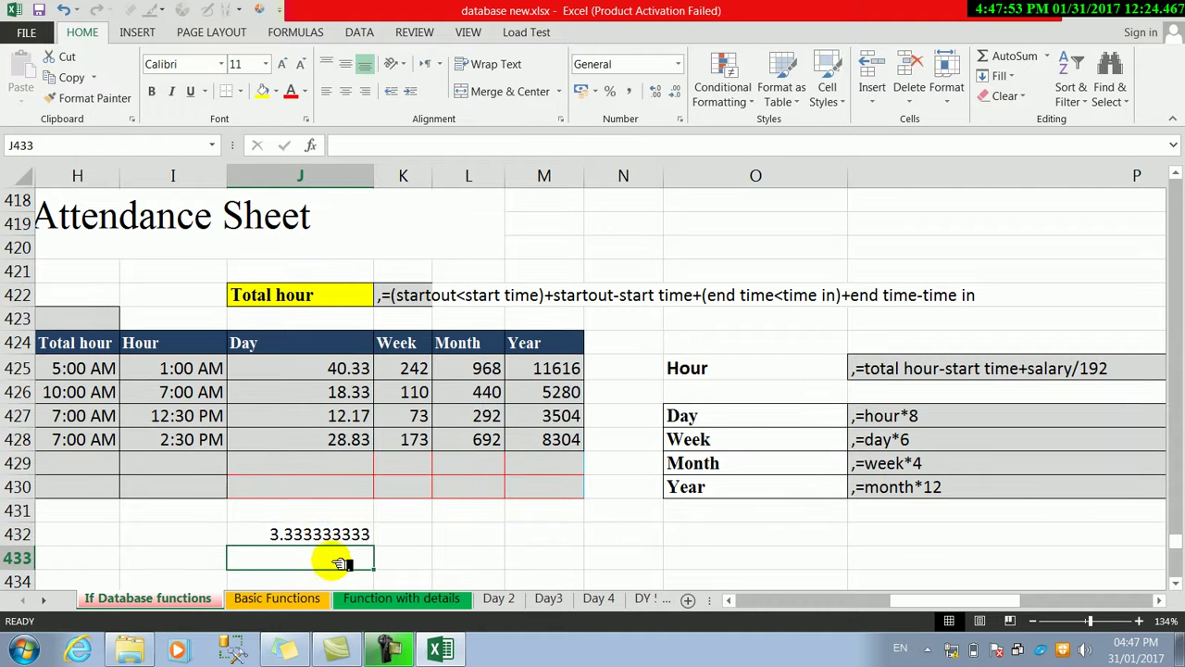
pyautogui.click(336, 536)
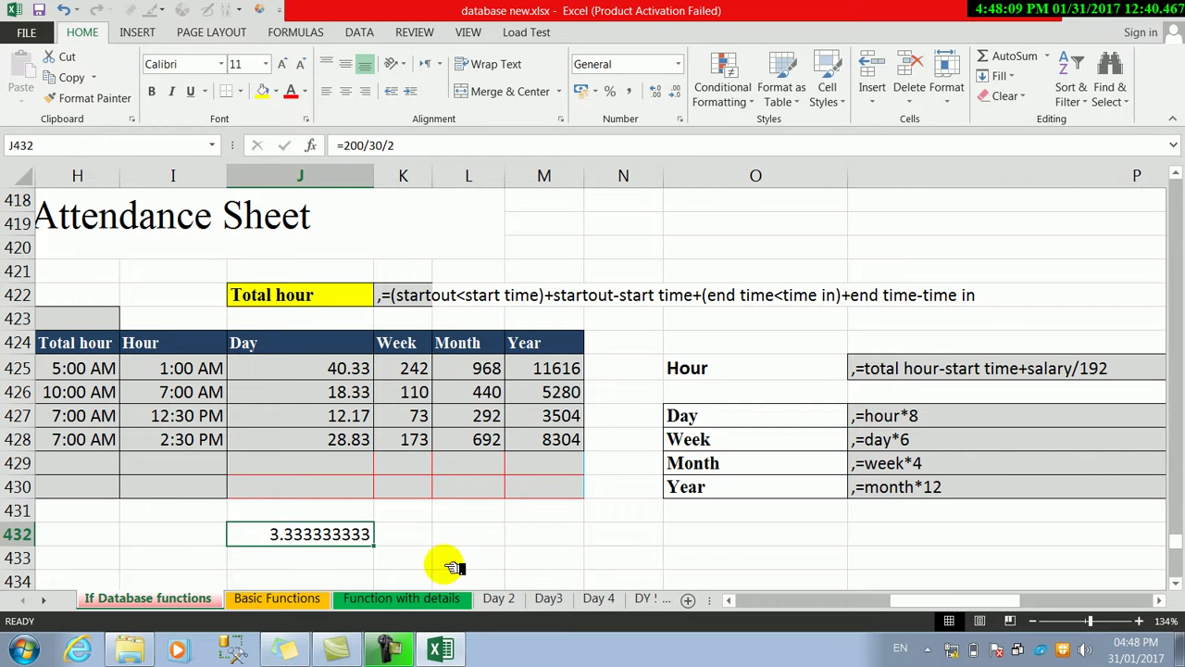
# Step: Add a test formula in L432 multiplying the Day value J425 by 30
pyautogui.click(478, 535)
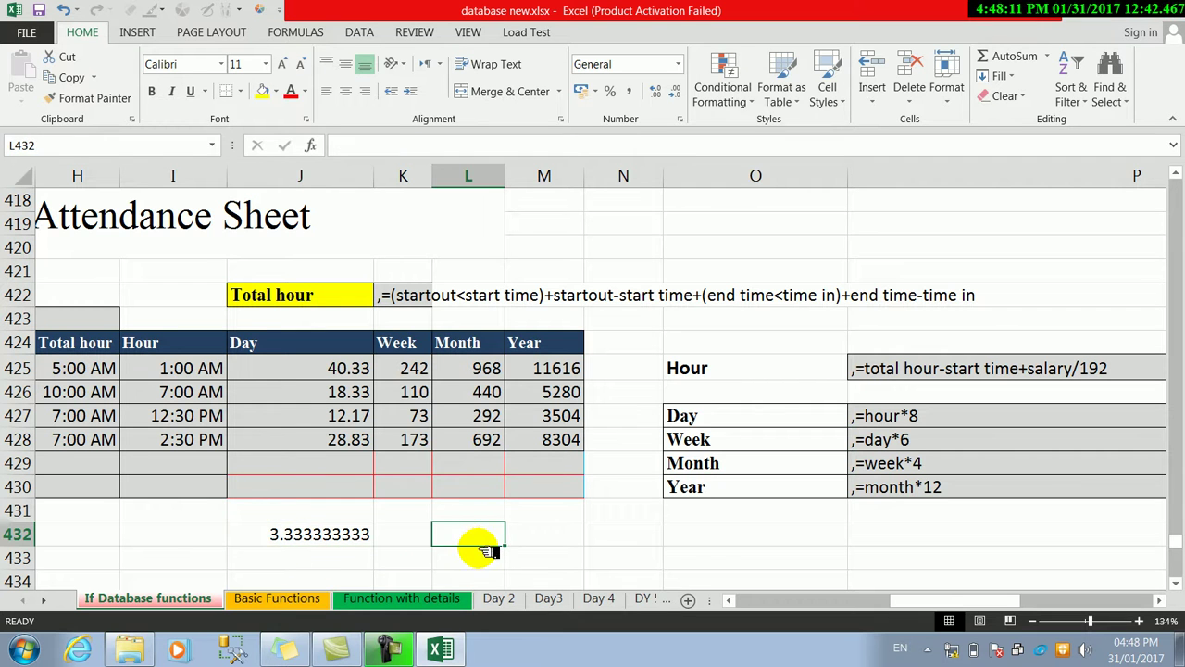
pyautogui.write('=')
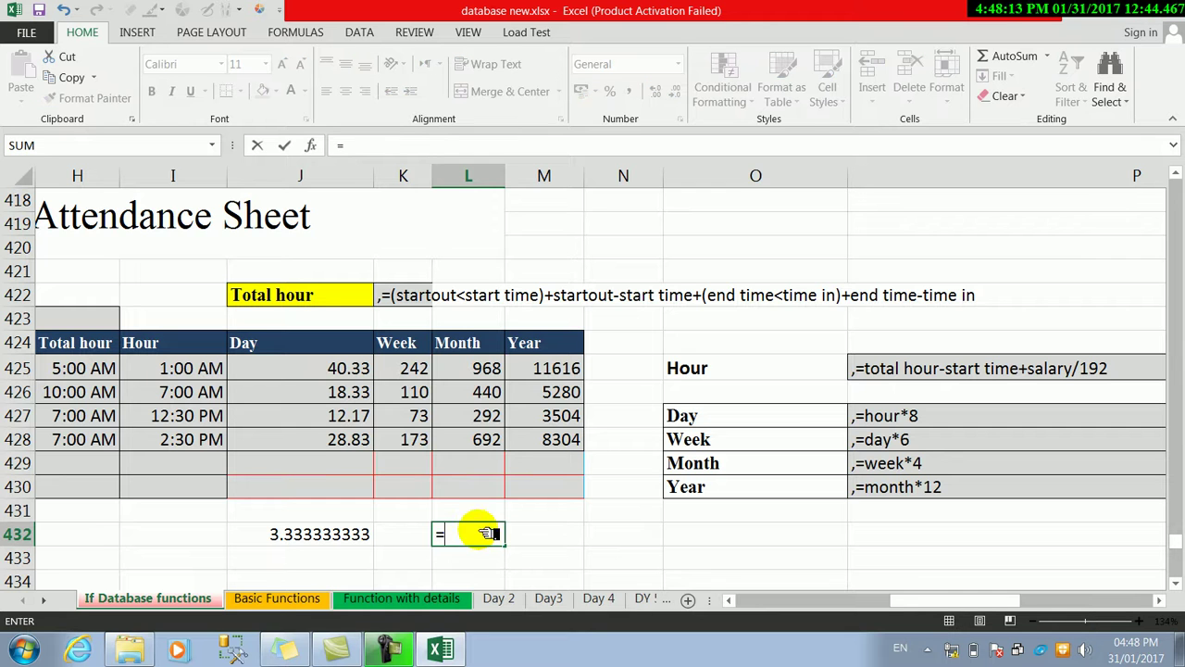
pyautogui.click(326, 368)
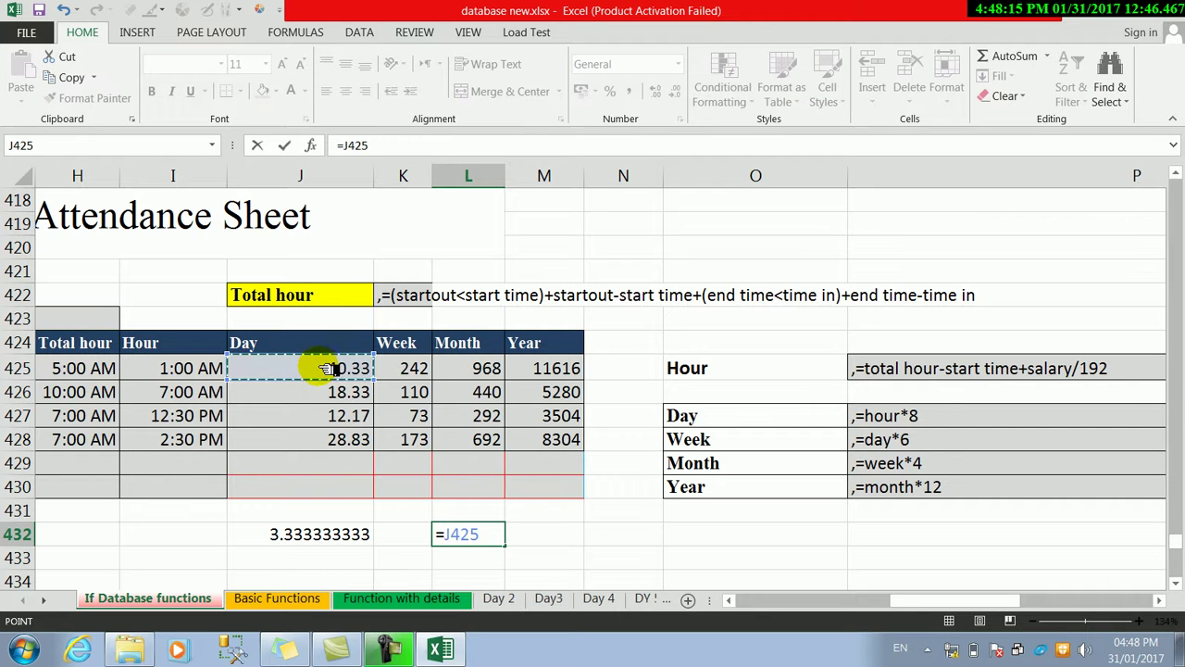
pyautogui.write('*')
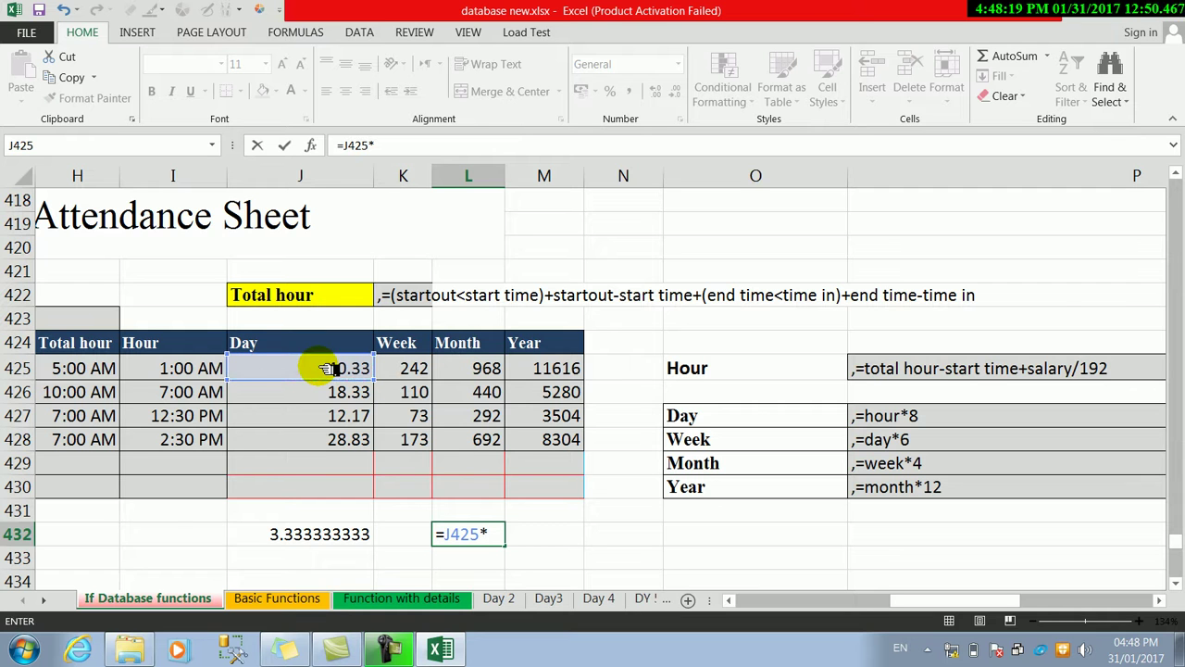
pyautogui.write('30')
pyautogui.press('Return')
pyautogui.click(470, 534)
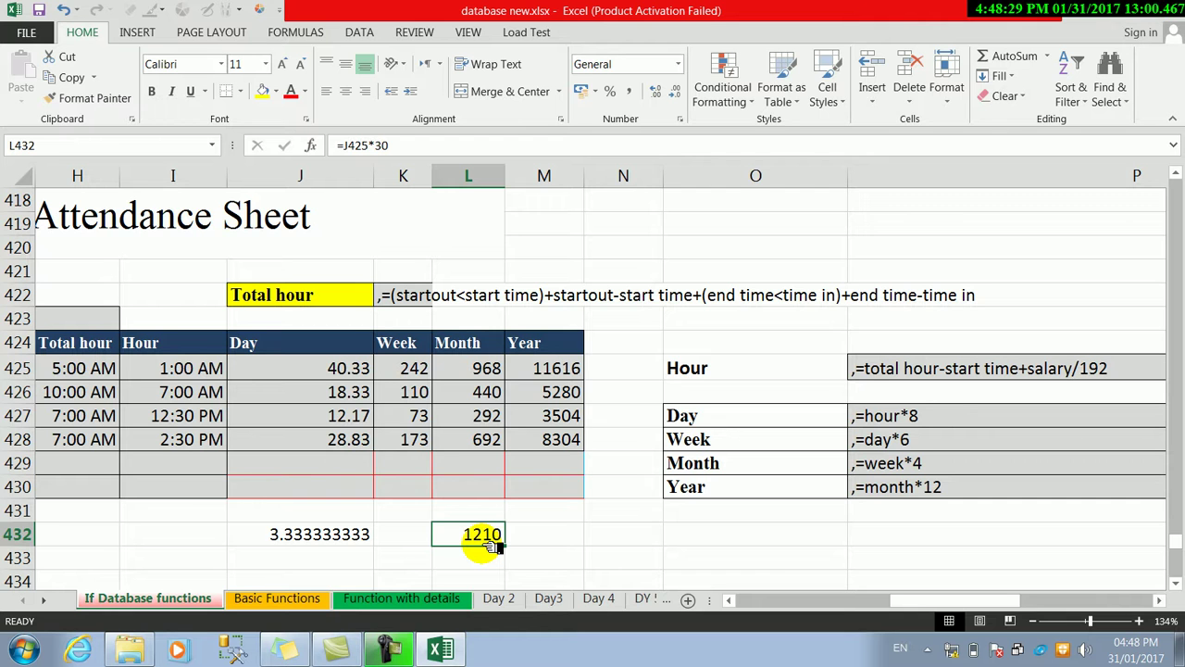
# Step: Replace L432's test formula with =J425*22
pyautogui.press('F2')
pyautogui.press('Escape')
pyautogui.write('=')
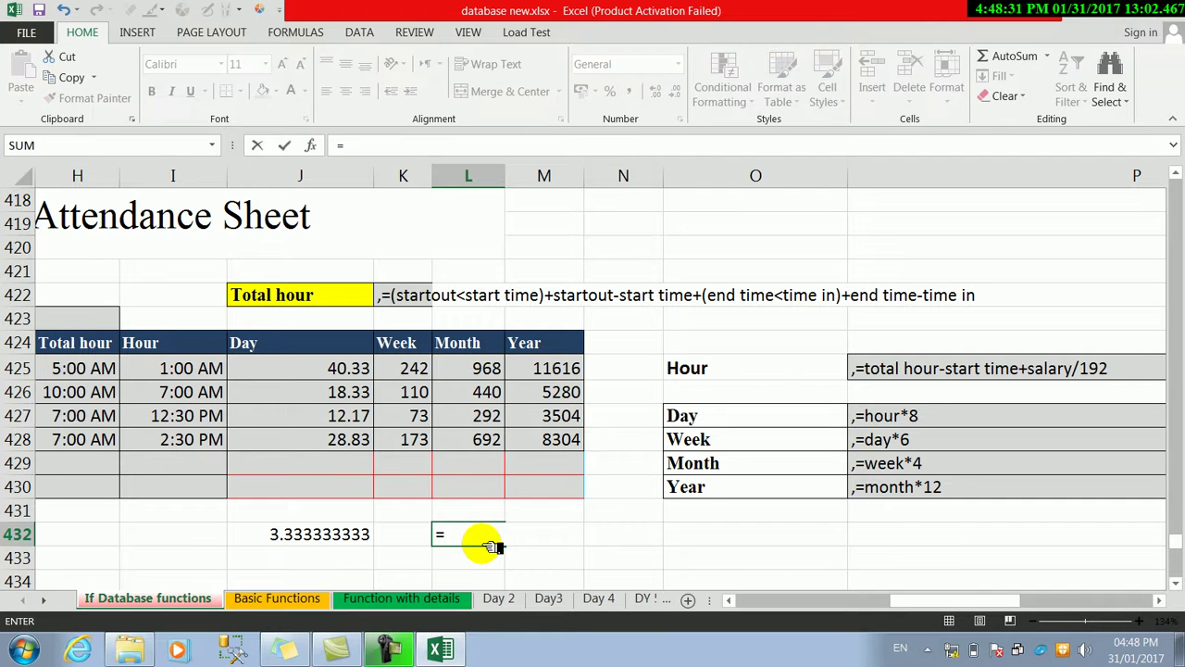
pyautogui.click(358, 370)
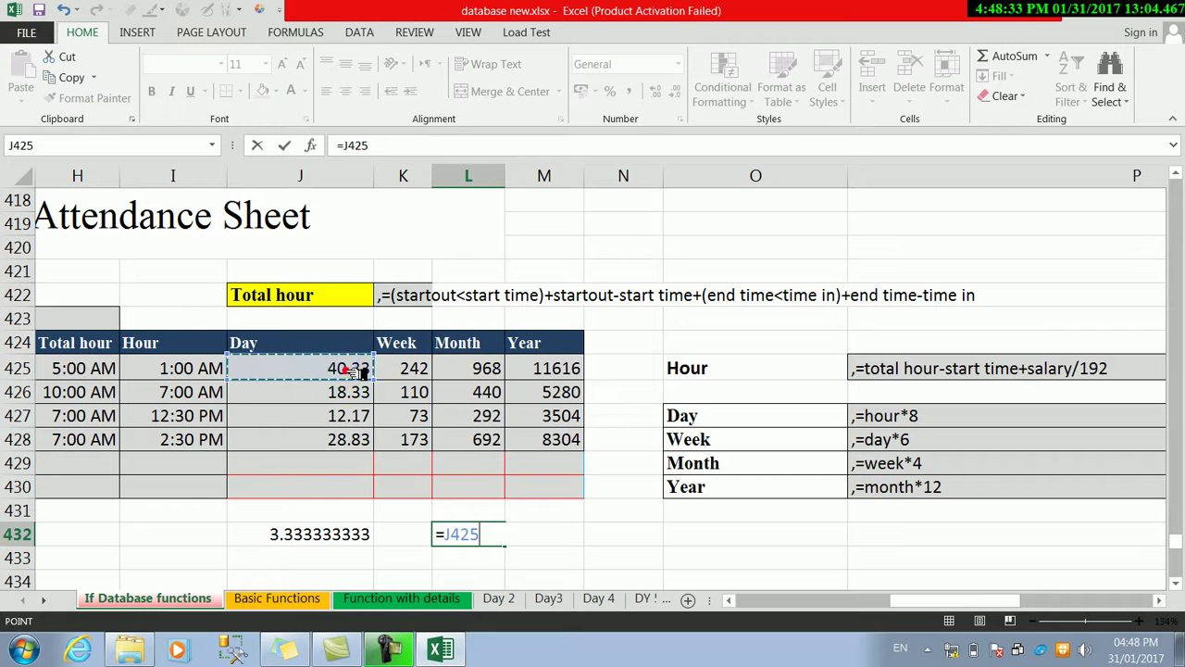
pyautogui.write('*22')
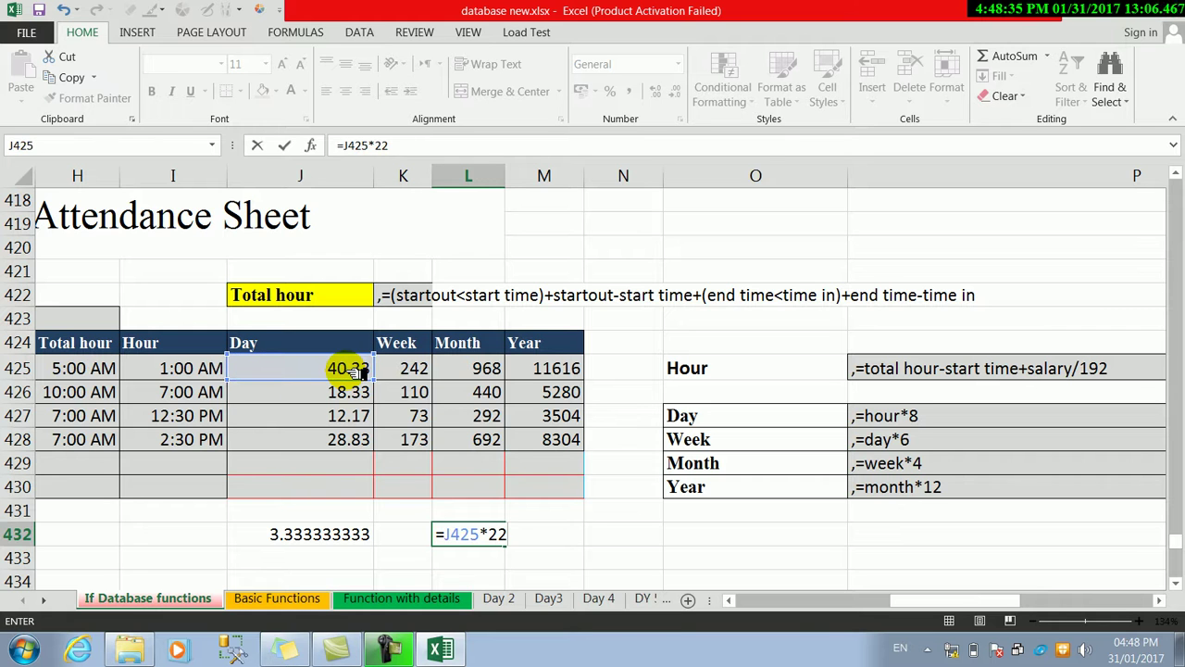
pyautogui.press('Return')
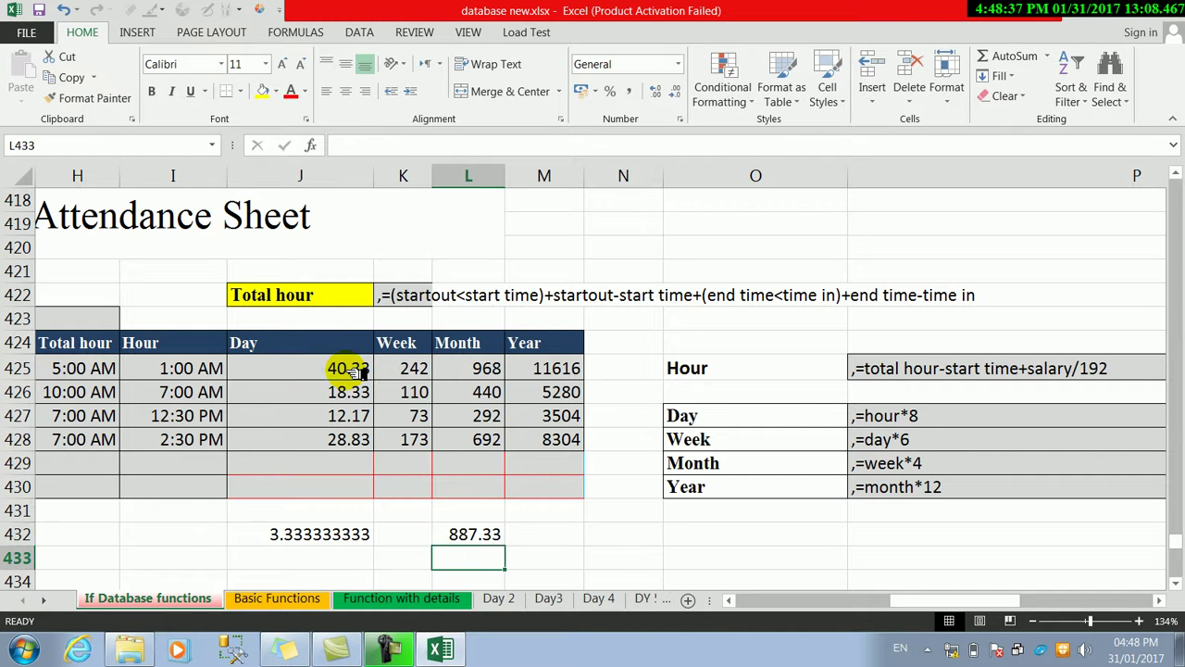
pyautogui.click(477, 537)
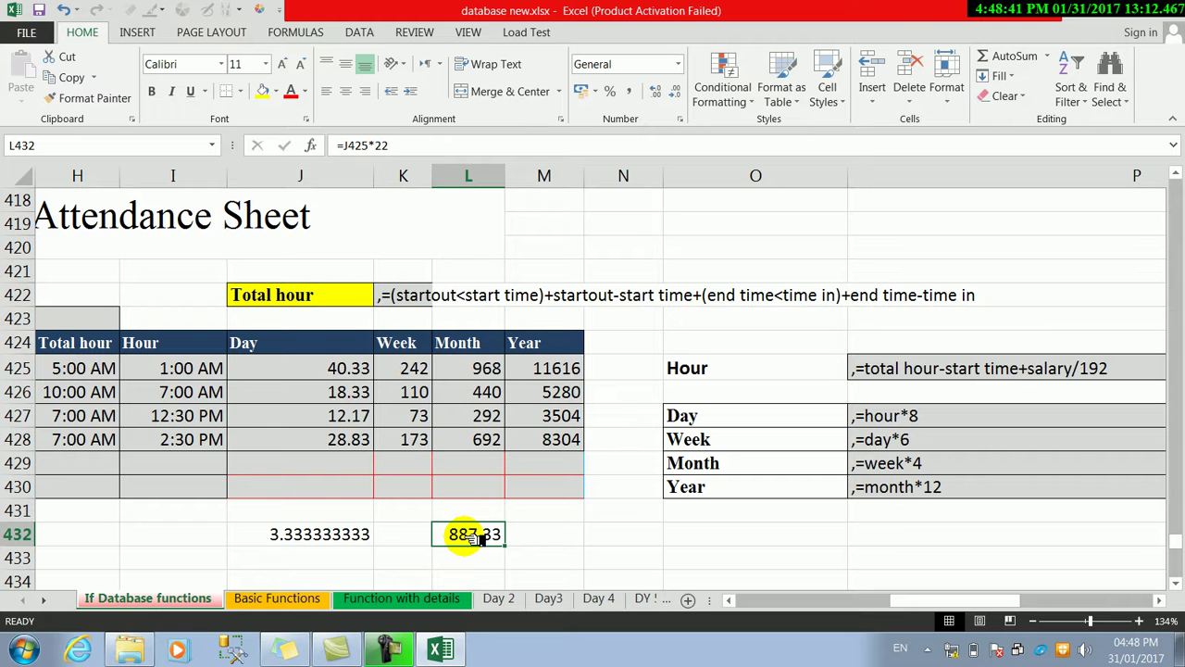
# Step: Change J432's final divisor from 2 to 5, giving =200/30/5 (1.333333333)
pyautogui.doubleClick(339, 543)
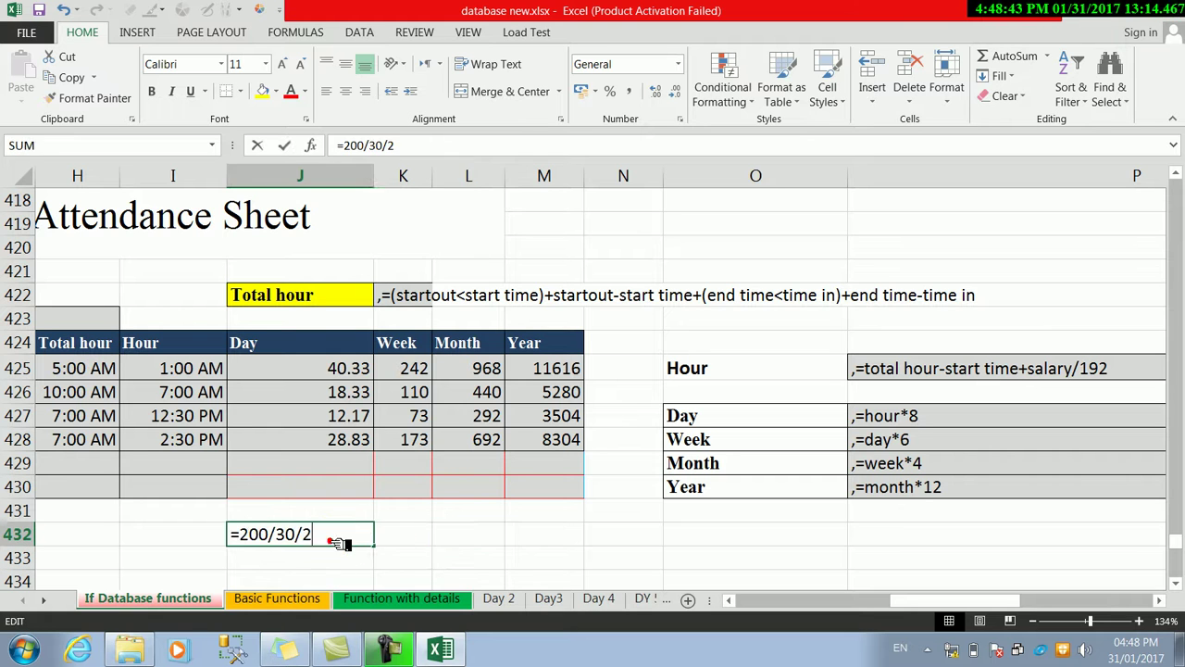
pyautogui.press('BackSpace')
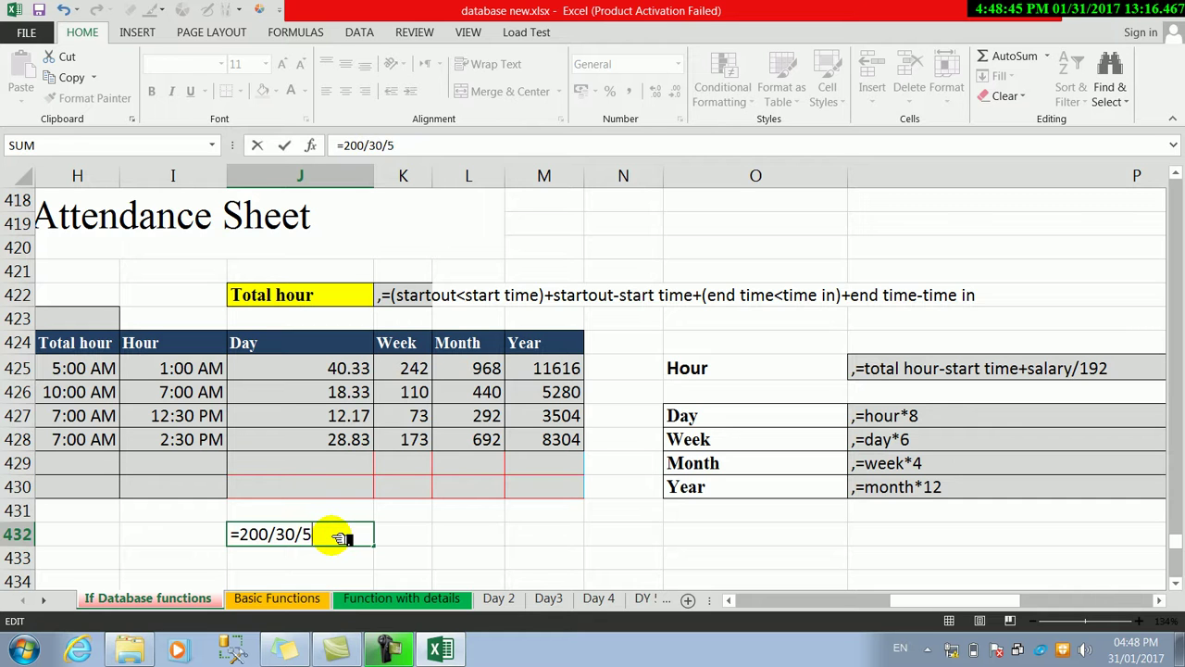
pyautogui.press('Return')
pyautogui.click(339, 539)
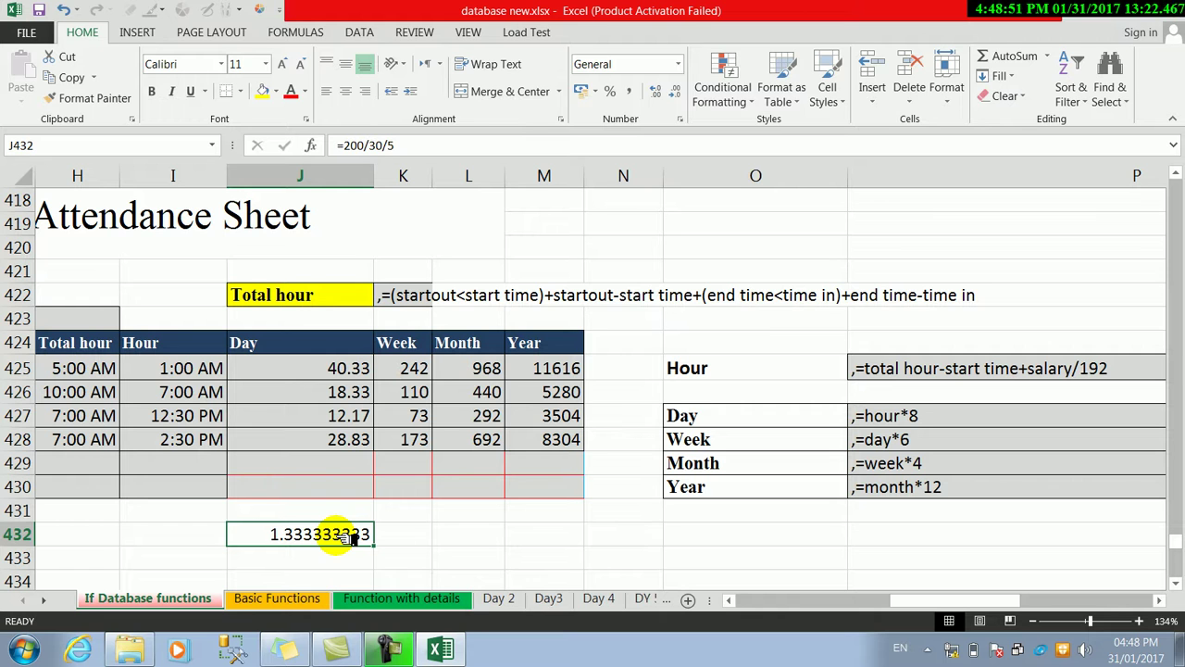
# Step: Change K425's Week formula to =J425*8 and fill it down through K428
pyautogui.click(414, 369)
pyautogui.doubleClick(414, 368)
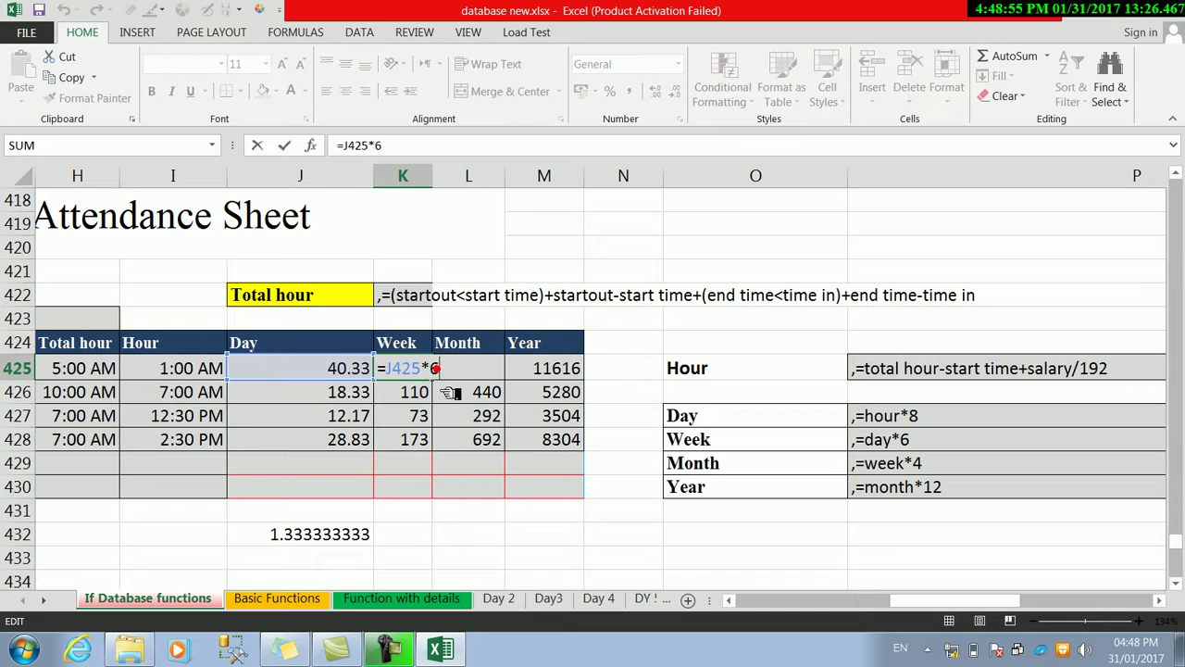
pyautogui.press('BackSpace')
pyautogui.press('Return')
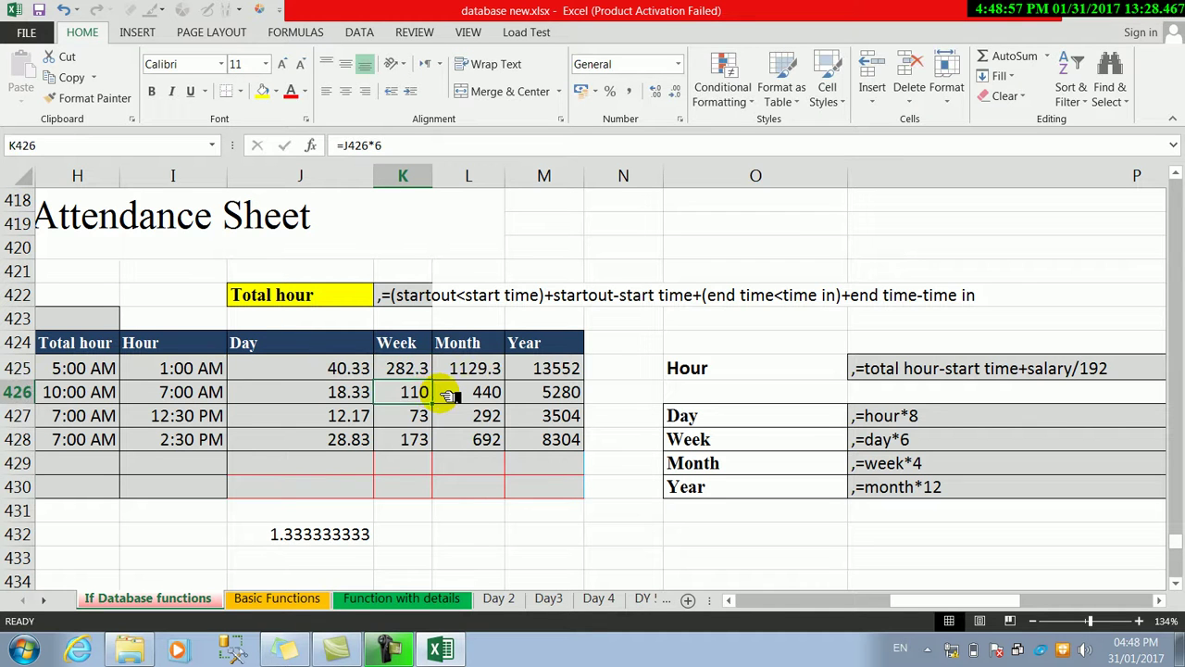
pyautogui.click(417, 372)
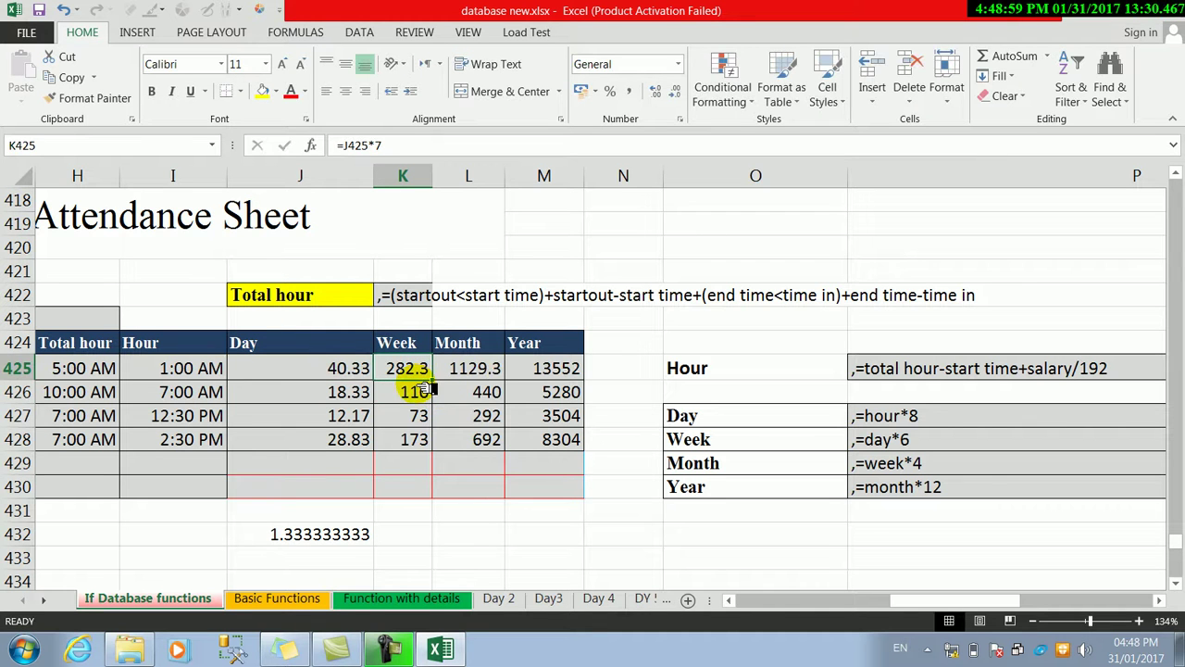
pyautogui.doubleClick(439, 369)
pyautogui.press('BackSpace')
pyautogui.write('8')
pyautogui.press('Return')
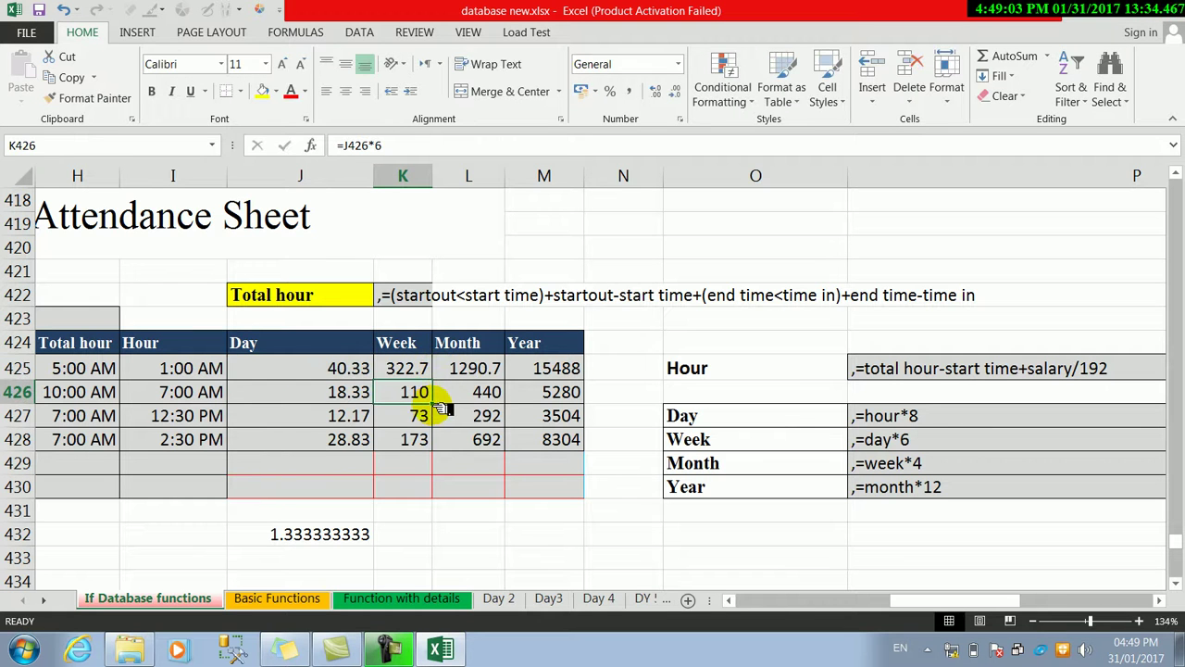
pyautogui.click(421, 370)
pyautogui.moveTo(433, 380); pyautogui.dragTo(441, 451)
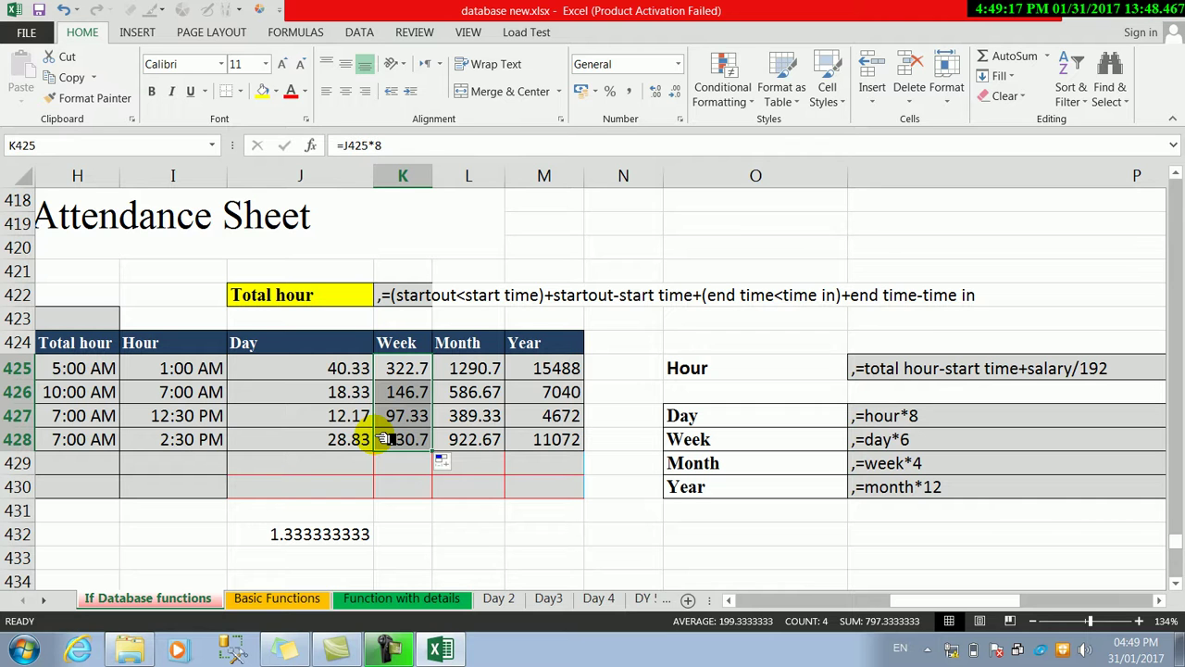
# Step: Enter 400 in I433 and display it in General number format
pyautogui.click(141, 560)
pyautogui.write('400')
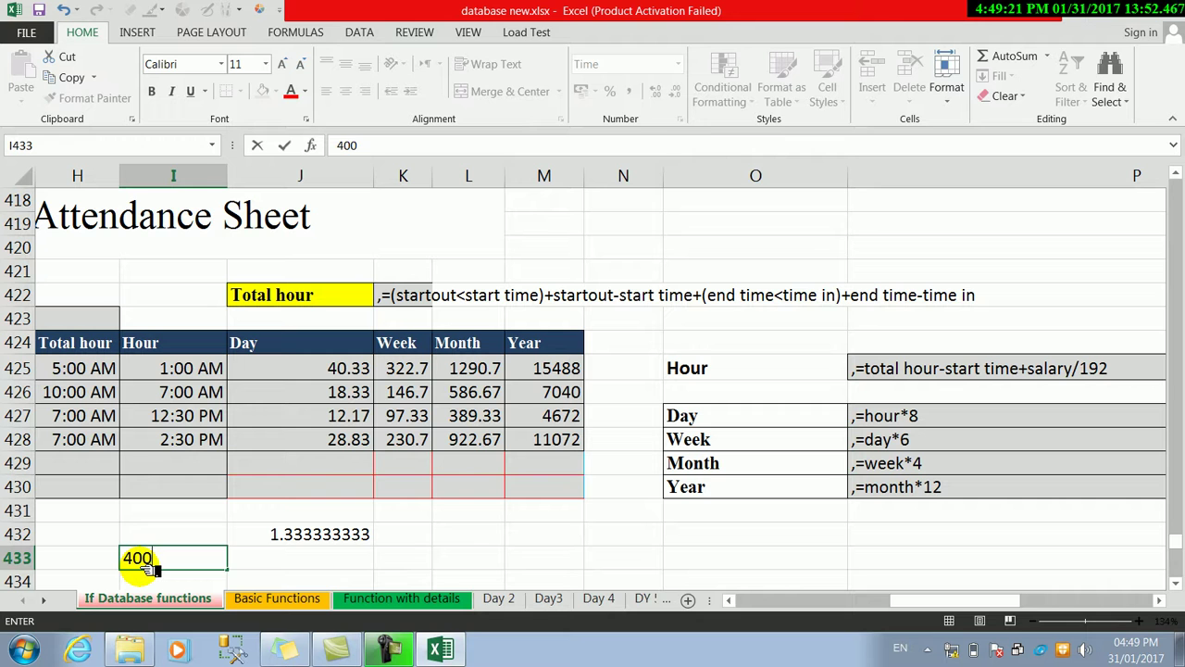
pyautogui.press('Tab')
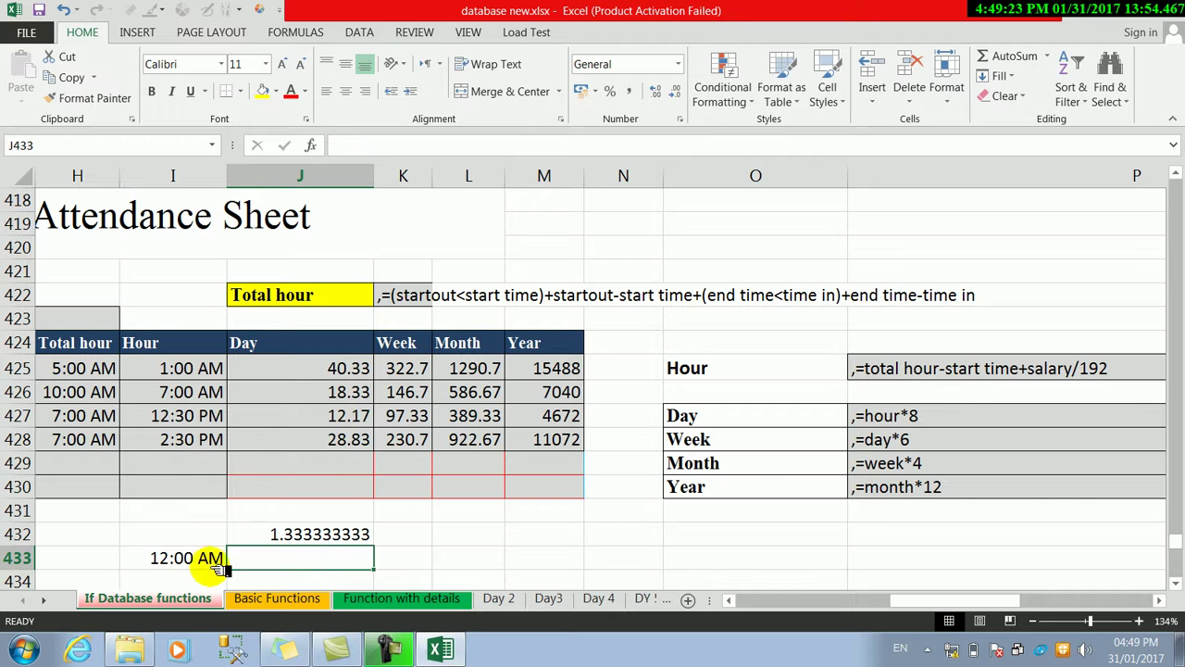
pyautogui.click(209, 559)
pyautogui.click(678, 64)
pyautogui.click(681, 97)
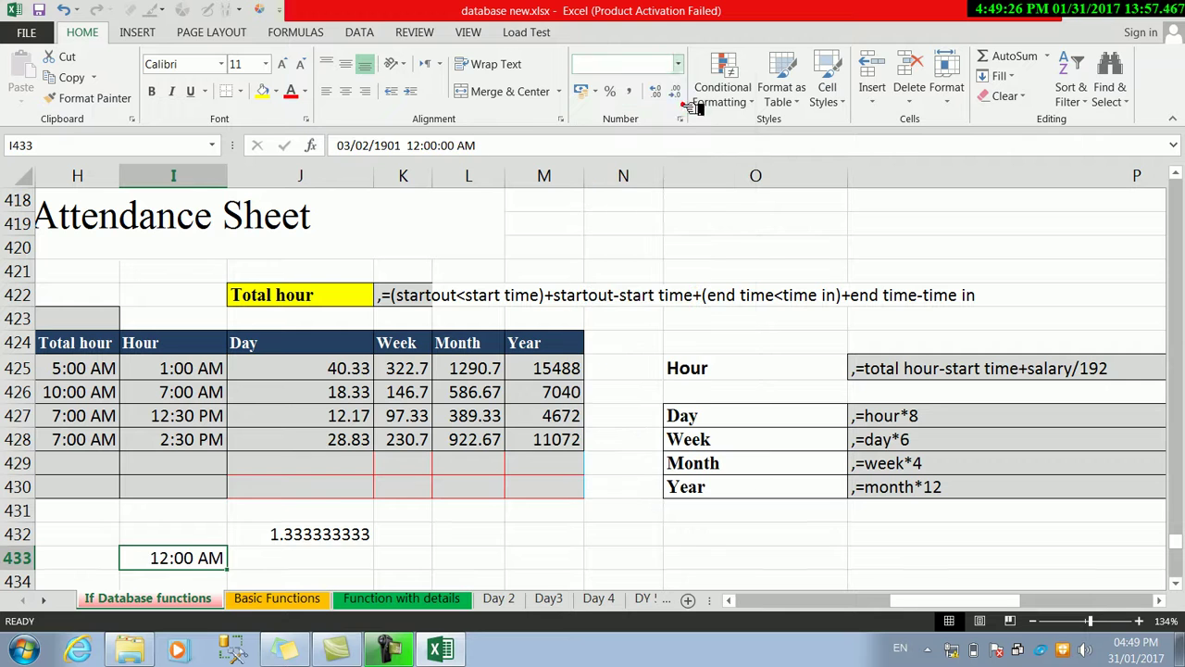
# Step: Enter =I433/30 in J433 to get the Day value 13.33333333
pyautogui.click(278, 561)
pyautogui.write('=')
pyautogui.click(212, 560)
pyautogui.write('/30')
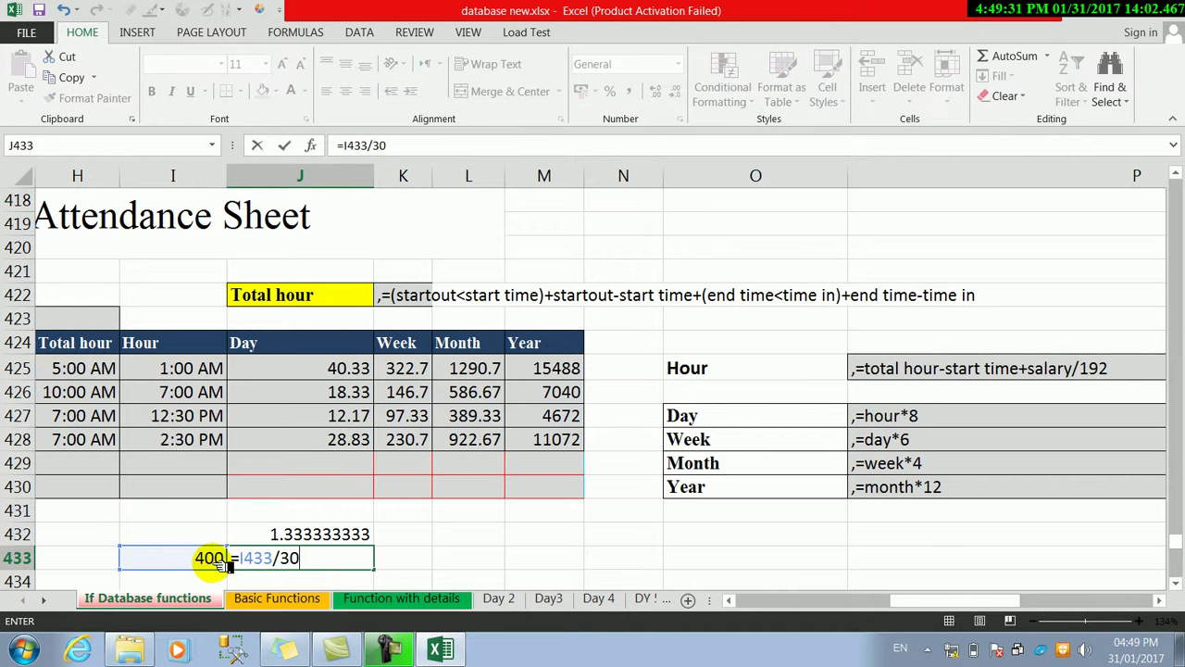
pyautogui.press('Return')
pyautogui.click(306, 534)
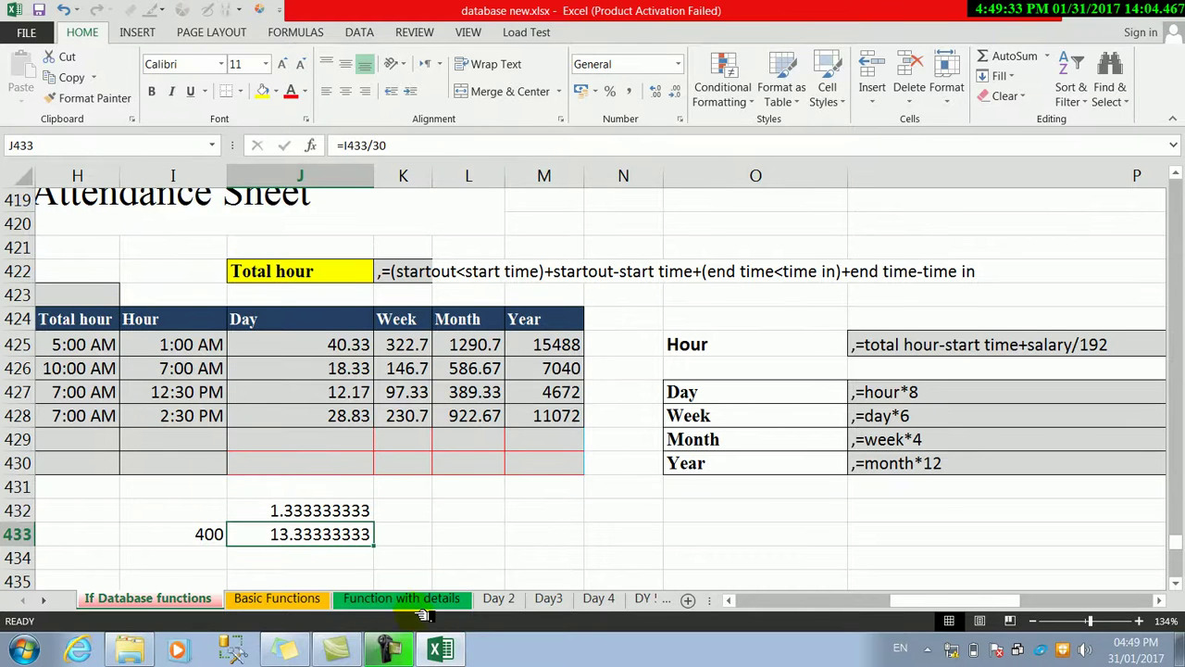
# Step: Enter =J433*7 in K433 to get the Week value 93.33
pyautogui.click(412, 534)
pyautogui.write('=')
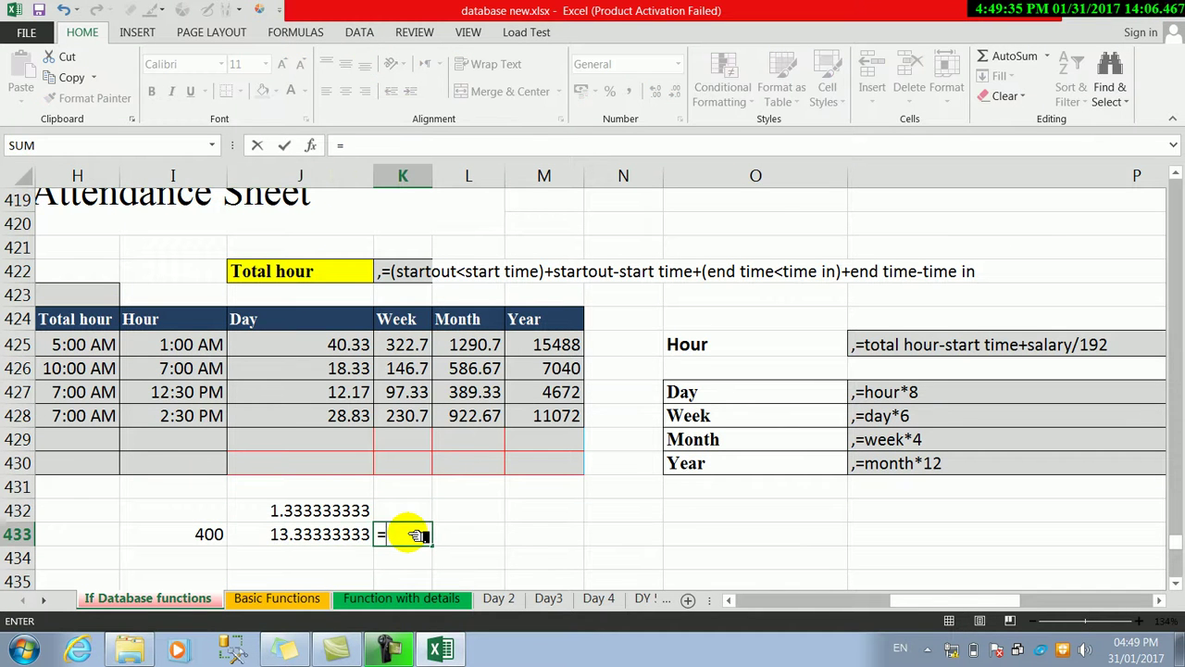
pyautogui.click(318, 535)
pyautogui.write('*7')
pyautogui.press('Return')
pyautogui.click(383, 533)
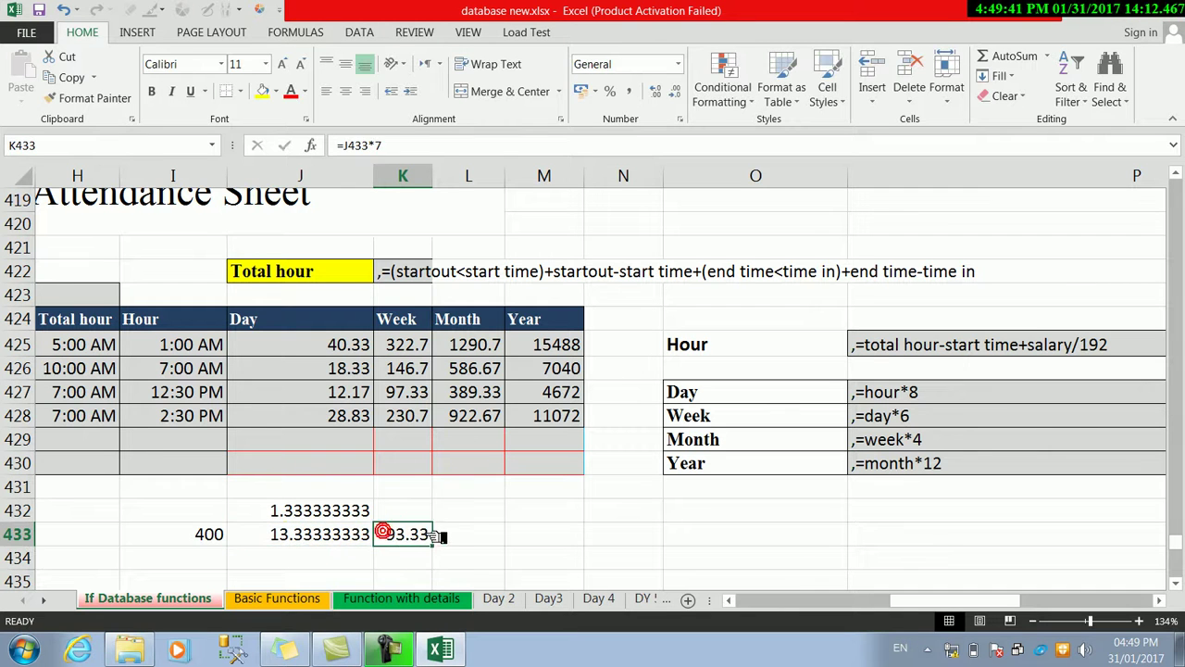
# Step: Enter =30*J433 in L433 to get the Month value 400
pyautogui.click(443, 536)
pyautogui.write('=30')
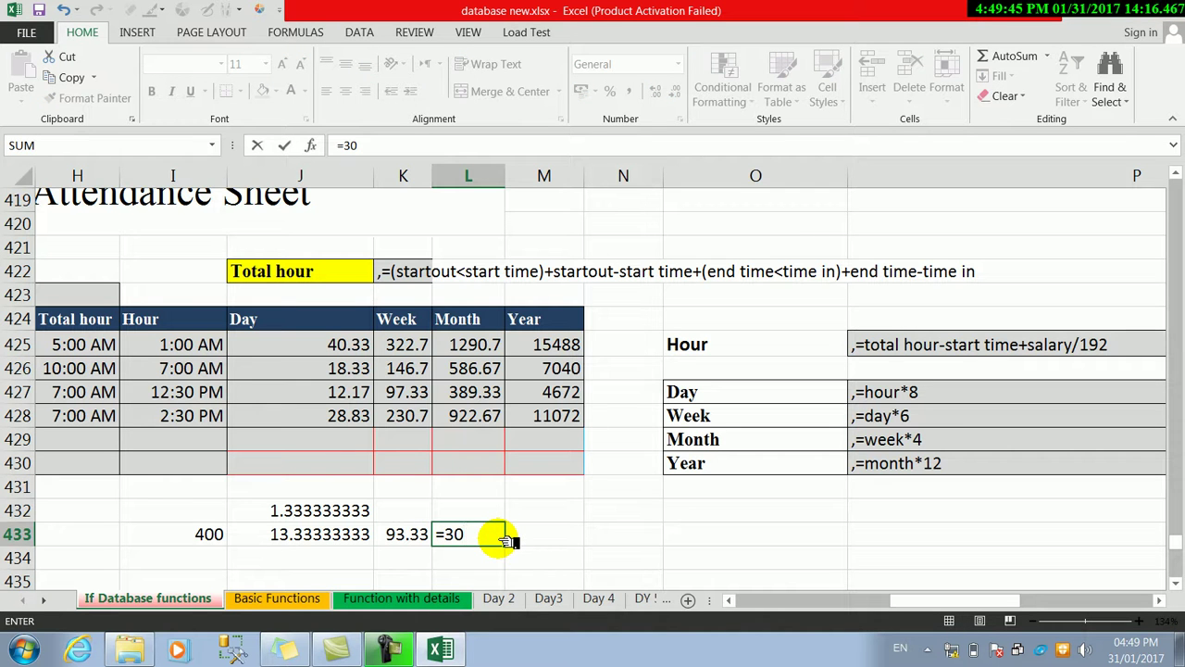
pyautogui.write('*')
pyautogui.click(320, 534)
pyautogui.press('Return')
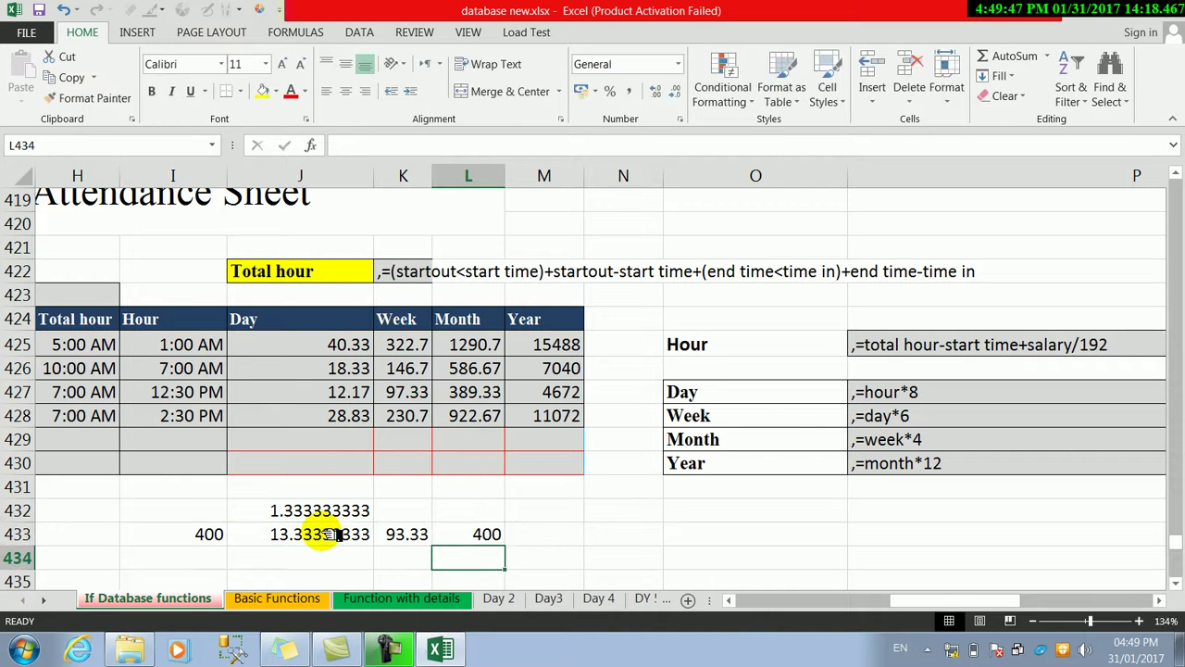
# Step: Check the test calculations in I432:L433 and the Year formula in M425
pyautogui.click(456, 534)
pyautogui.click(211, 535)
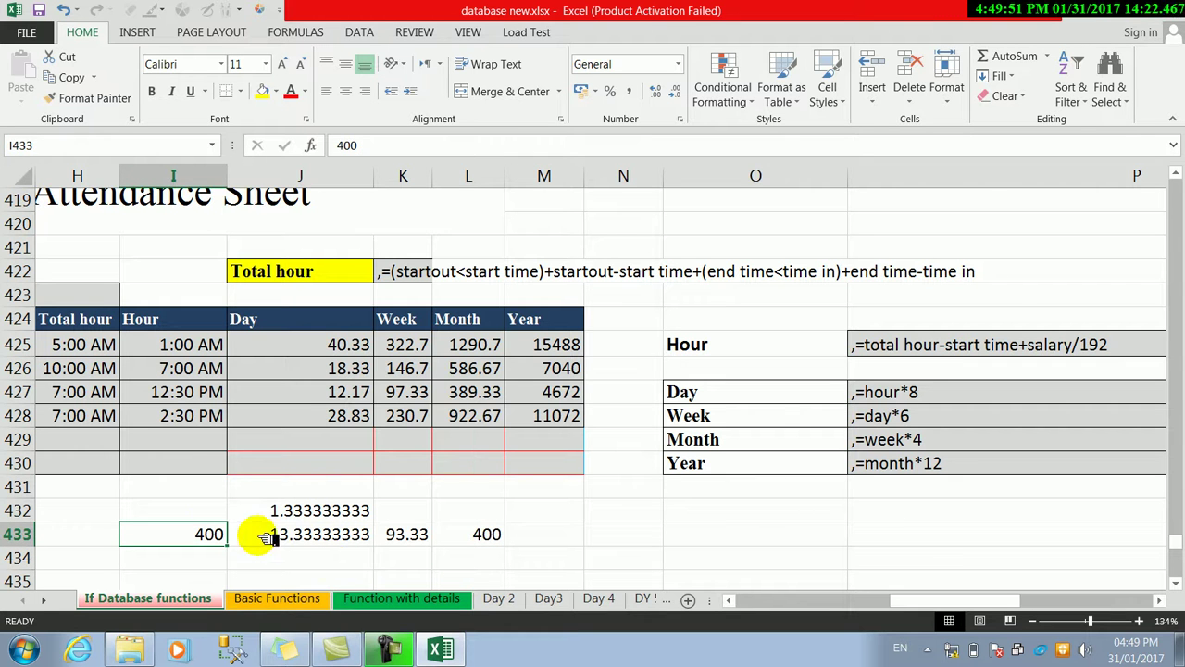
pyautogui.moveTo(215, 515); pyautogui.dragTo(512, 545)
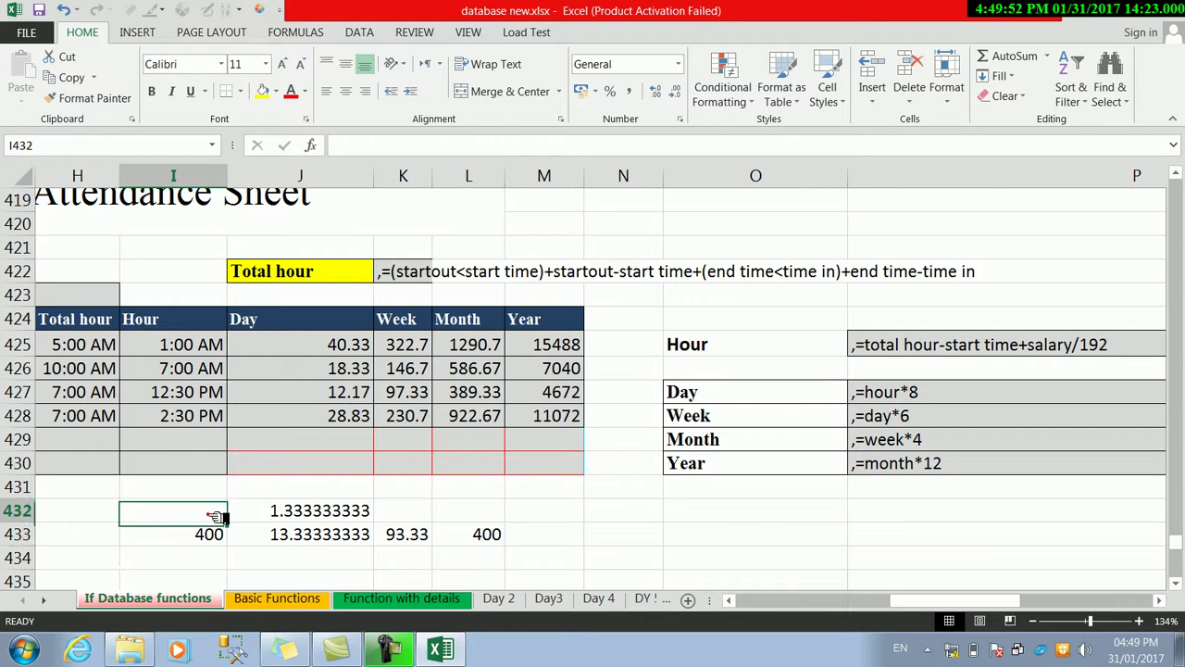
pyautogui.click(563, 344)
pyautogui.click(532, 281)
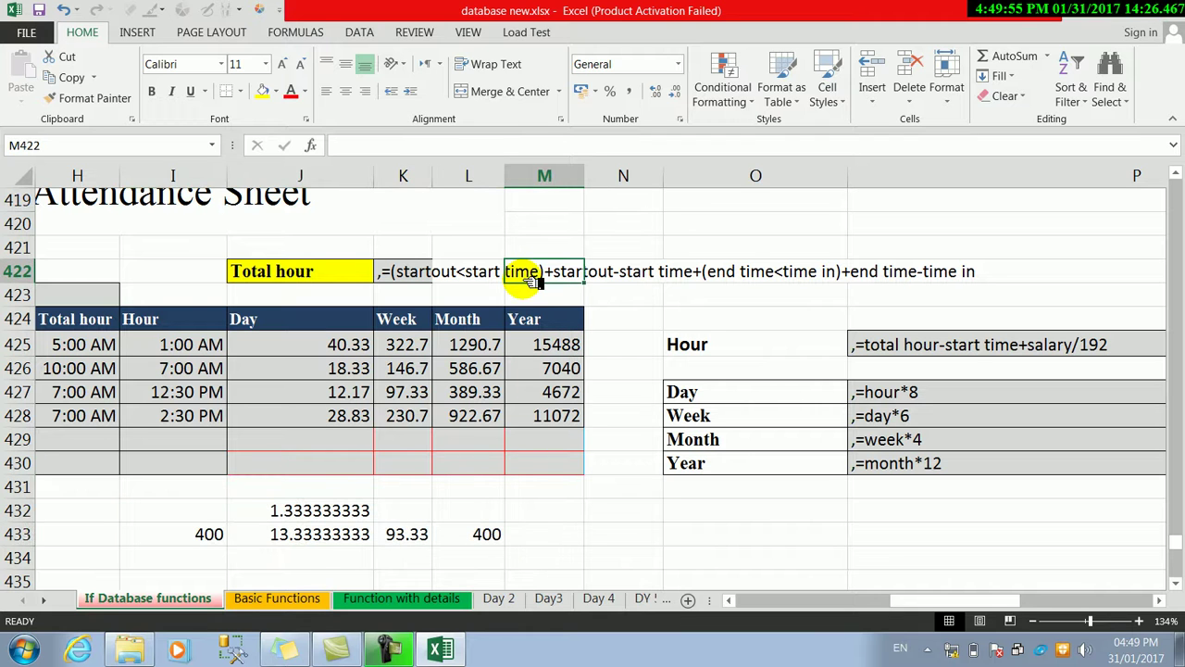
pyautogui.moveTo(209, 532); pyautogui.dragTo(357, 530)
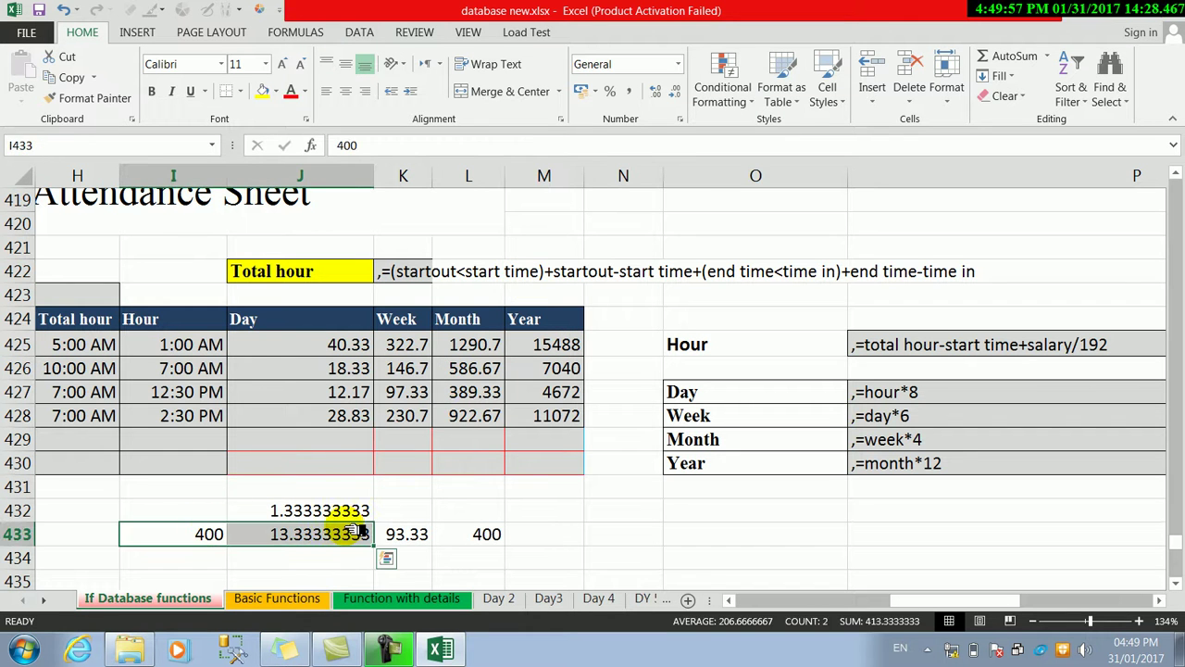